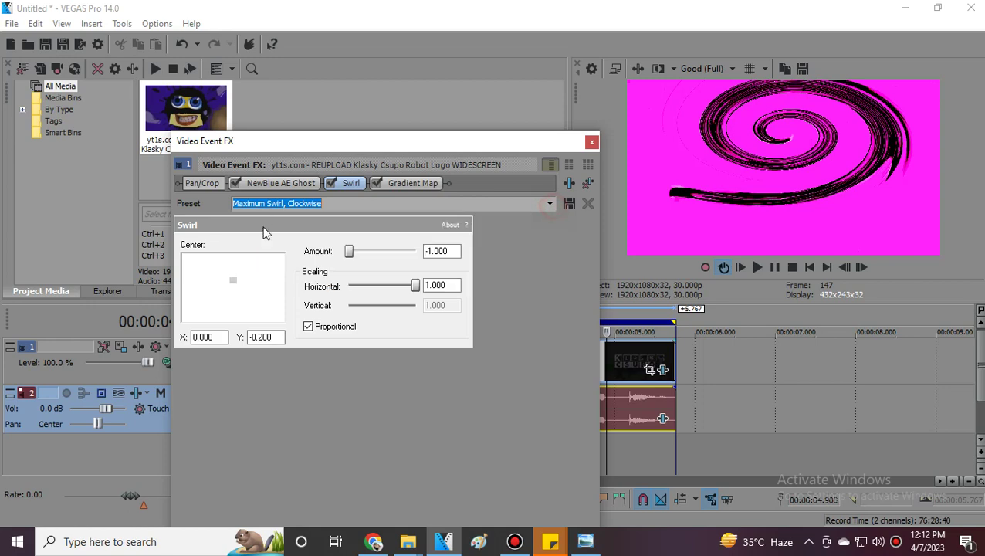
Examine the Gradient Map effect's colour points 1 to 4 and close the Video Event FX window.
click(437, 184)
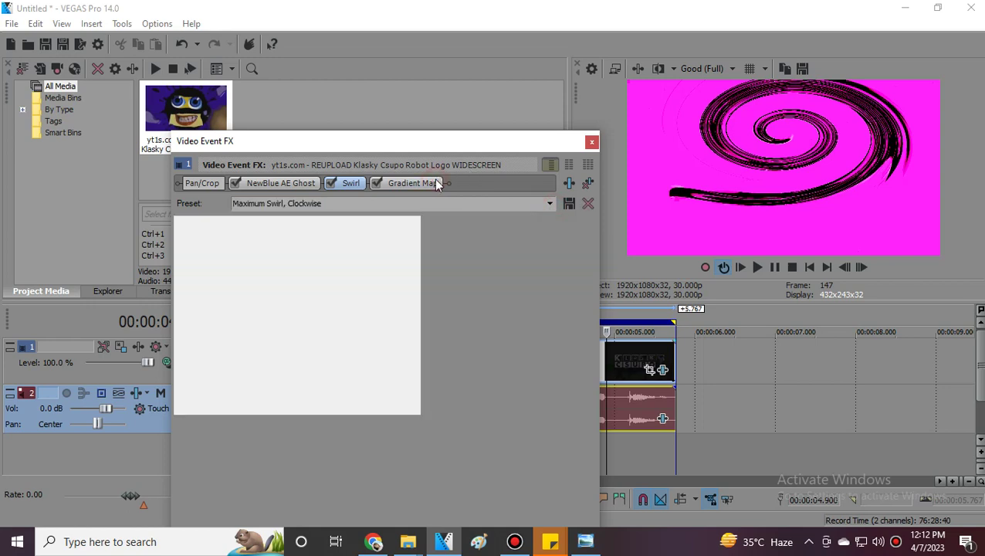
click(585, 543)
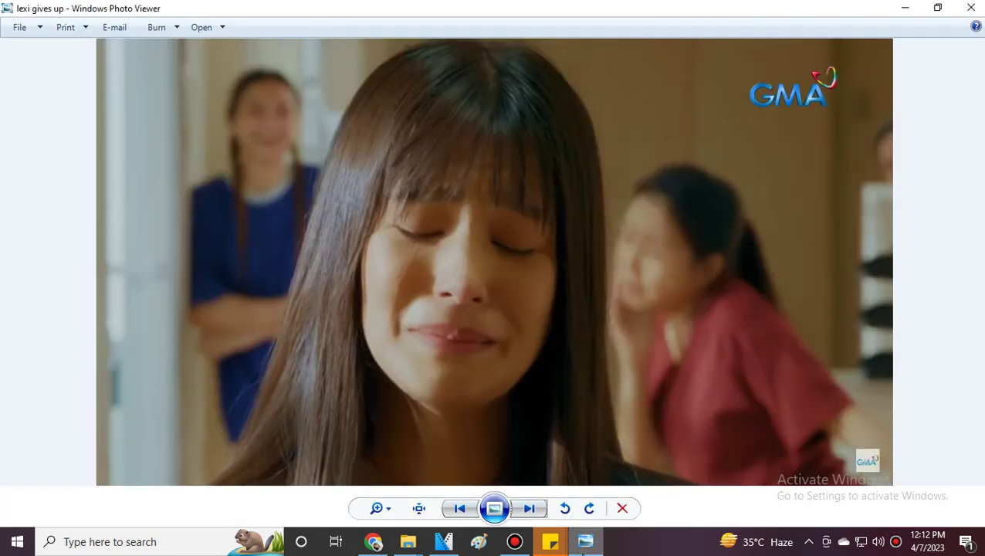
key(Right)
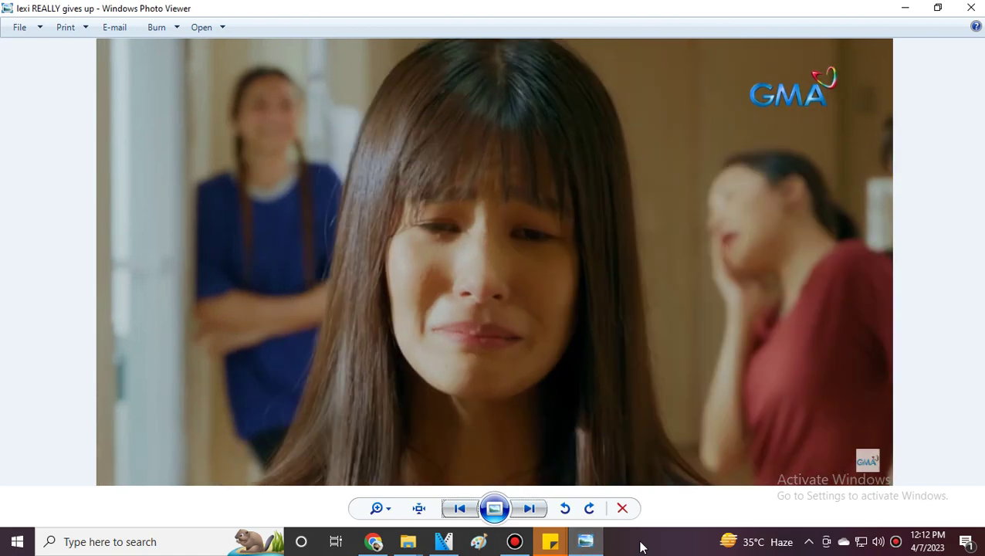
key(Left)
click(443, 541)
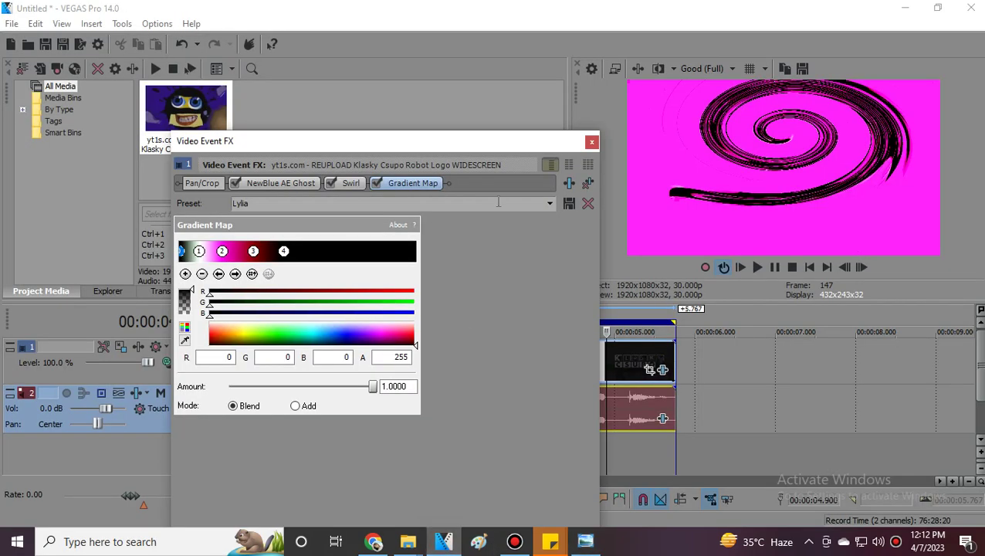
click(236, 274)
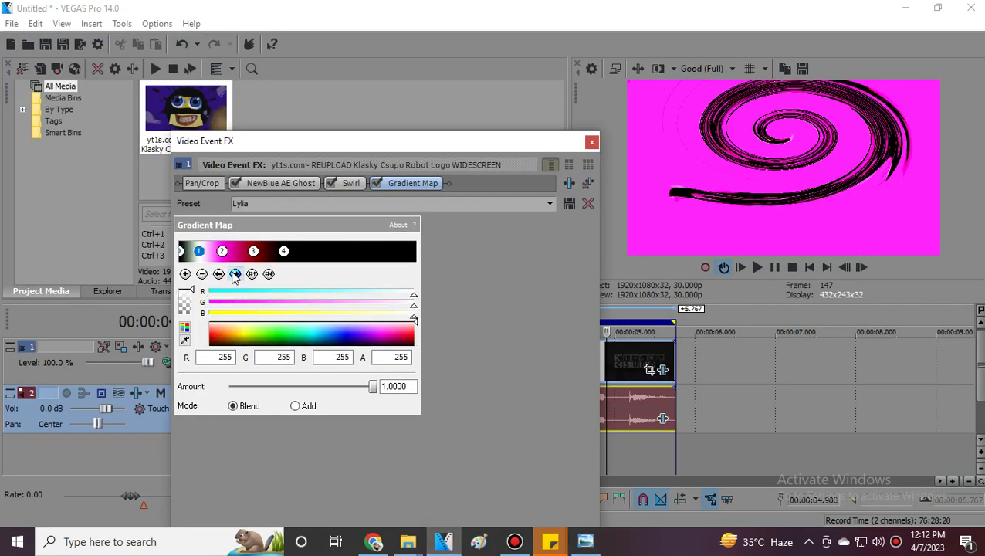
click(236, 274)
click(236, 274)
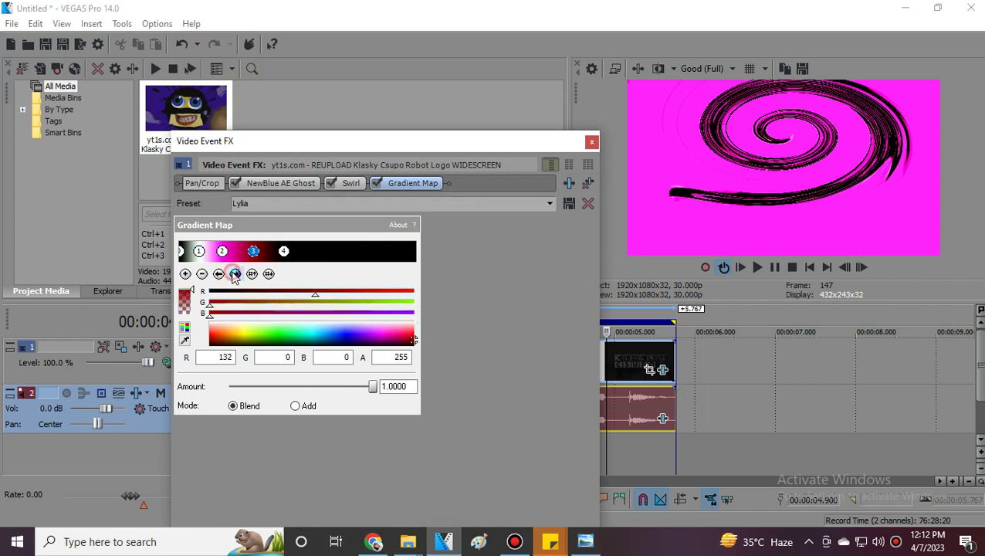
click(236, 274)
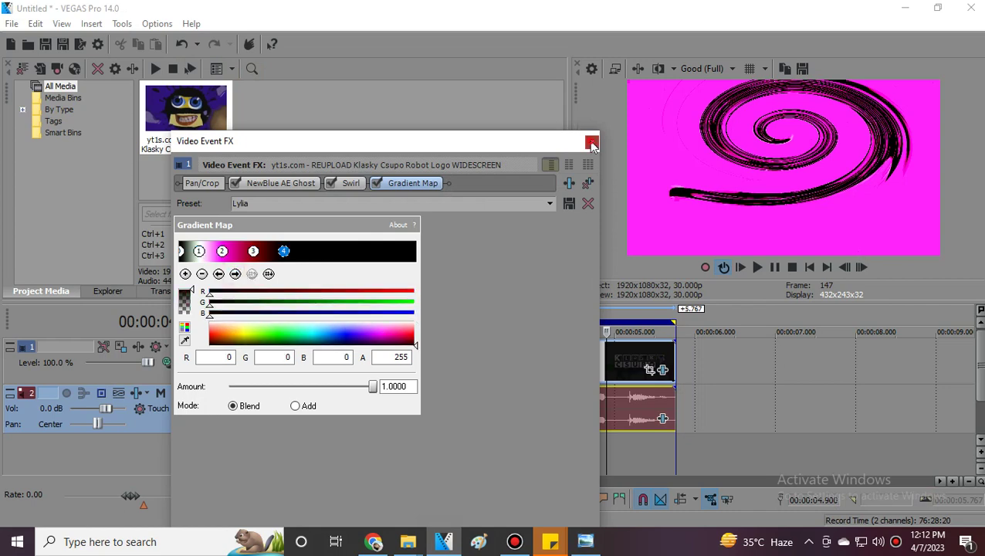
click(592, 142)
Switch to Chrome and open the red MS Paint shoe image from the "black shoes mspaint" results in a new tab.
click(374, 542)
click(444, 13)
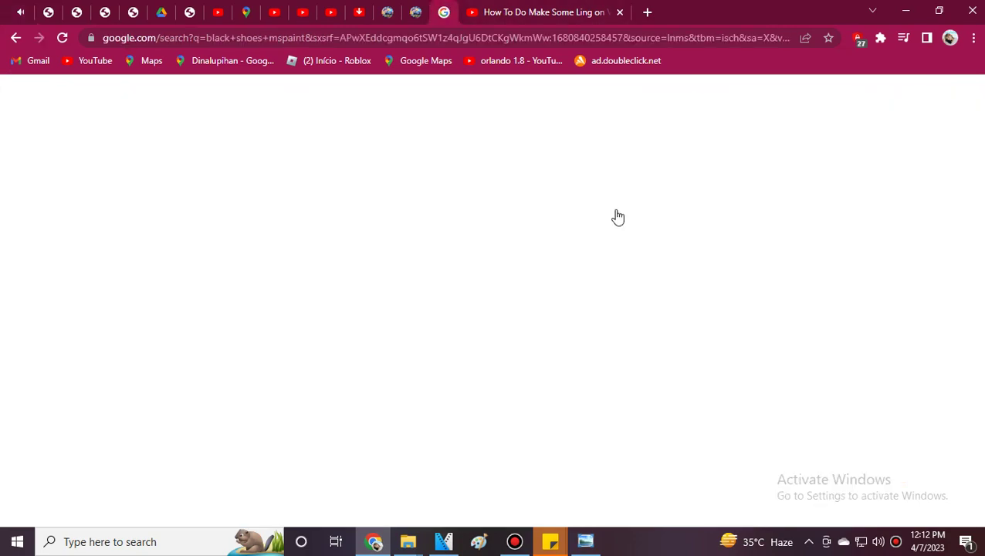
right_click(638, 233)
click(656, 378)
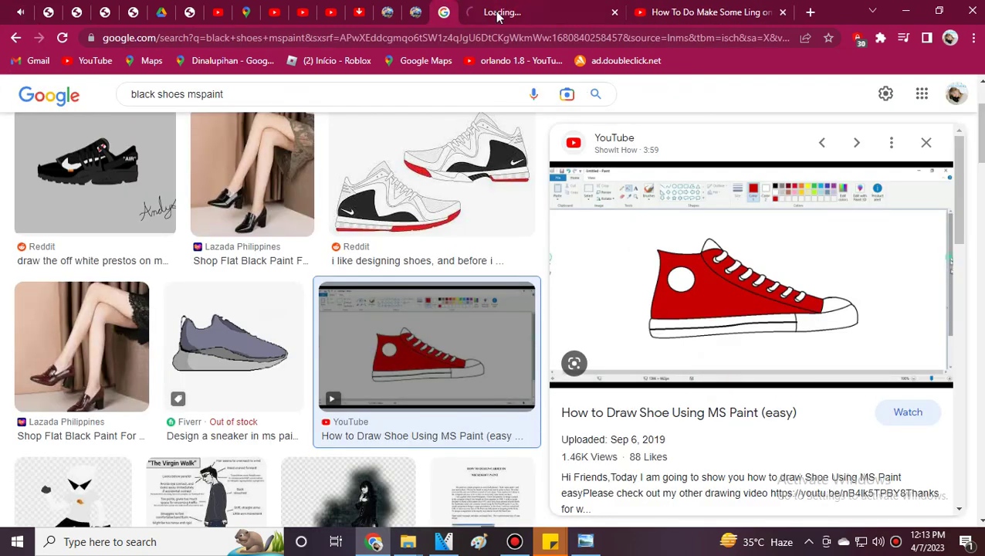
click(498, 14)
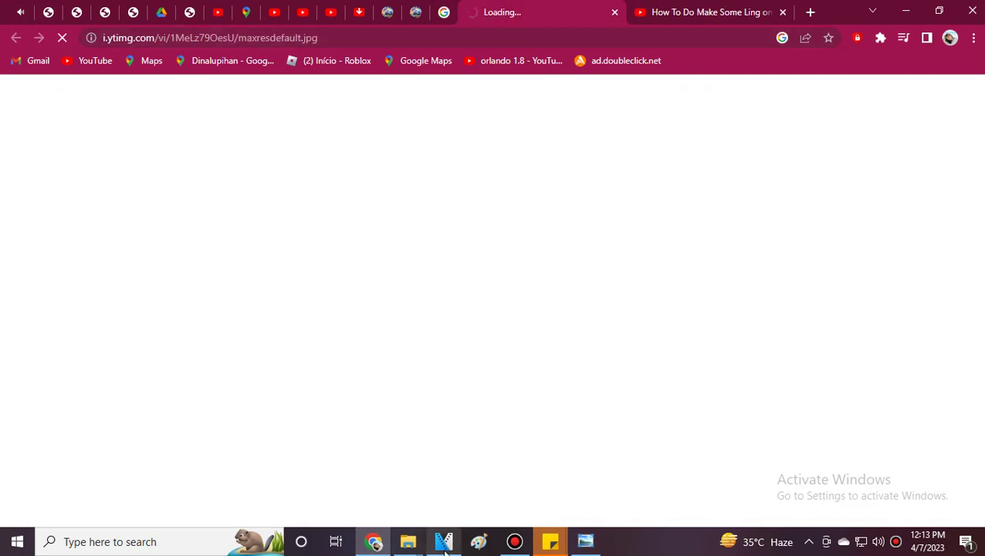
mouse_move(445, 551)
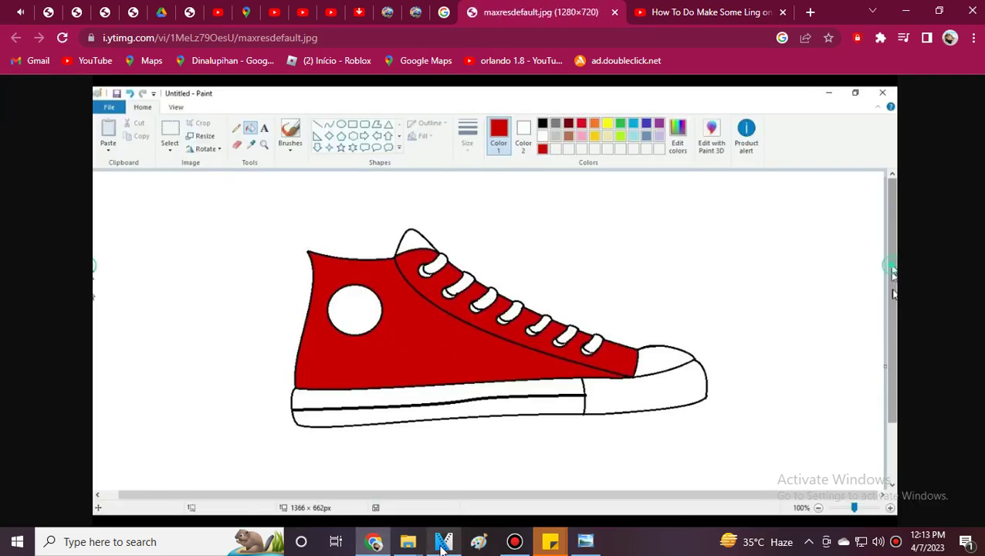
click(444, 541)
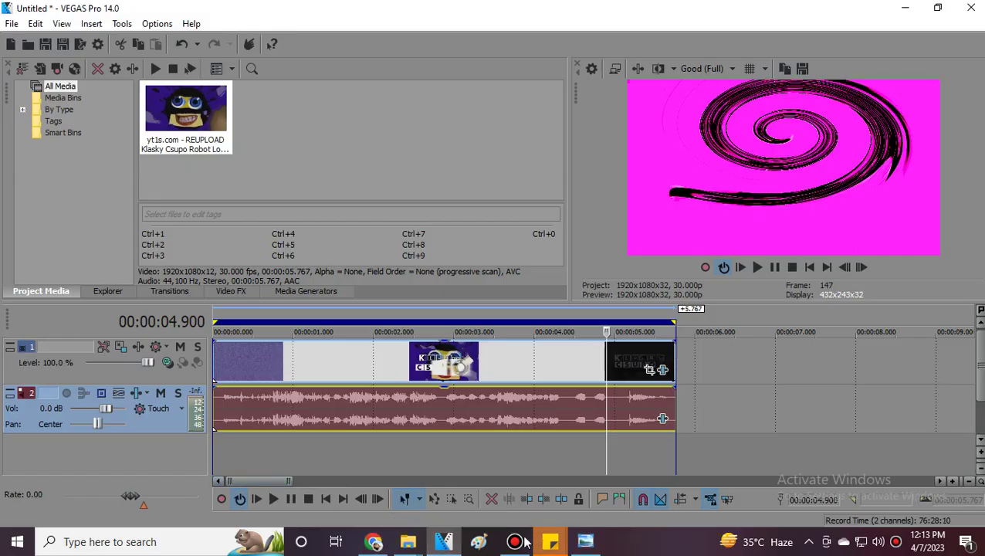
click(384, 544)
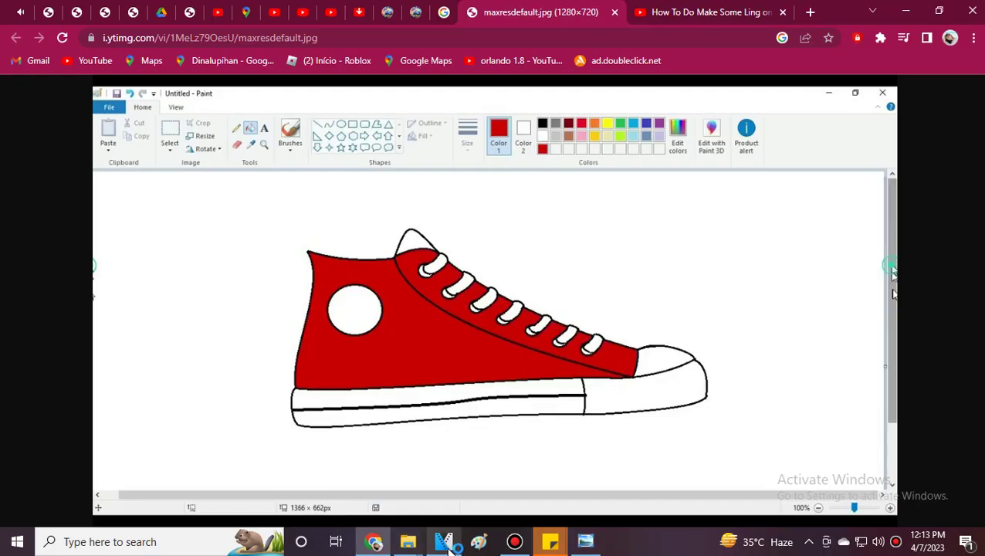
click(446, 541)
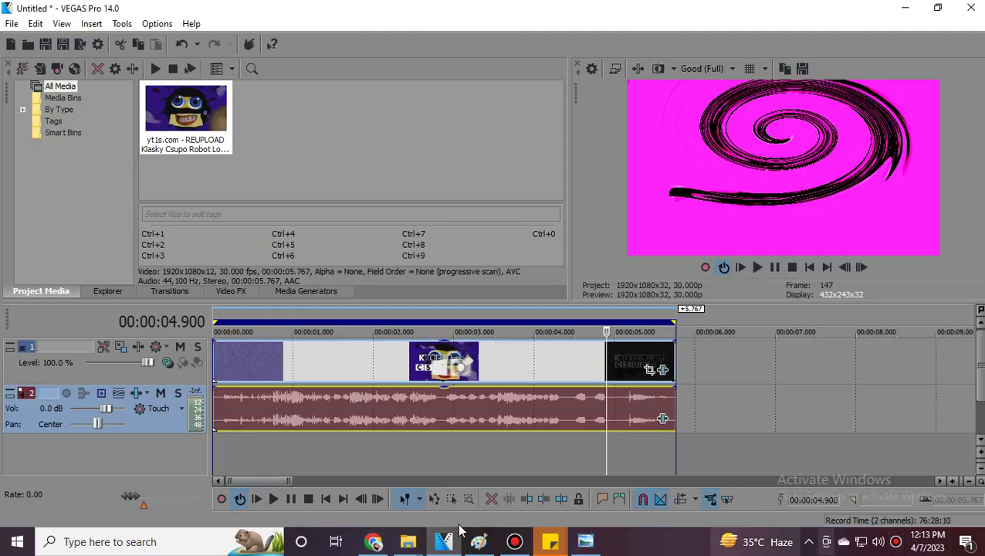
click(375, 542)
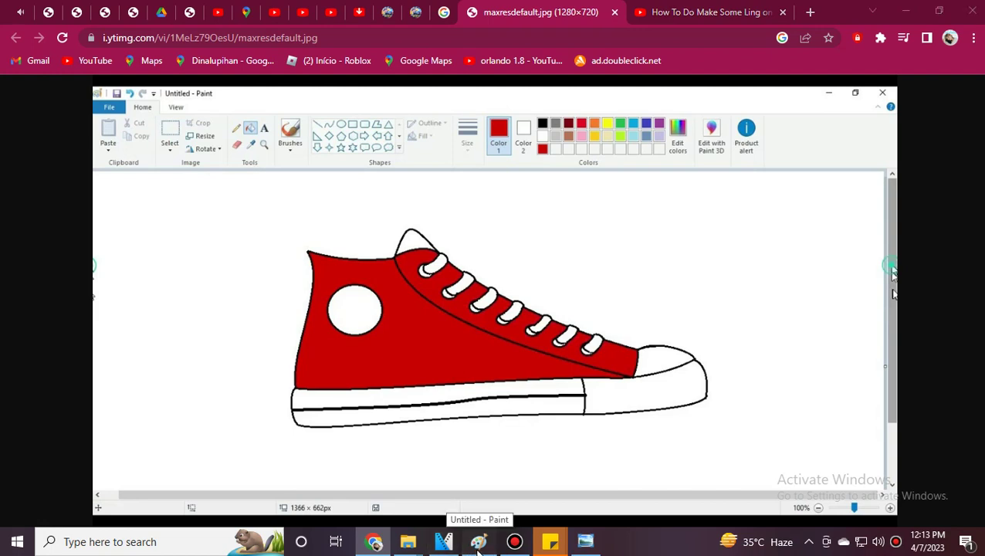
Switch to the blank Paint canvas for drawing, using the shoe image in Chrome as reference.
click(479, 543)
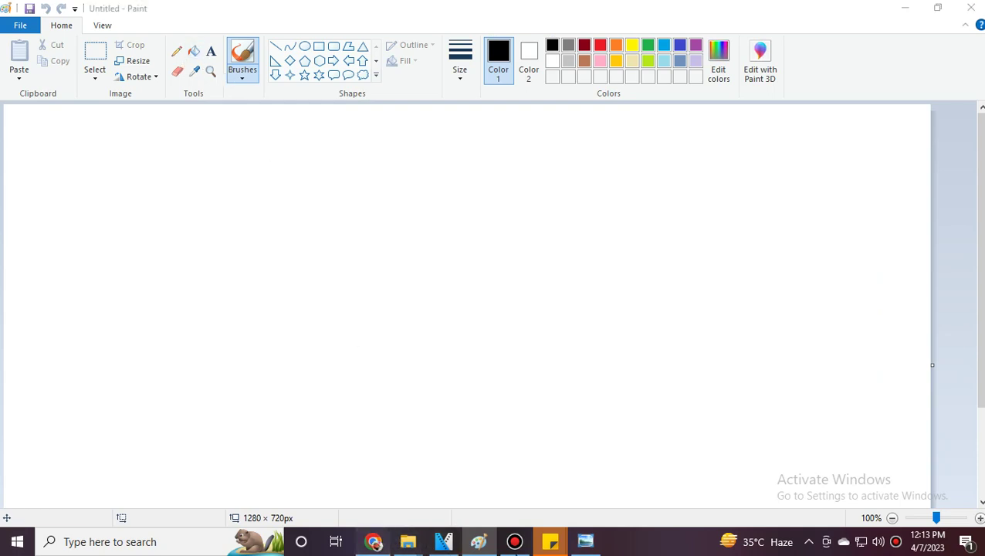
click(375, 546)
click(477, 548)
click(307, 123)
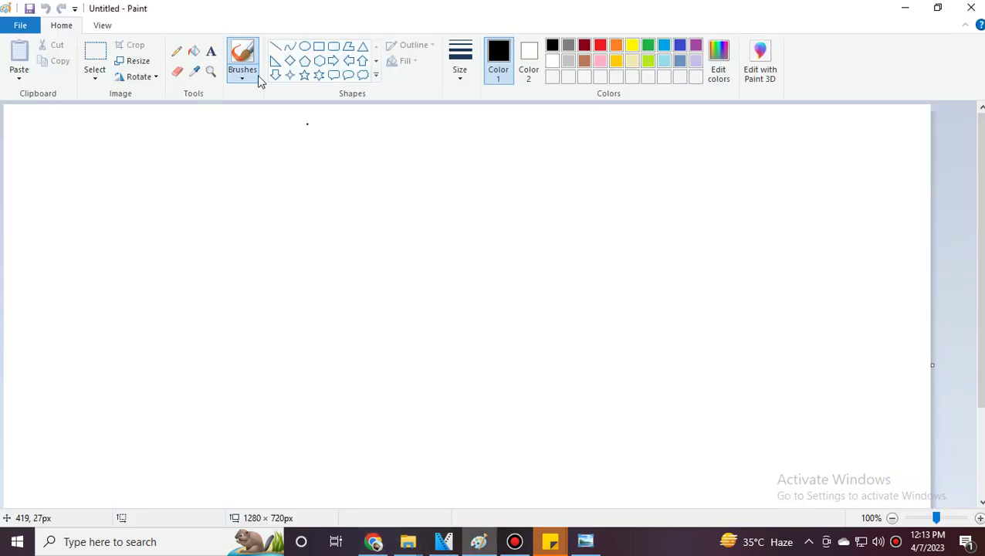
click(296, 43)
click(211, 73)
double_click(219, 137)
click(290, 48)
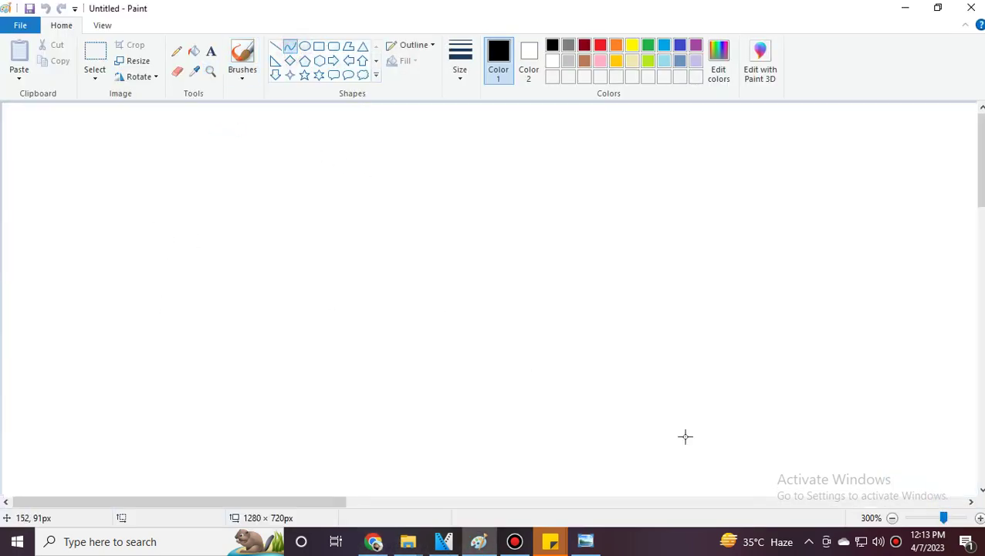
scroll(96, 151, down, 5)
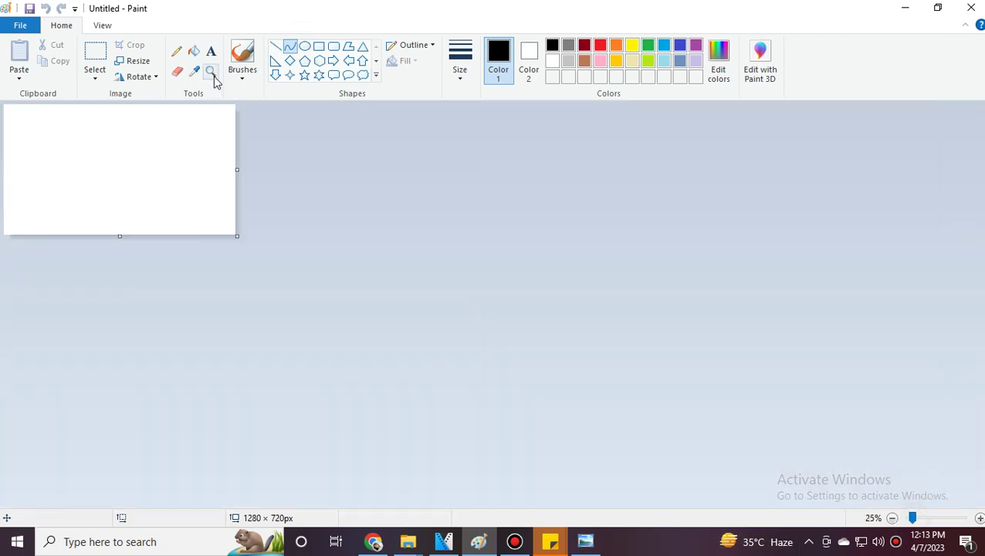
click(210, 71)
click(142, 172)
click(290, 46)
mouse_move(124, 208)
mouse_down()
mouse_move(160, 226)
mouse_move(156, 213)
mouse_up()
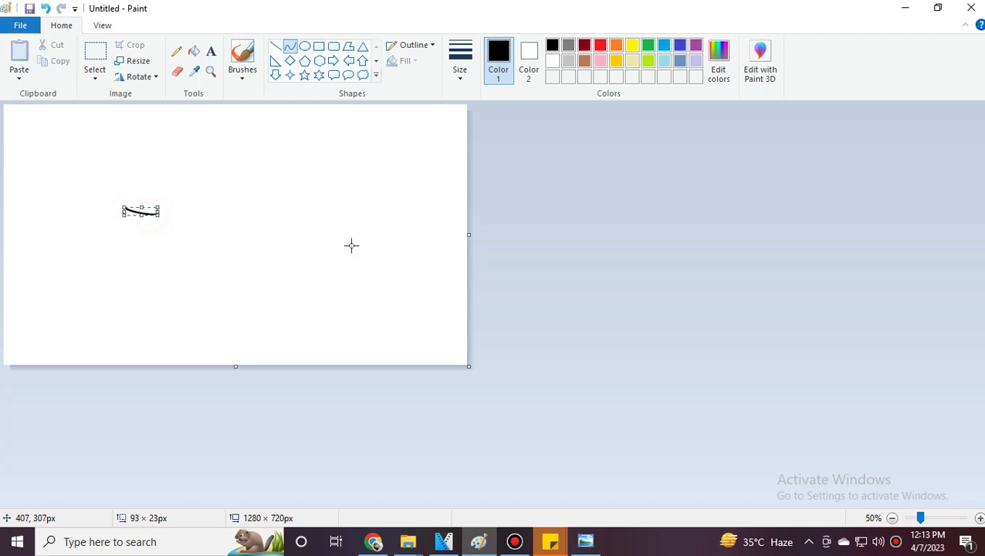
click(374, 541)
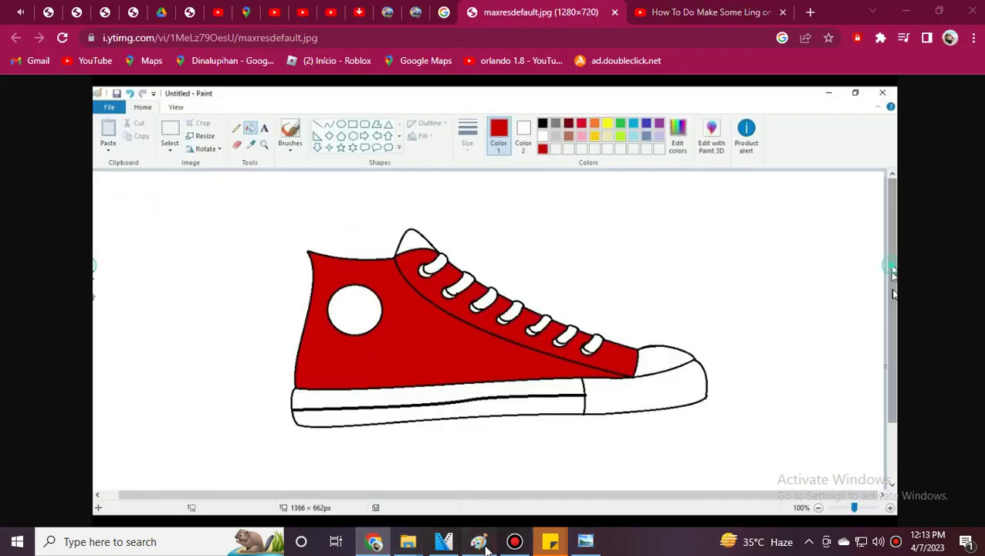
click(479, 541)
click(46, 9)
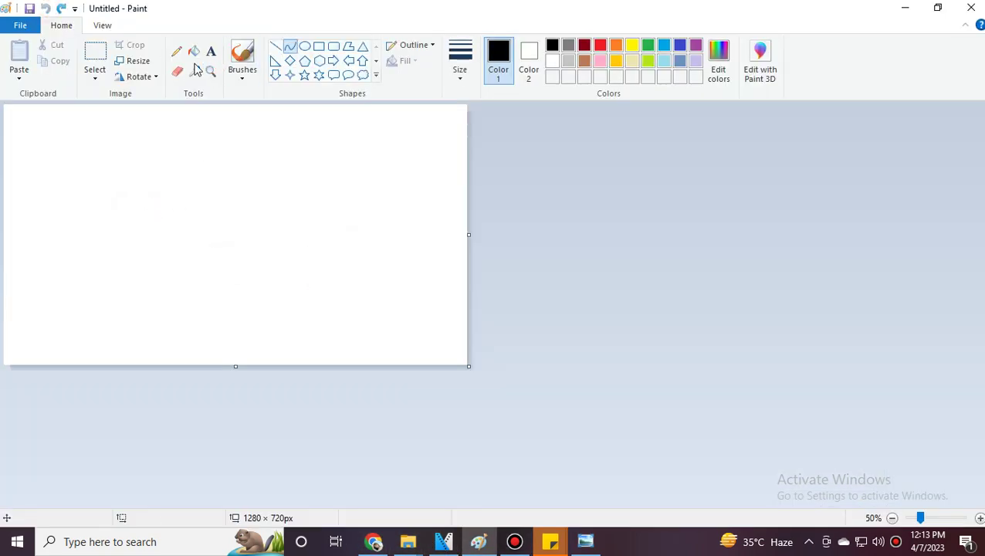
At 100% zoom, draw a shallow downward-bowed black curve about 96 px wide in the canvas's lower-left area, undoing the first attempt.
click(209, 71)
click(46, 358)
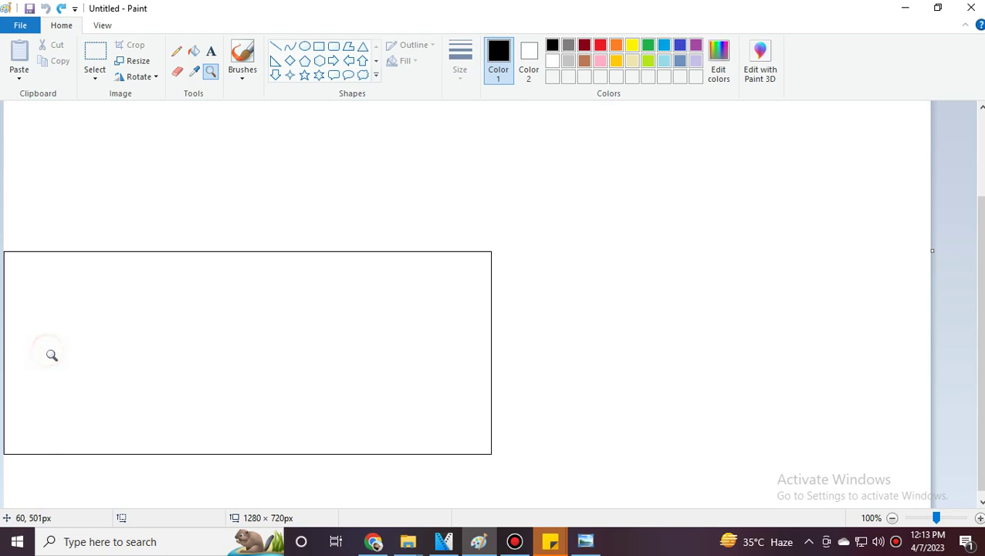
click(289, 47)
drag(55, 312, 104, 337)
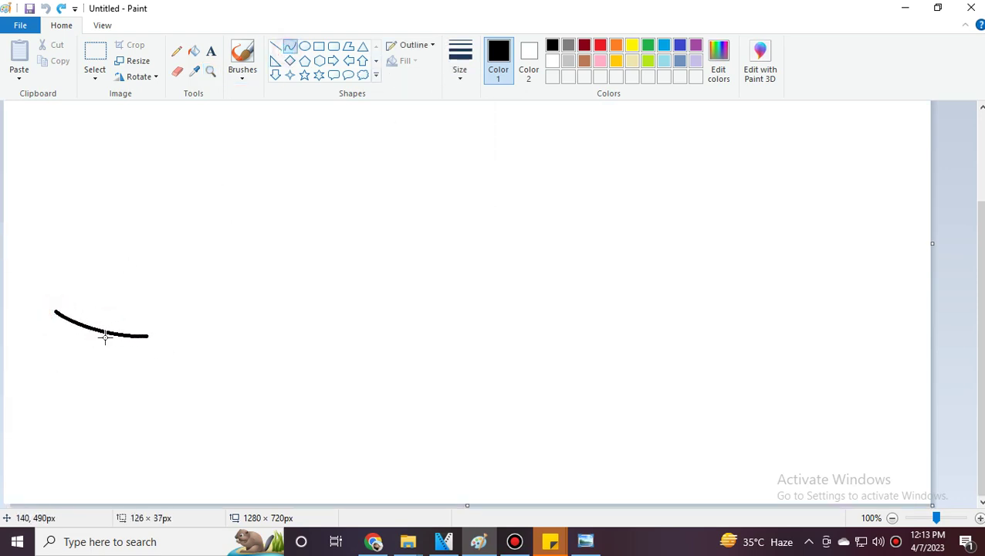
click(44, 8)
drag(60, 311, 131, 314)
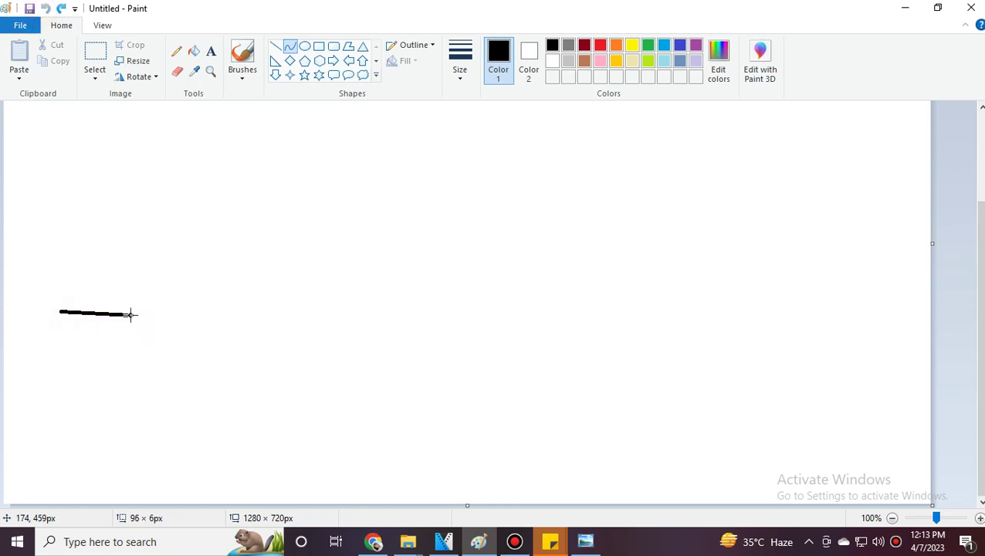
drag(68, 314, 109, 326)
click(249, 342)
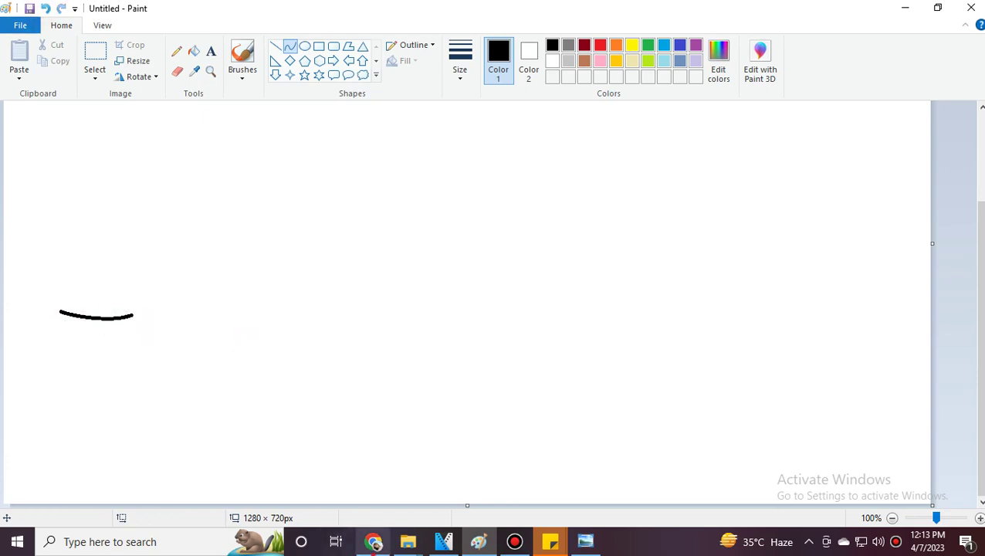
Check the shoe reference and draw an upward arch about 52 px wide continuing from the first curve's right end.
click(372, 542)
click(479, 541)
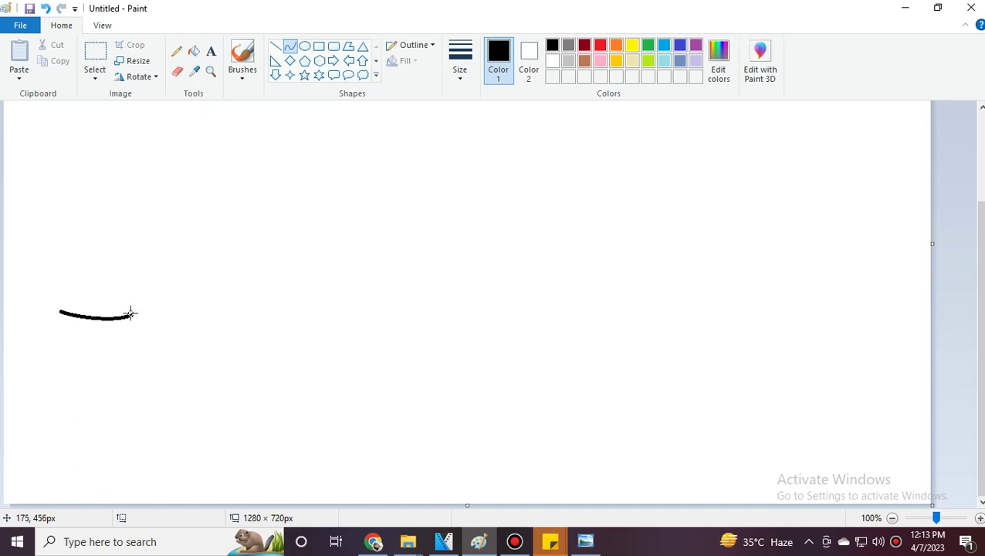
drag(163, 310, 136, 304)
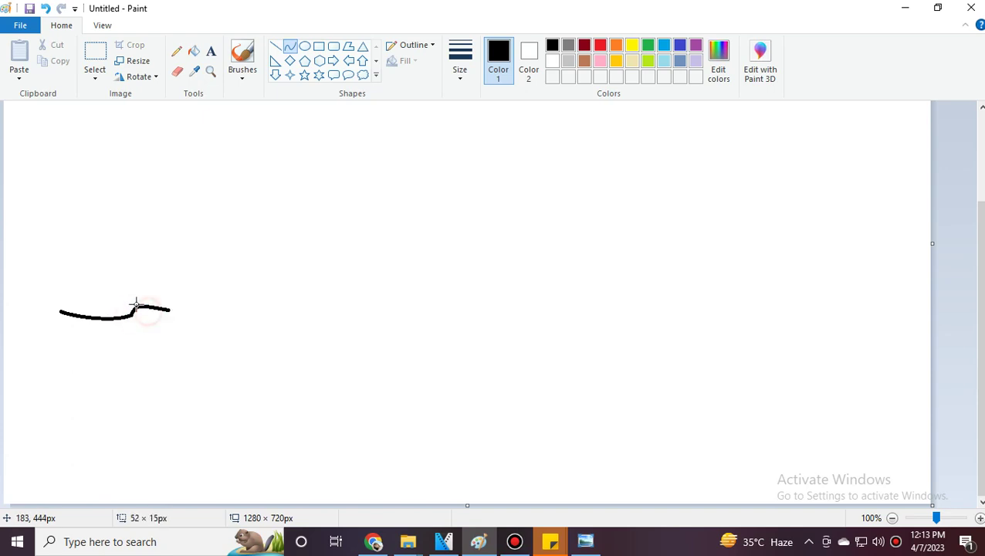
click(158, 298)
click(270, 284)
Zoom to 400% and draw a short downward-bending curve about 21 × 18 px from the arch's right end, following the shoe reference.
click(374, 542)
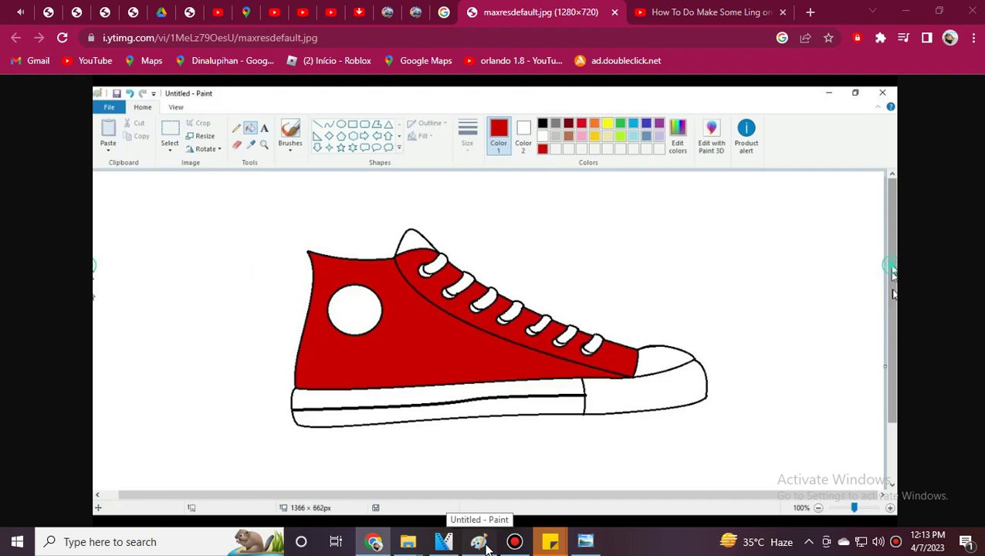
click(479, 541)
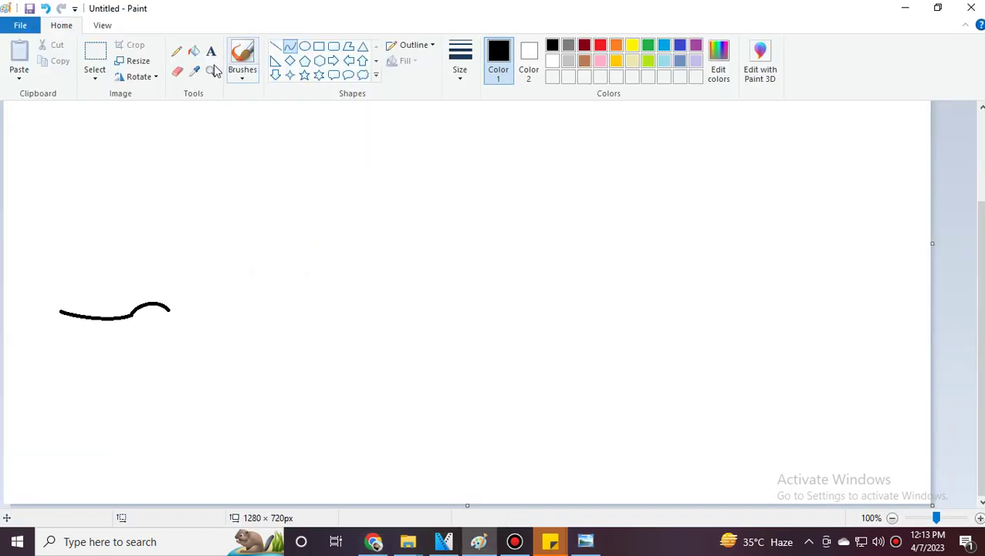
click(210, 71)
click(225, 266)
click(236, 335)
click(489, 264)
click(291, 47)
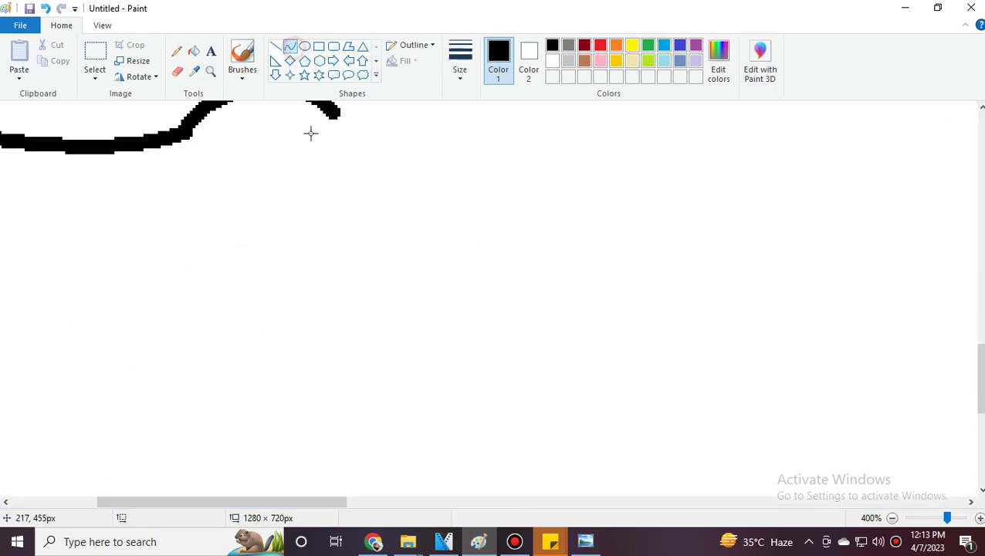
scroll(340, 208, up, 1)
click(374, 542)
key(alt+Tab)
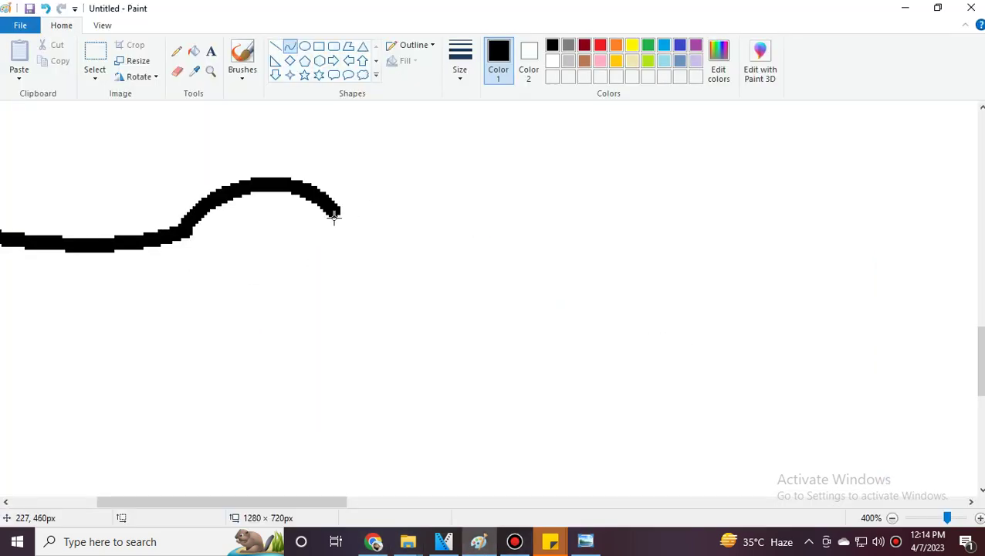
drag(332, 212, 384, 222)
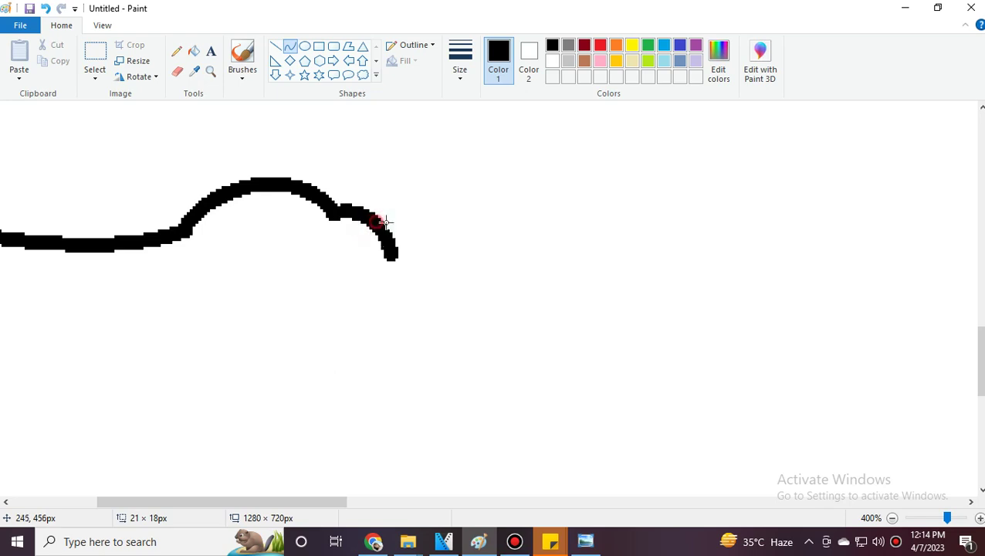
click(493, 271)
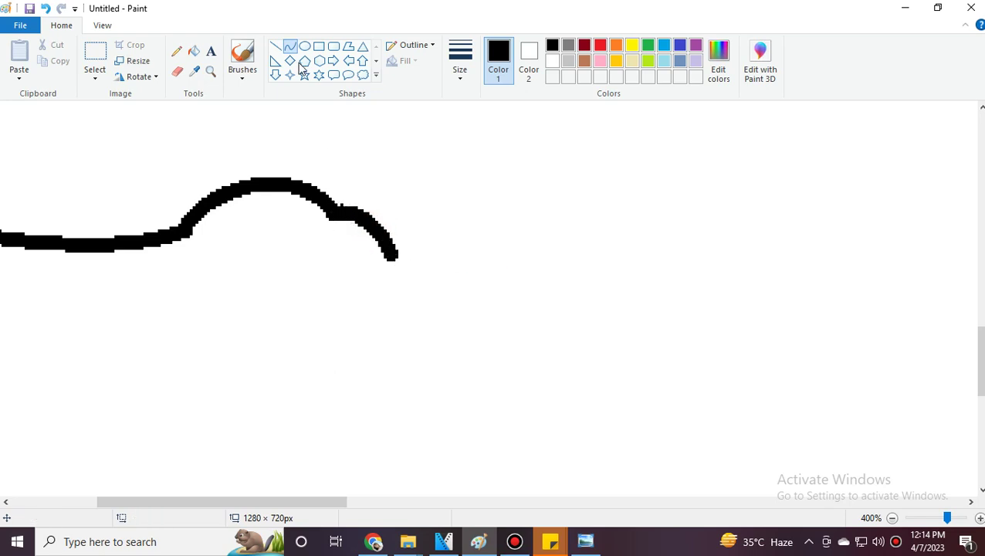
Draw a straight descending line about 27 × 18 px from the lower end of the short curve.
click(275, 46)
click(374, 541)
click(479, 541)
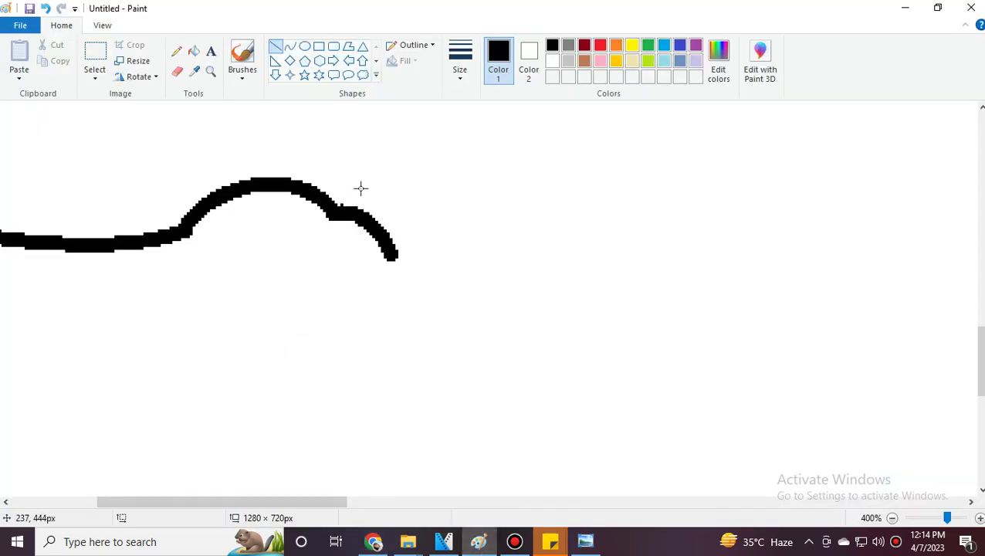
mouse_move(400, 265)
mouse_down()
mouse_move(466, 302)
mouse_move(393, 253)
mouse_up()
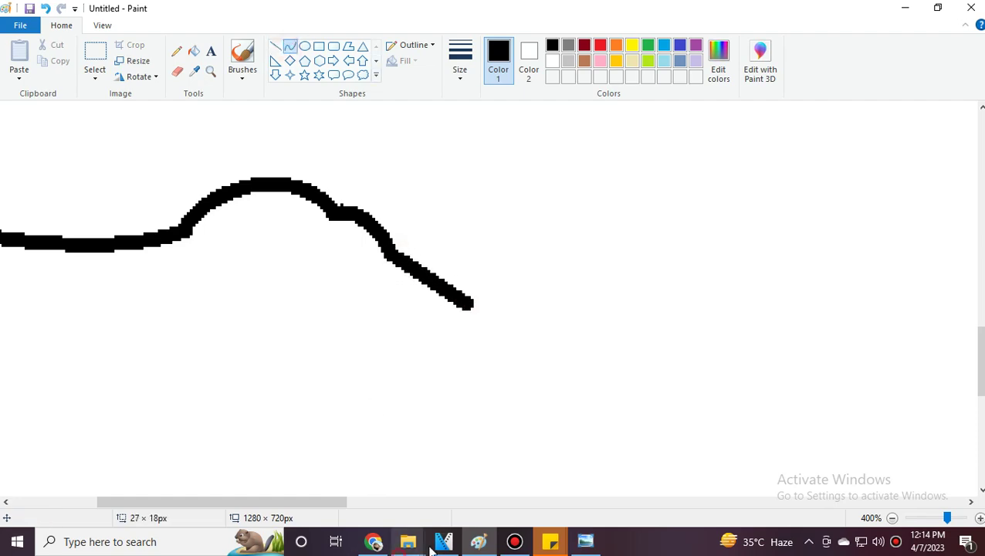
Following the shoe reference, add a lace bump curve about 20 × 15 px and a descending line about 27 × 16 px.
click(373, 541)
mouse_move(478, 547)
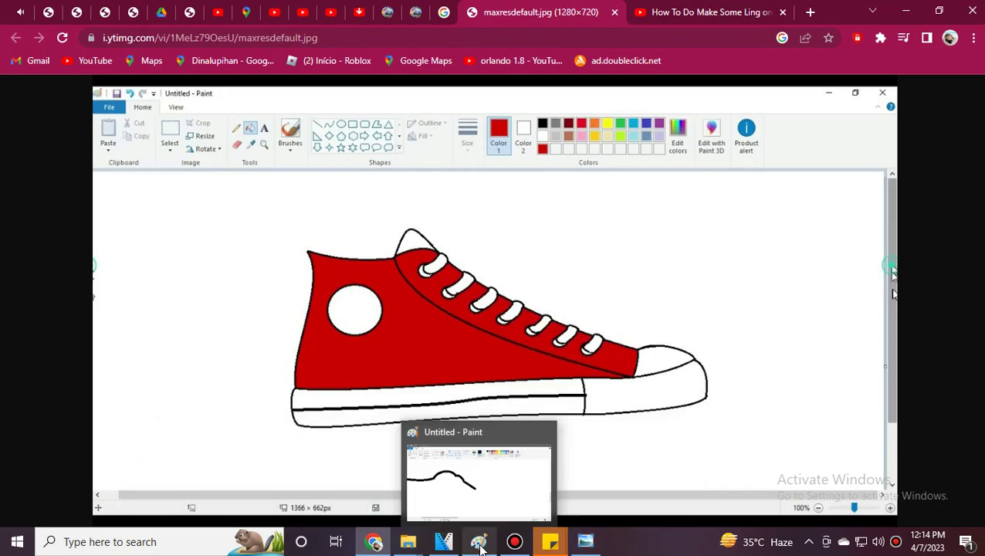
click(478, 545)
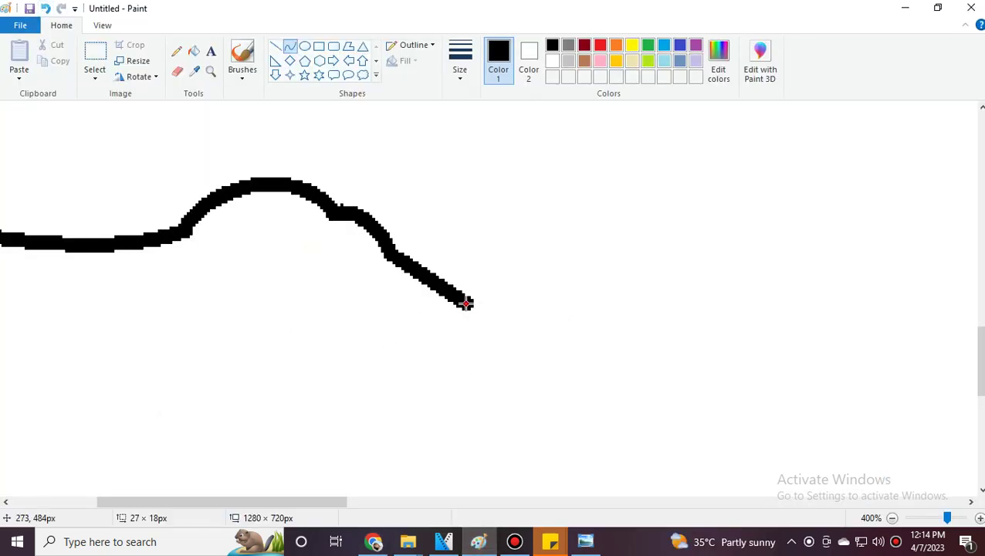
mouse_move(468, 303)
mouse_down()
mouse_move(522, 329)
mouse_move(492, 301)
mouse_move(522, 292)
mouse_up()
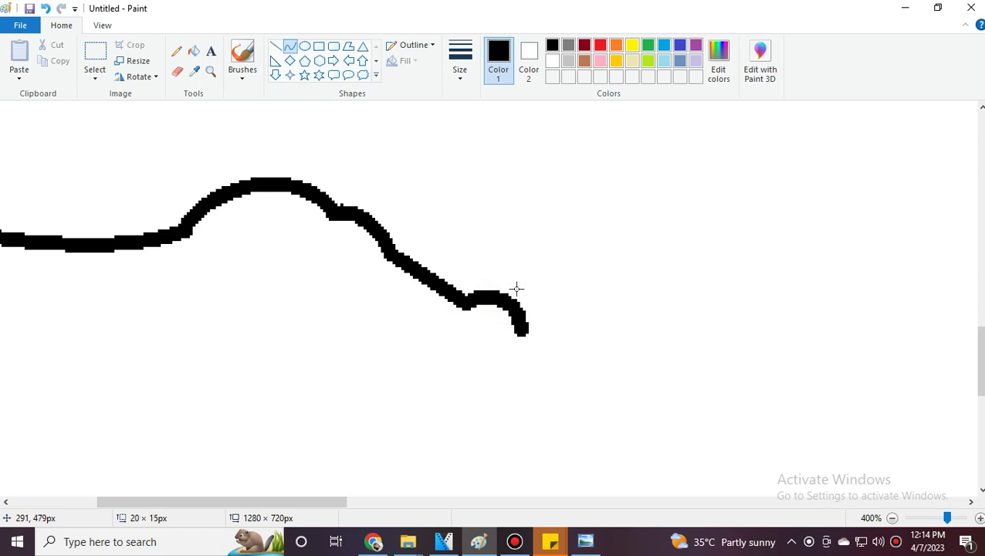
drag(327, 508, 352, 508)
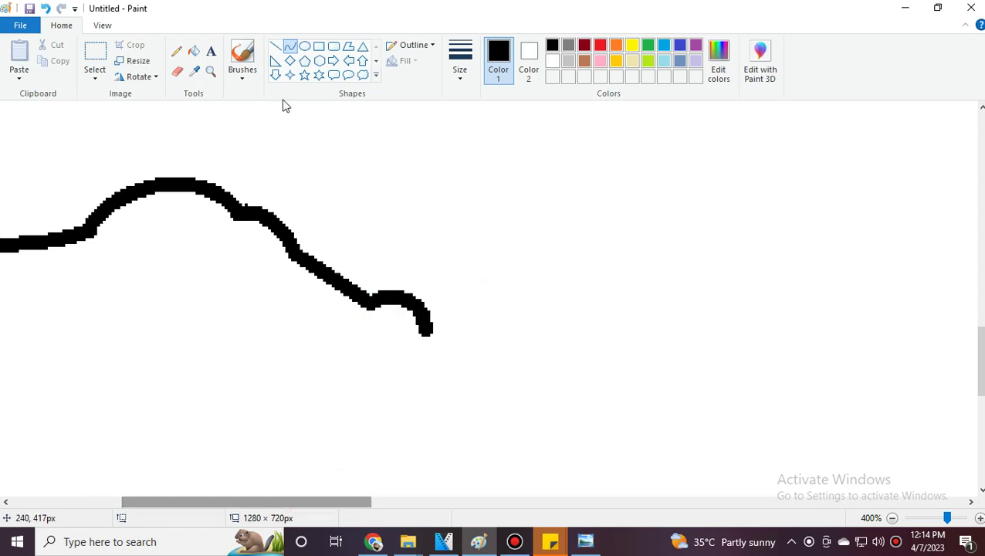
click(276, 46)
drag(424, 330, 496, 374)
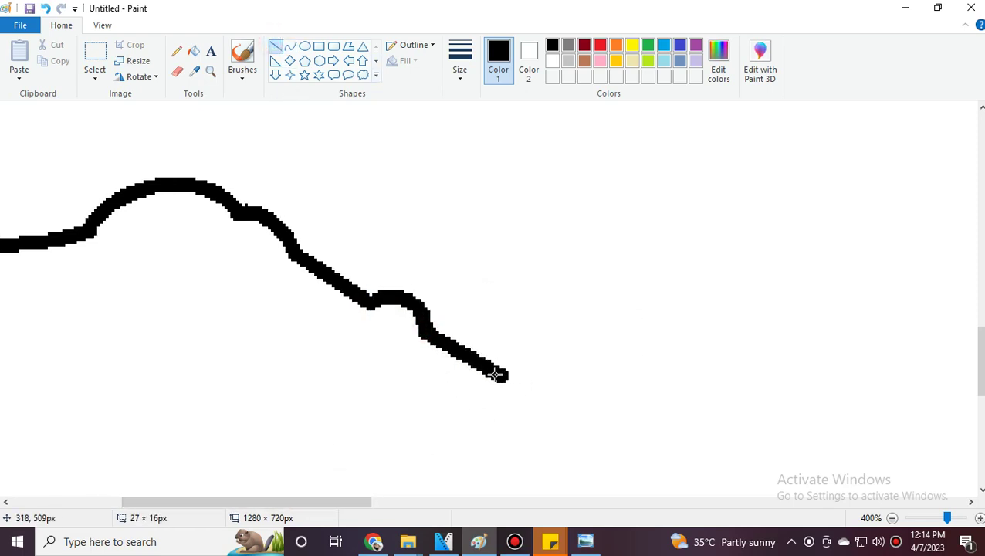
Undo the recent strokes back to the right end of the large arch, removing the short curve beside it too.
click(46, 8)
click(45, 8)
click(45, 8)
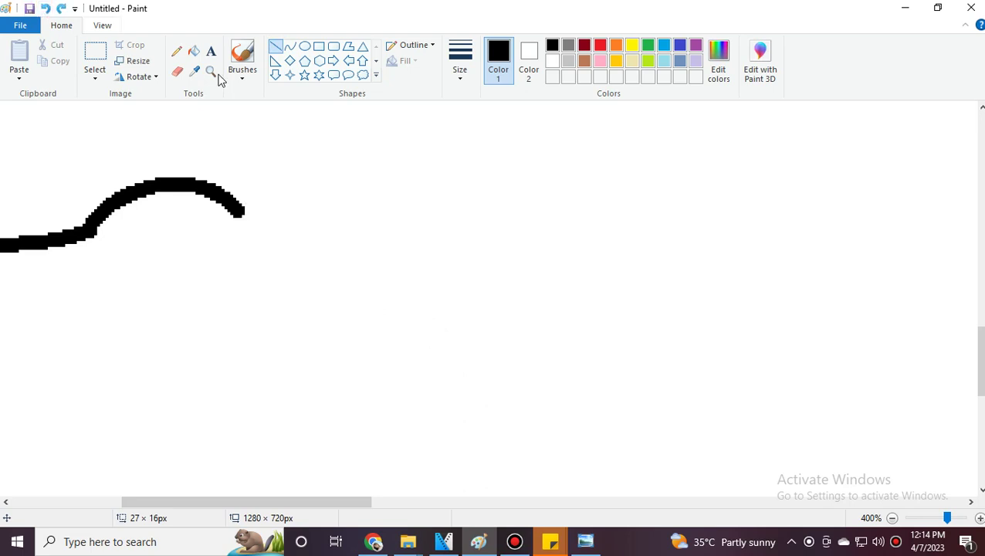
Try a downward-bending curve about 18 × 21 px from the large arch's right end, and undo it.
click(290, 48)
drag(242, 213, 285, 274)
drag(263, 243, 244, 169)
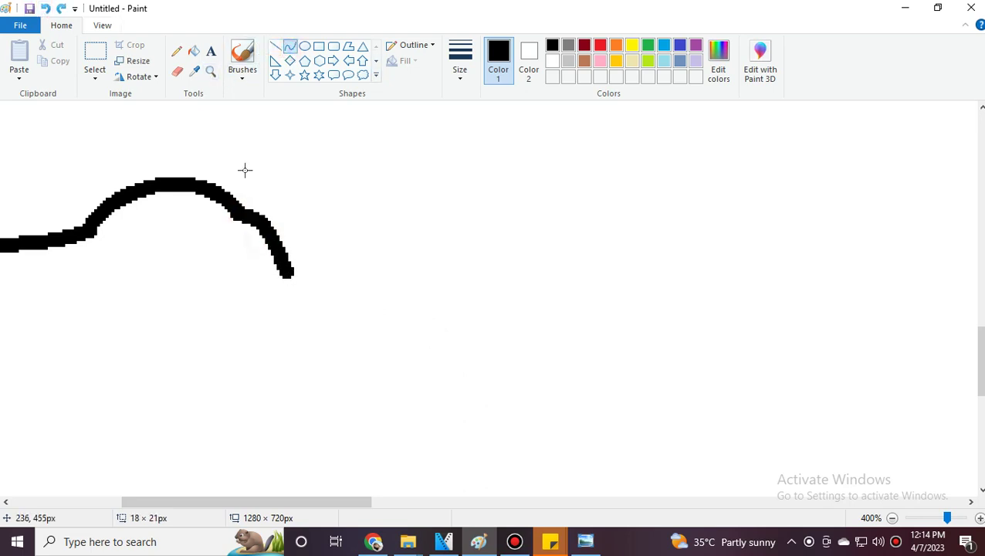
click(47, 7)
Check the shoe reference and draw a bulging curve about 16 × 14 px from the large arch's right end.
click(374, 542)
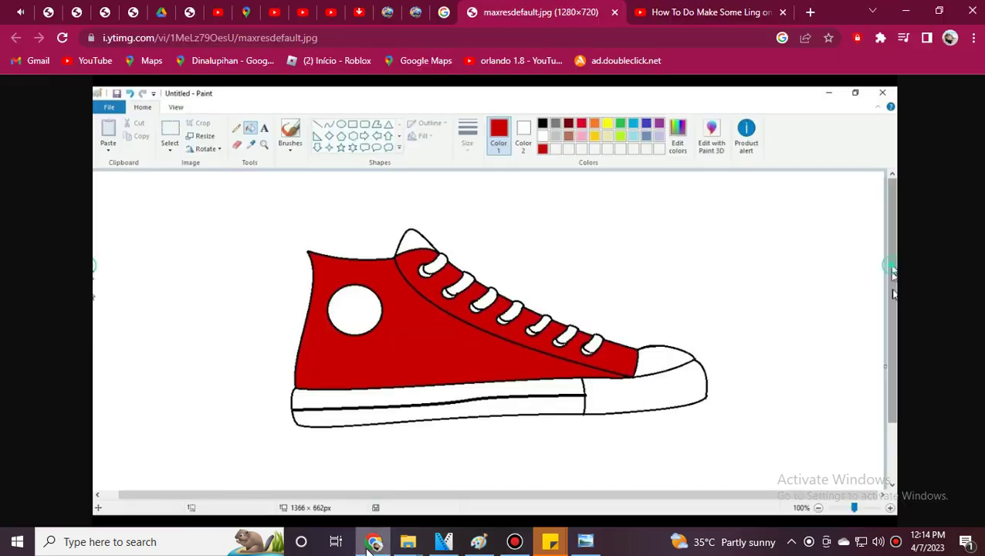
click(444, 541)
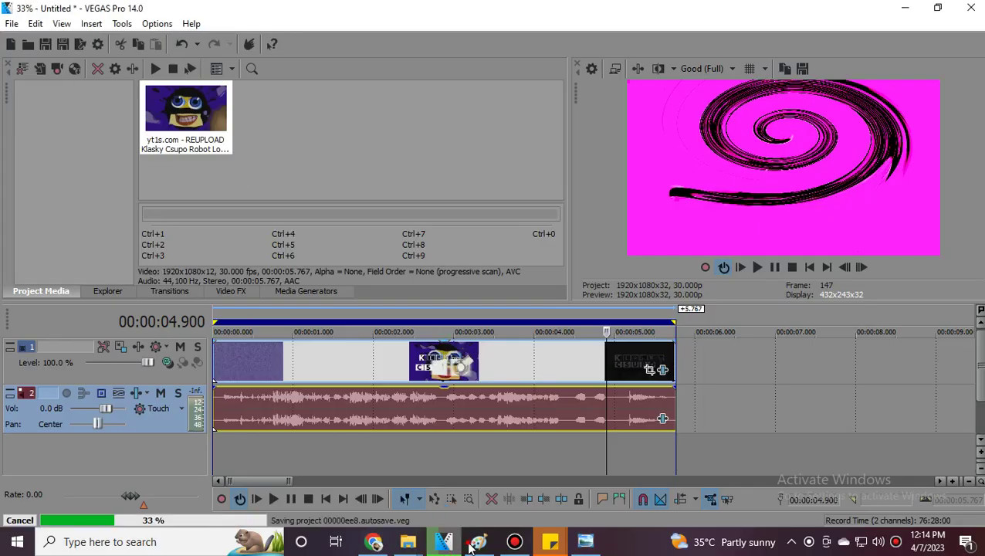
click(478, 542)
mouse_move(235, 213)
mouse_down()
mouse_move(282, 247)
mouse_move(264, 212)
mouse_up()
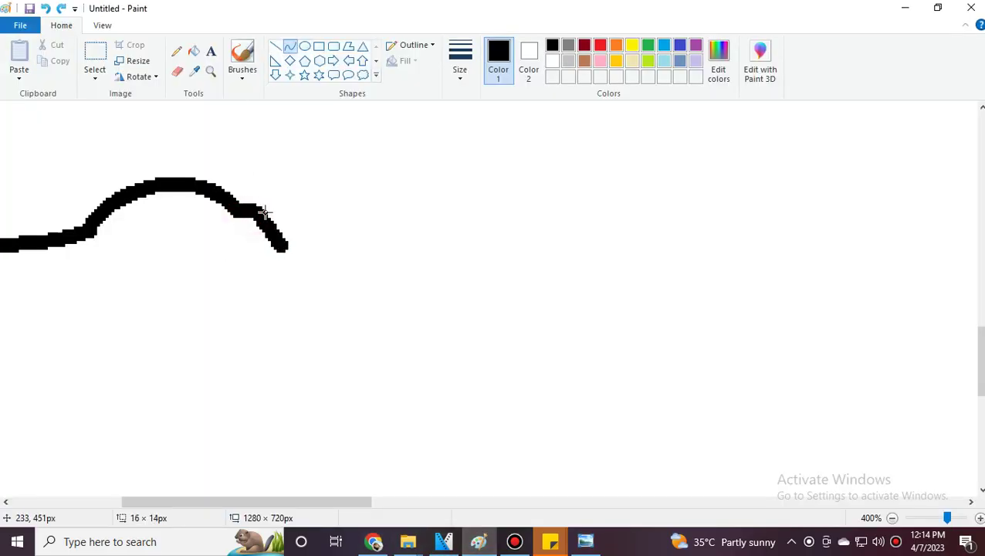
Extend the outline with a second small lace bump between two straight descending lines, the last about 16 × 17 px.
click(275, 46)
mouse_move(280, 244)
mouse_down()
mouse_move(366, 326)
mouse_move(359, 288)
mouse_move(409, 367)
mouse_up()
click(289, 46)
click(276, 46)
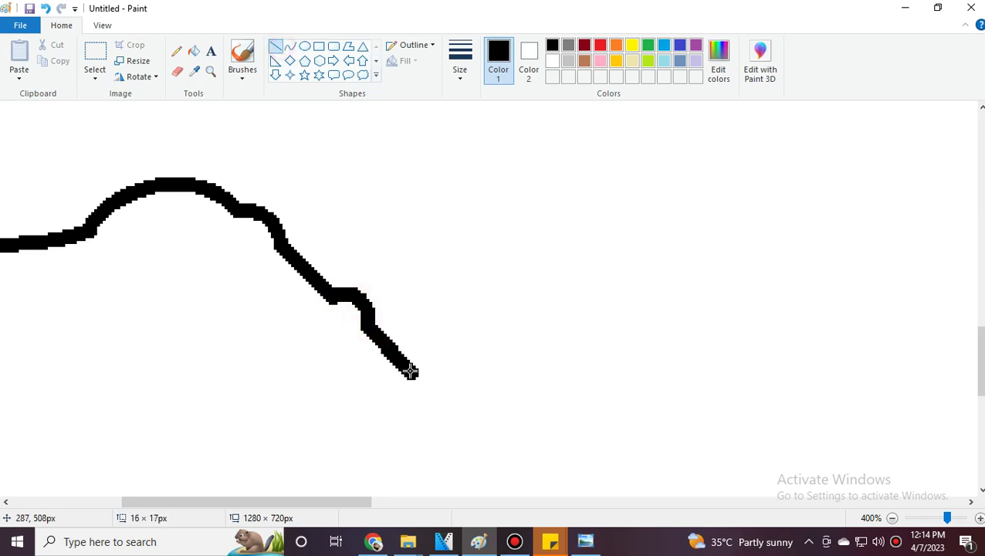
click(291, 60)
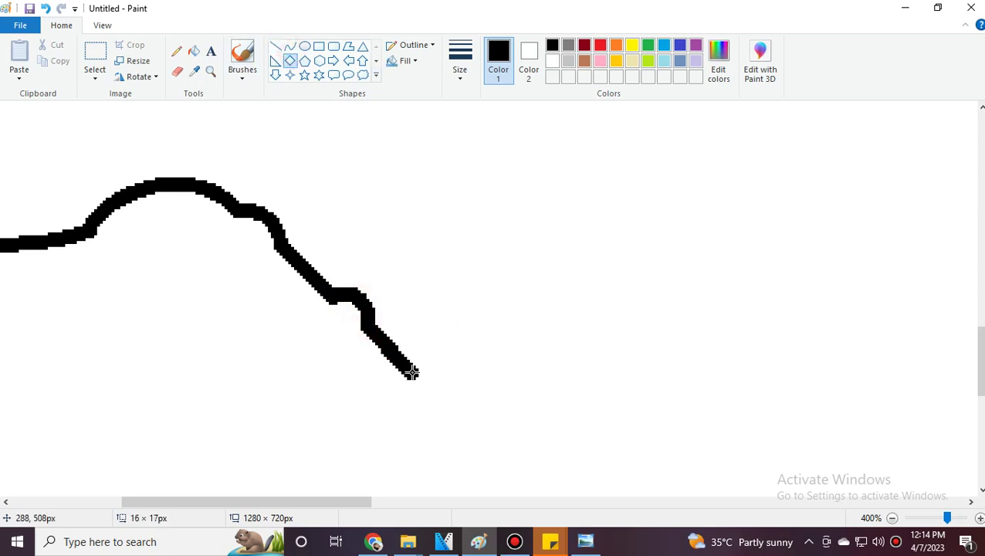
drag(411, 373, 452, 413)
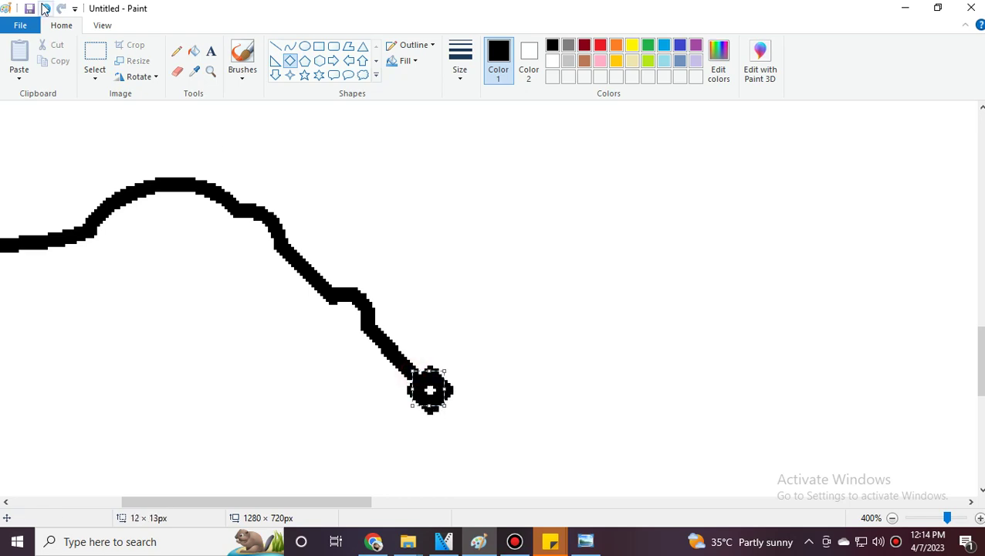
key(ctrl+z)
Draw a third small lace bump with the Curve tool, bending down from the end of the last descending line.
click(290, 46)
drag(411, 372, 438, 411)
mouse_move(423, 366)
mouse_down()
mouse_move(421, 357)
mouse_move(440, 373)
mouse_up()
Continue the outline with a fourth lace bump between two straight descending lines, checking the shoe reference.
scroll(492, 392, down, 3)
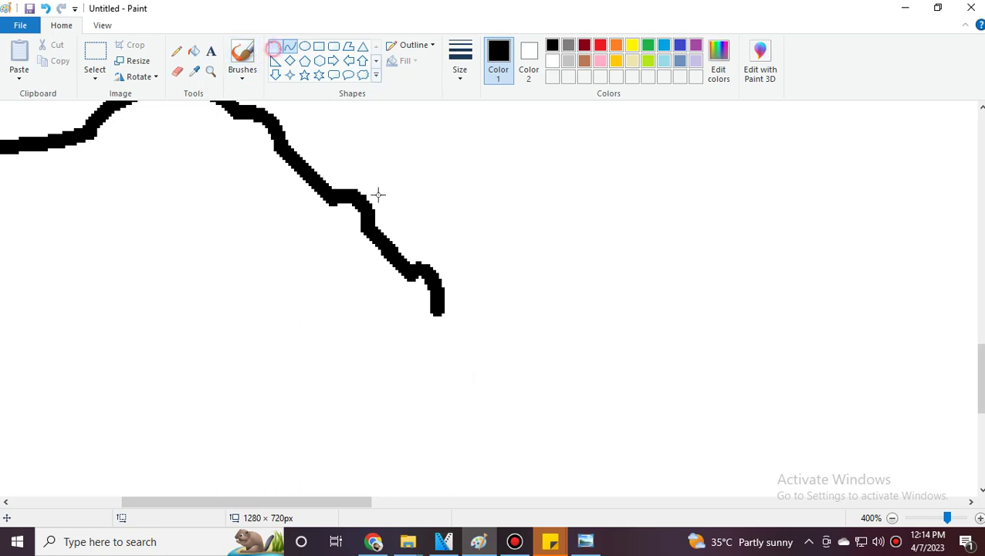
drag(435, 306, 544, 368)
click(290, 46)
mouse_move(519, 359)
mouse_down()
mouse_move(505, 337)
mouse_move(532, 336)
mouse_move(576, 383)
mouse_move(615, 400)
mouse_move(609, 391)
mouse_up()
click(275, 46)
click(374, 541)
click(477, 545)
click(679, 390)
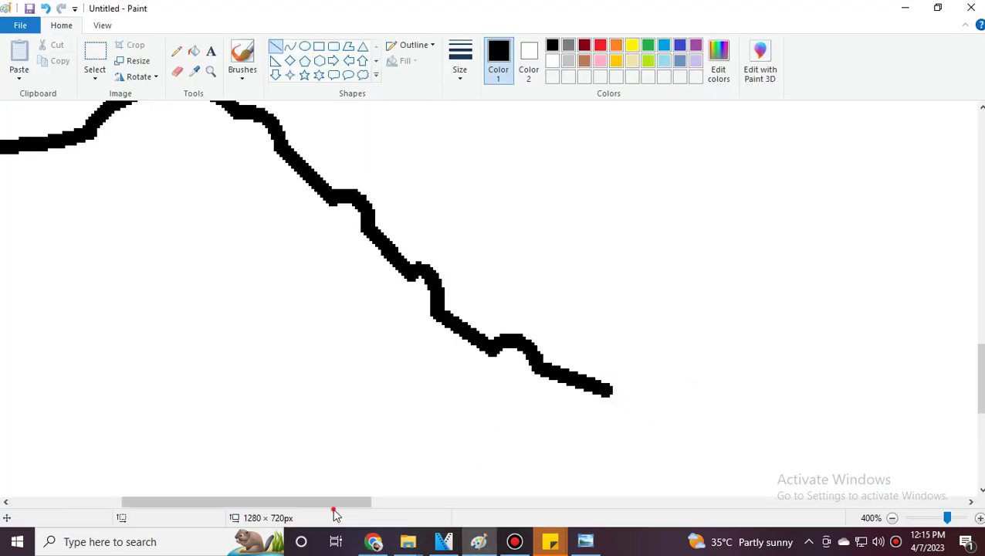
Add a fifth small lace bump and a shallow descending line about 24 × 6 px, then compare with the shoe reference.
drag(365, 503, 448, 464)
scroll(449, 464, down, 2)
click(290, 46)
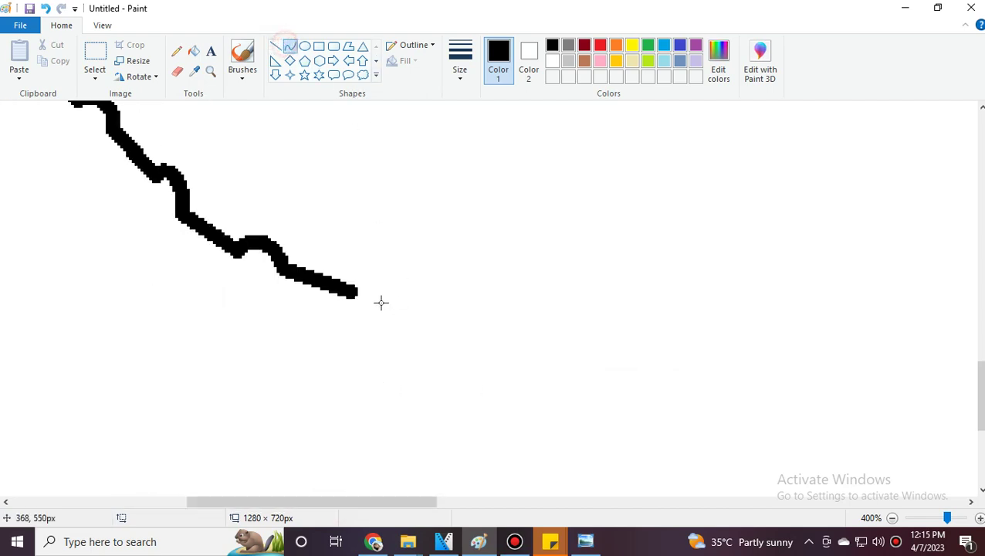
mouse_move(351, 291)
mouse_down()
mouse_move(392, 294)
mouse_move(378, 278)
mouse_move(456, 308)
mouse_up()
click(462, 297)
click(278, 49)
click(478, 541)
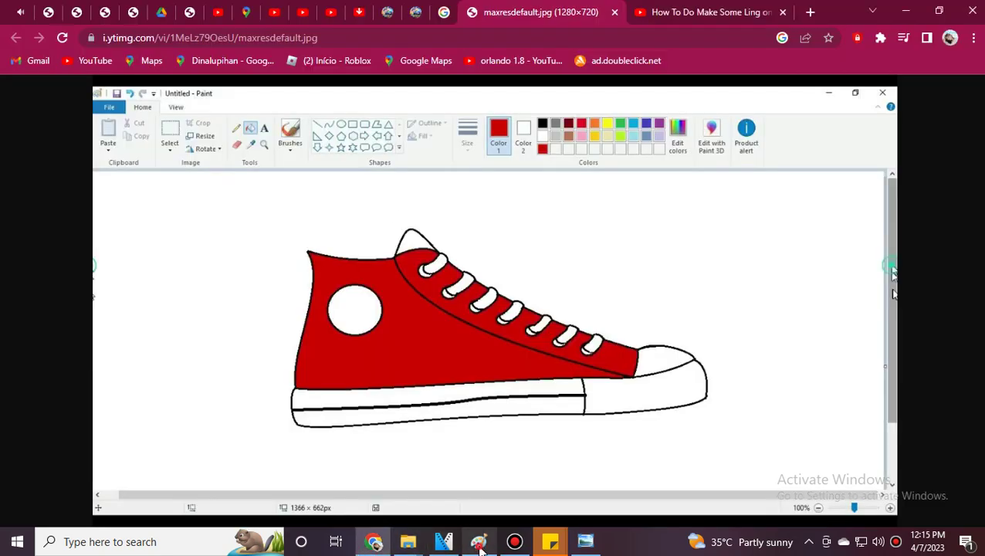
click(479, 541)
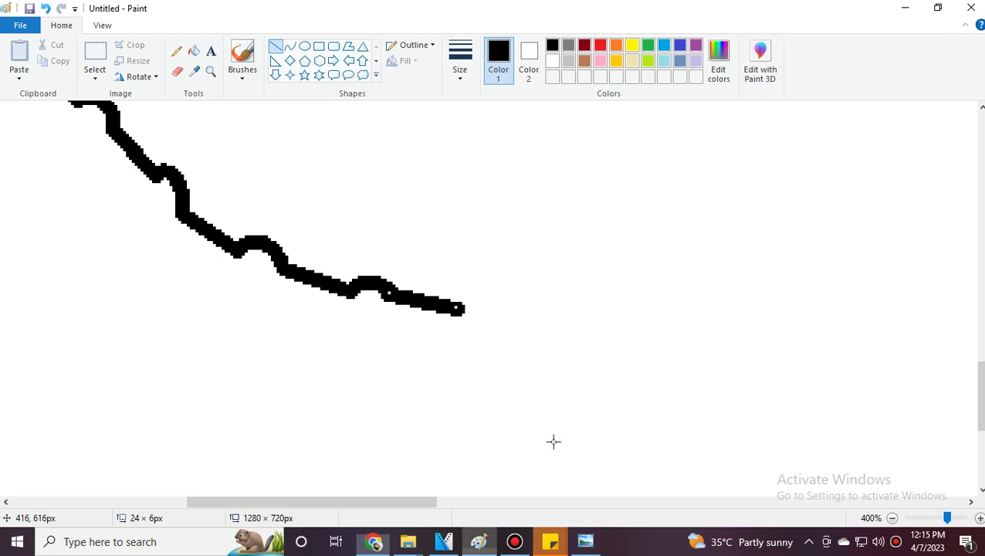
Draw a sixth lace bump with the Curve tool from the end of the 24 × 6 px line.
click(299, 48)
mouse_move(457, 308)
mouse_down()
mouse_move(501, 320)
mouse_move(459, 294)
mouse_move(498, 298)
mouse_up()
click(657, 307)
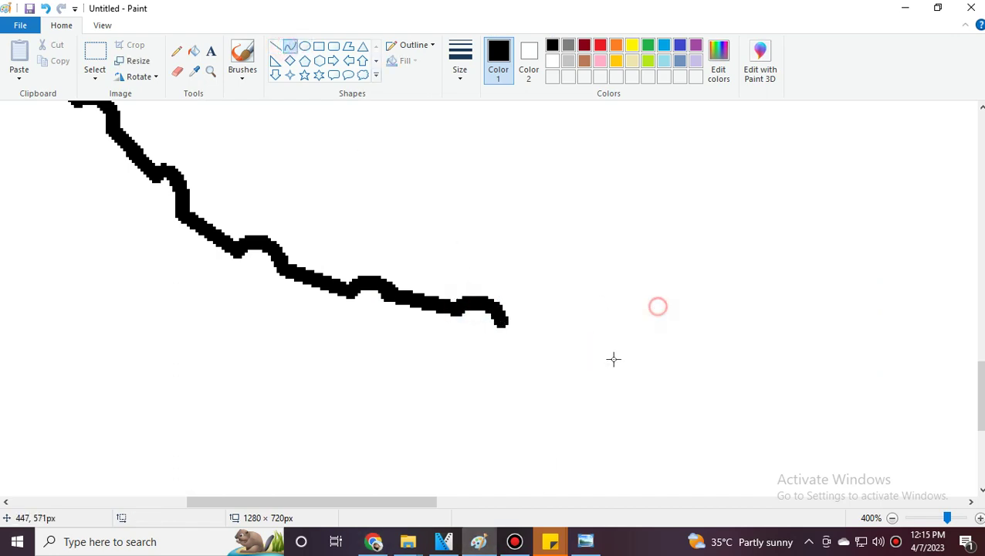
Draw a nearly horizontal line from the sixth bump and a seventh lace bump about 21 × 13 px at its end.
click(274, 48)
mouse_move(500, 321)
mouse_down()
mouse_move(627, 334)
mouse_move(607, 306)
mouse_move(631, 294)
mouse_up()
click(464, 257)
click(297, 48)
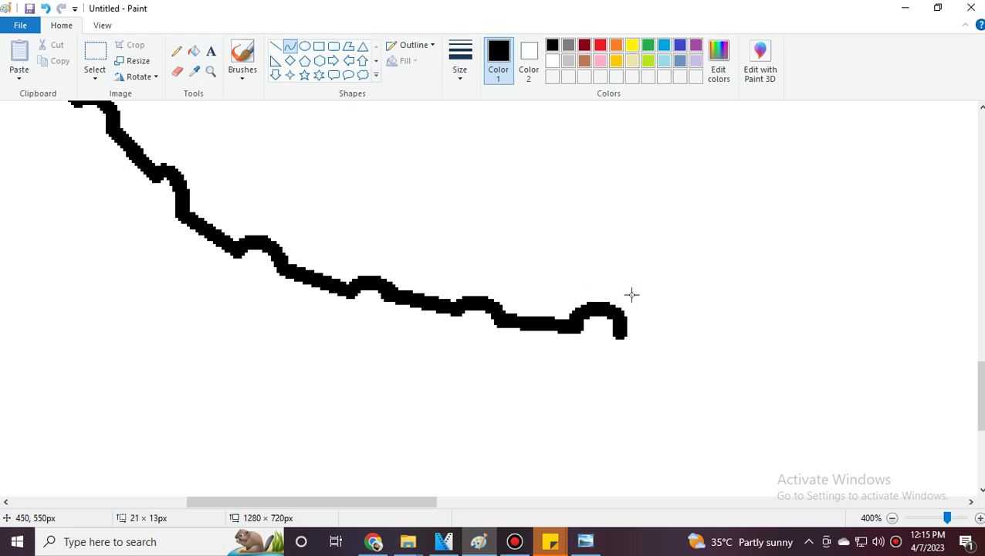
click(731, 302)
Draw a long, slightly descending line from the last lace bump toward the toe, and return to 100% zoom.
drag(419, 503, 457, 506)
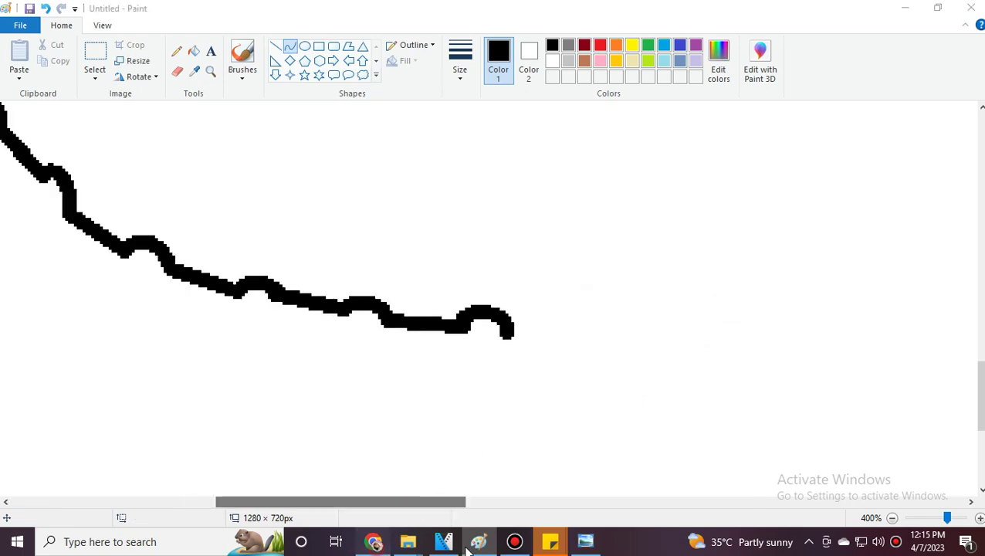
click(479, 541)
click(479, 543)
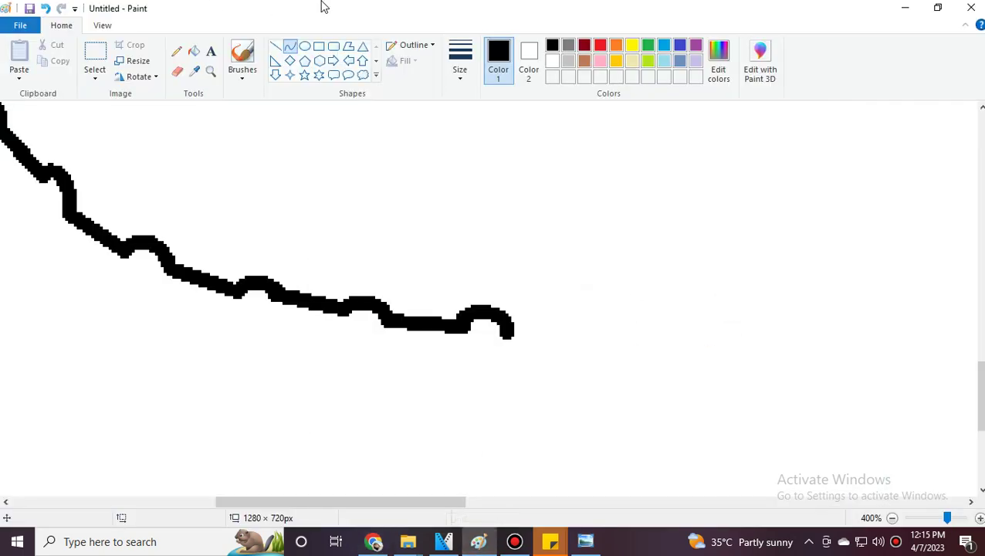
click(276, 47)
drag(506, 332, 628, 353)
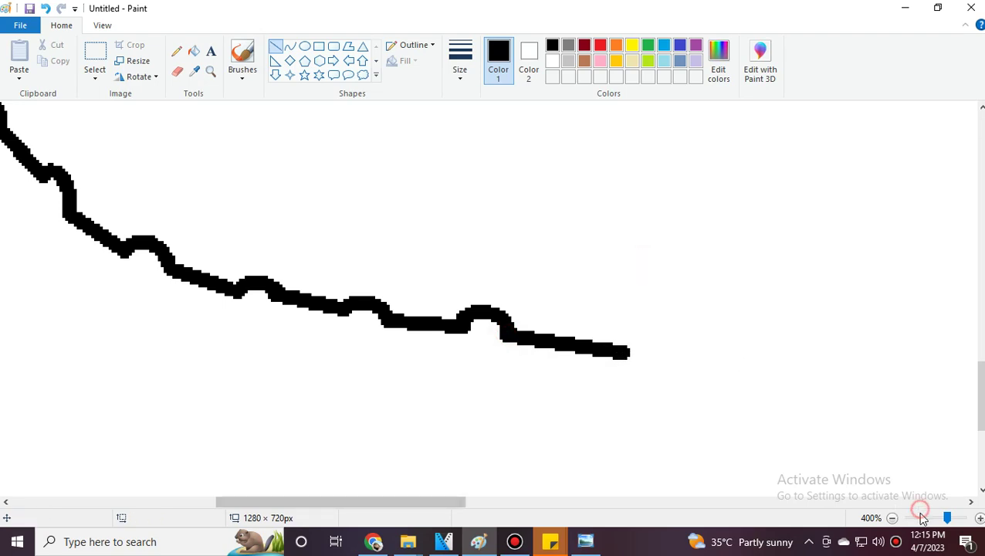
click(919, 515)
click(917, 515)
click(374, 543)
click(8, 7)
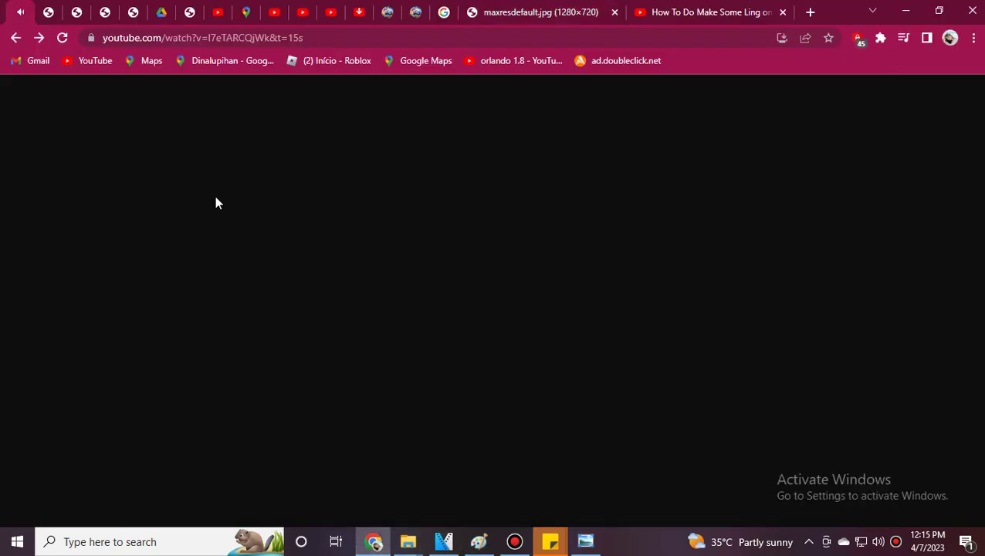
click(585, 544)
mouse_move(376, 543)
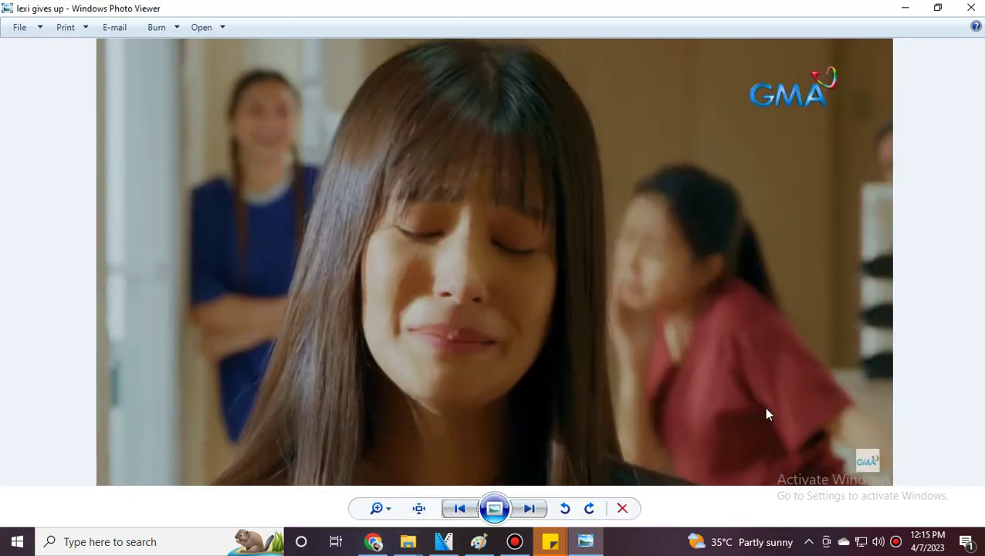
click(375, 544)
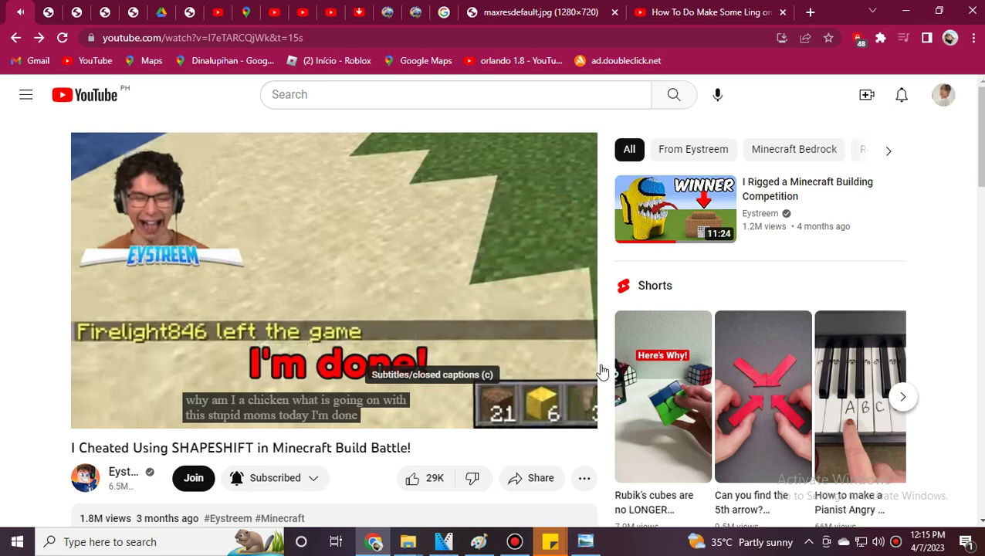
click(676, 212)
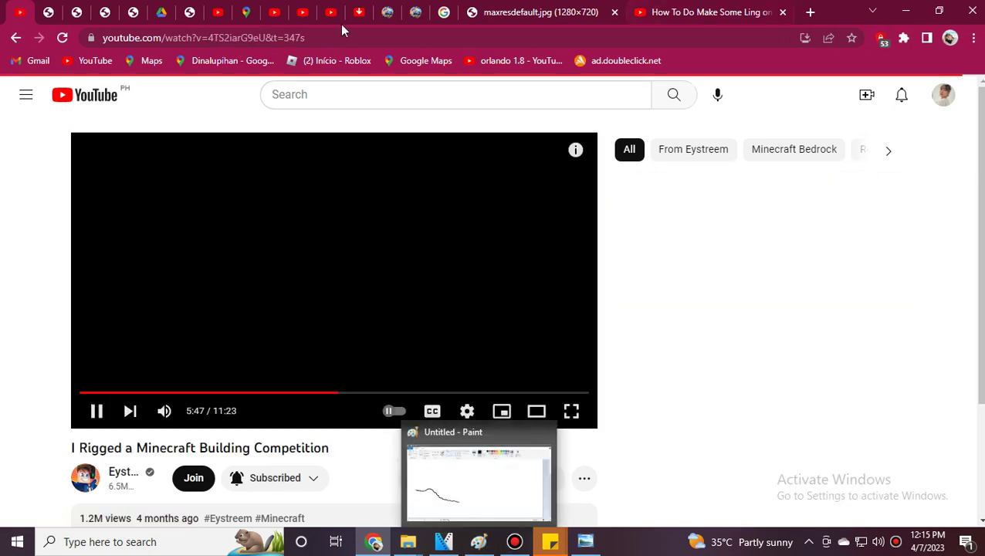
Examine the red sneaker reference image in Chrome for the shape of the shoe's back edge, and return to Paint.
click(509, 9)
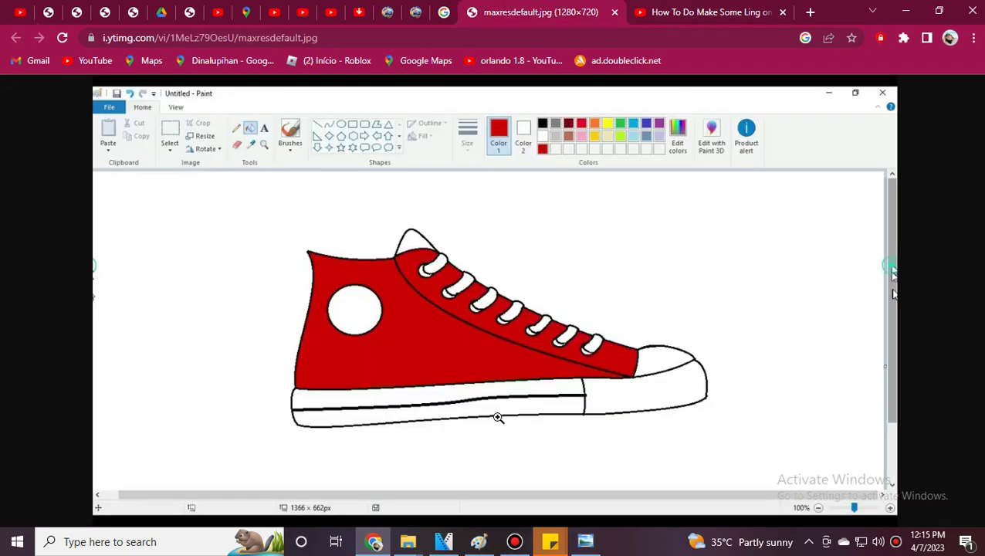
click(485, 544)
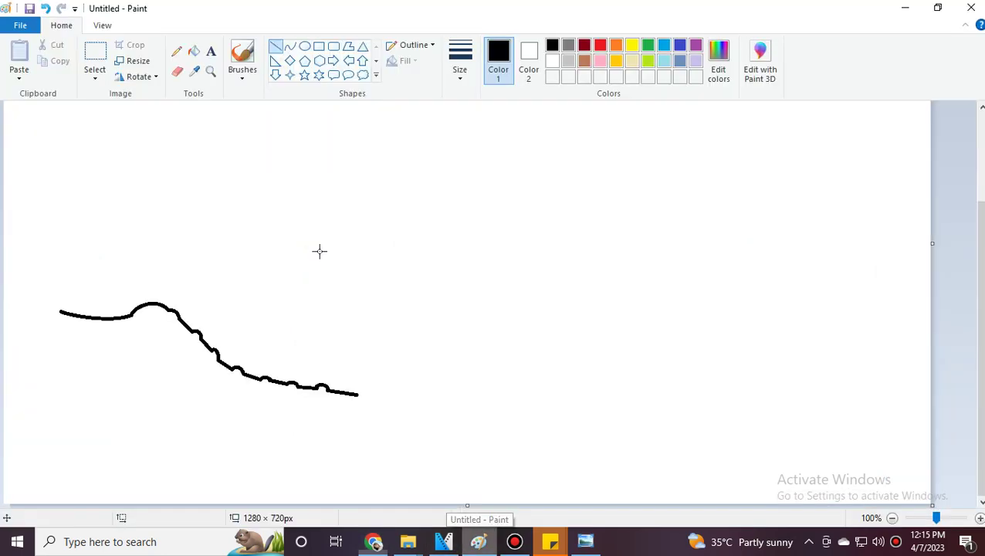
click(376, 545)
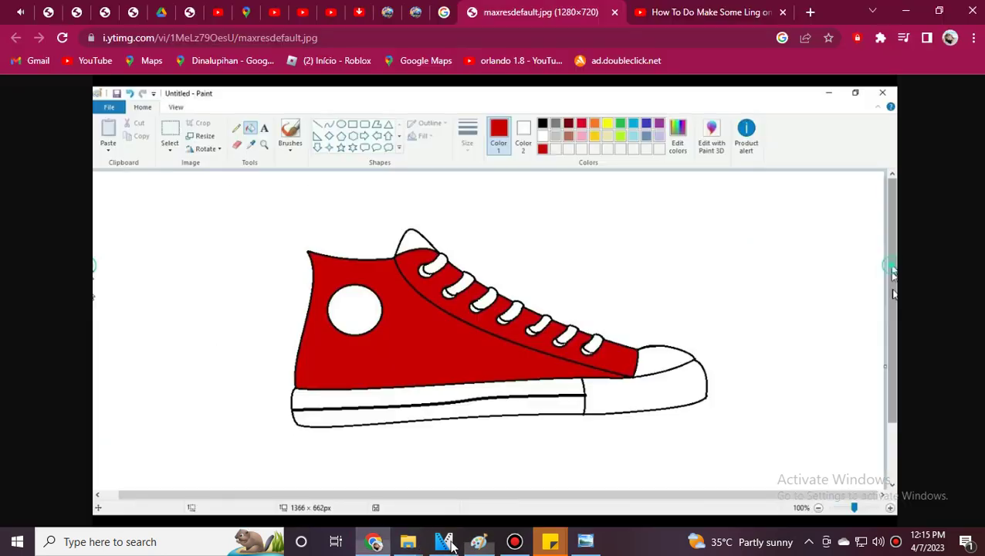
click(474, 545)
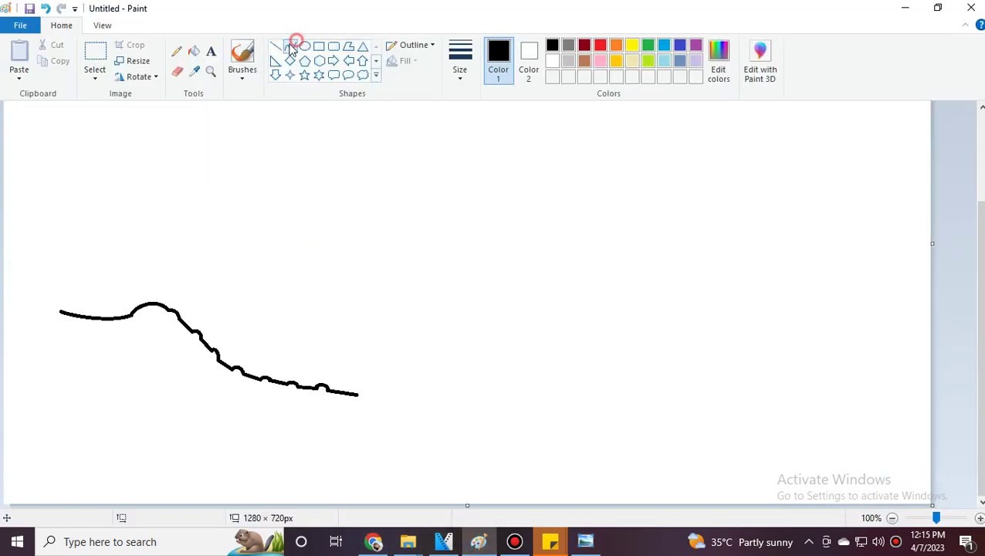
Draw the shoe's back edge as a curve about 21 × 192 px down from the outline's left end, and bend it.
click(291, 47)
drag(61, 312, 46, 449)
click(377, 546)
click(480, 545)
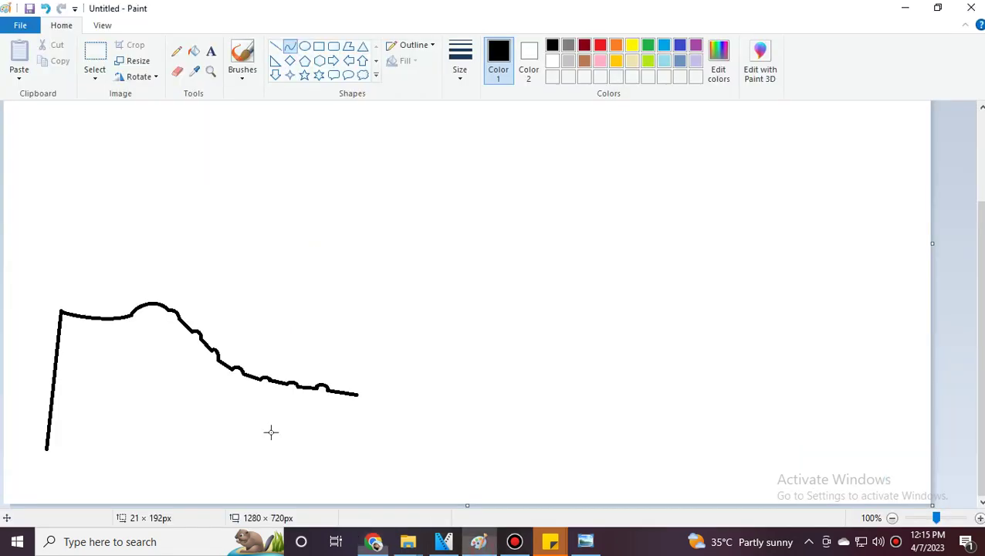
drag(75, 354, 95, 373)
drag(68, 436, 45, 386)
key(alt+Tab)
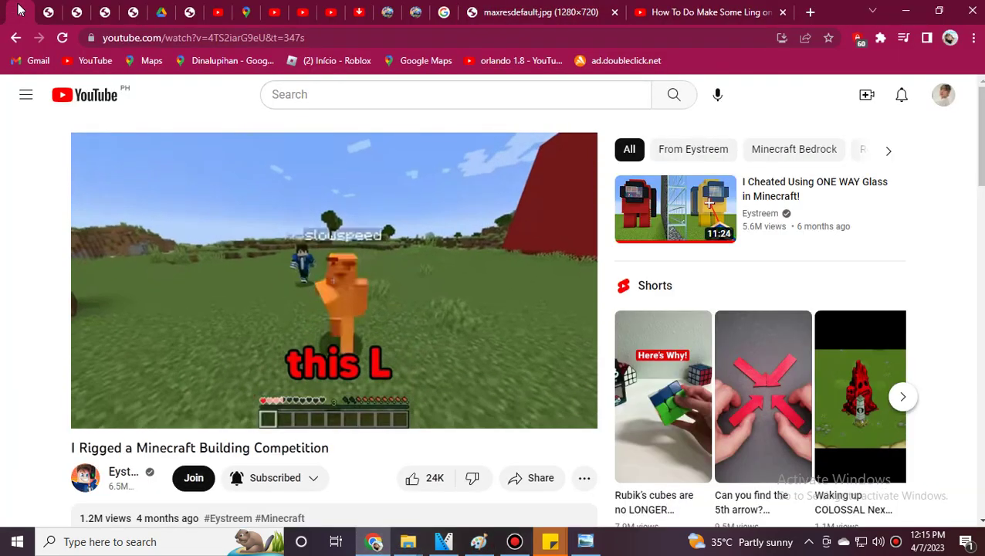
Examine the red sneaker reference image in Chrome for the front edge of the upper, comparing it with the Paint drawing.
key(Down)
key(Down)
key(Left)
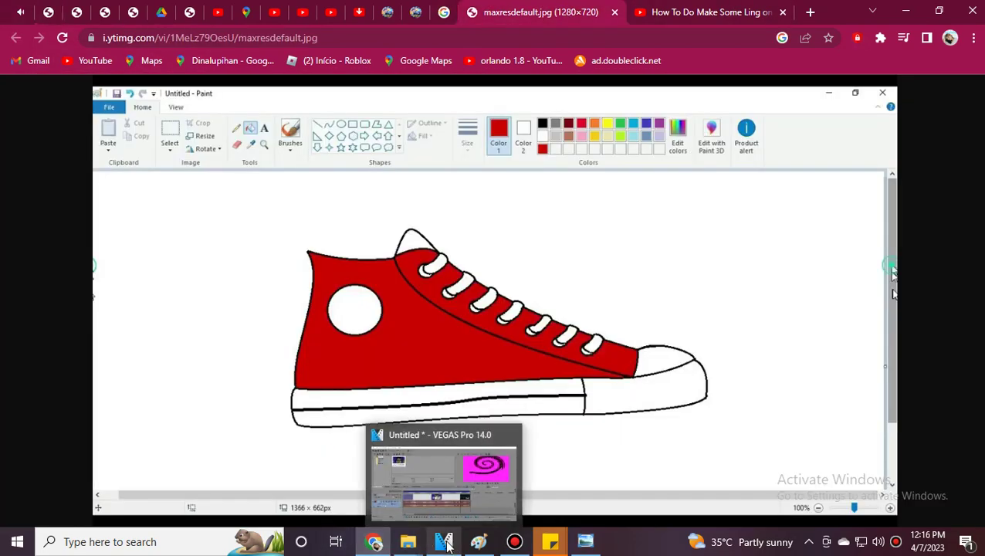
click(448, 545)
click(478, 542)
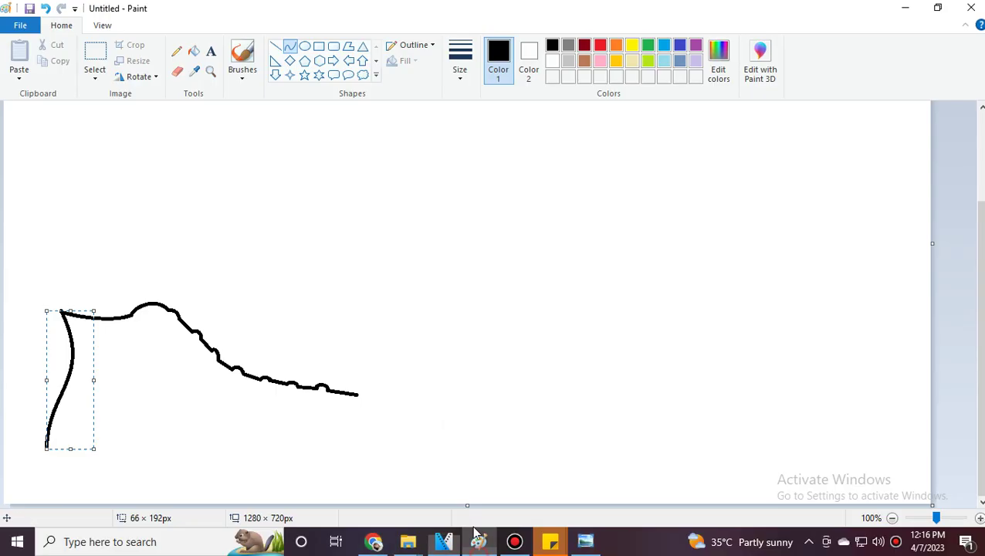
click(371, 545)
click(478, 547)
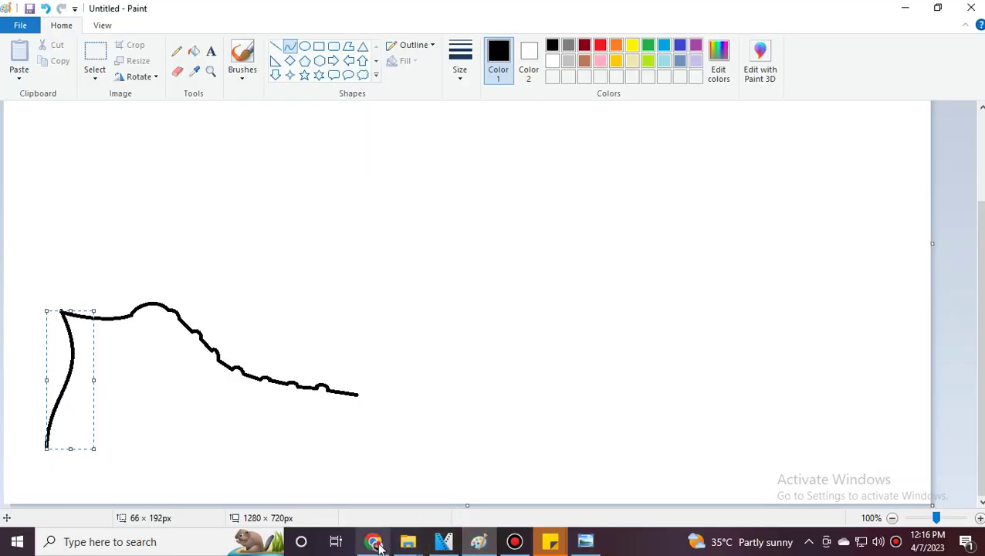
click(377, 545)
click(479, 541)
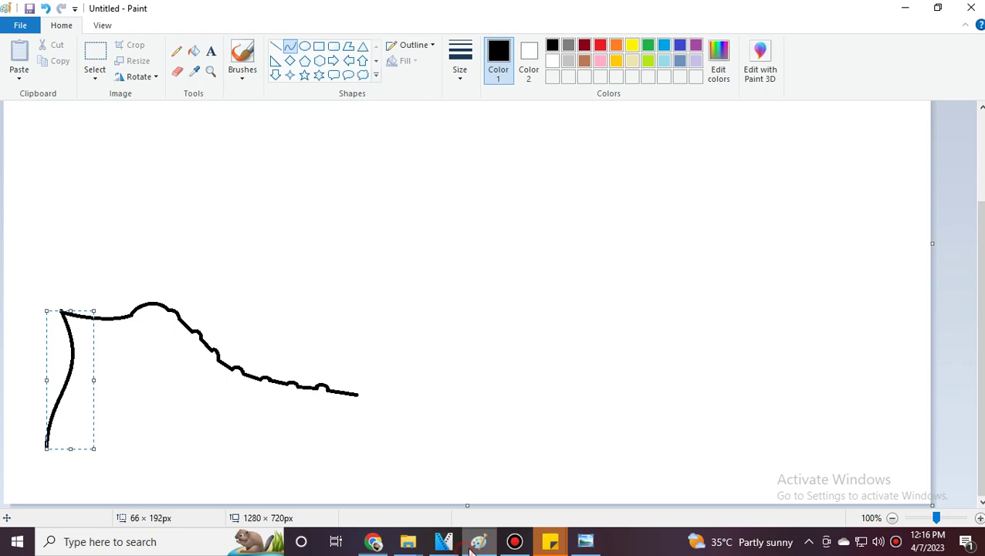
click(291, 49)
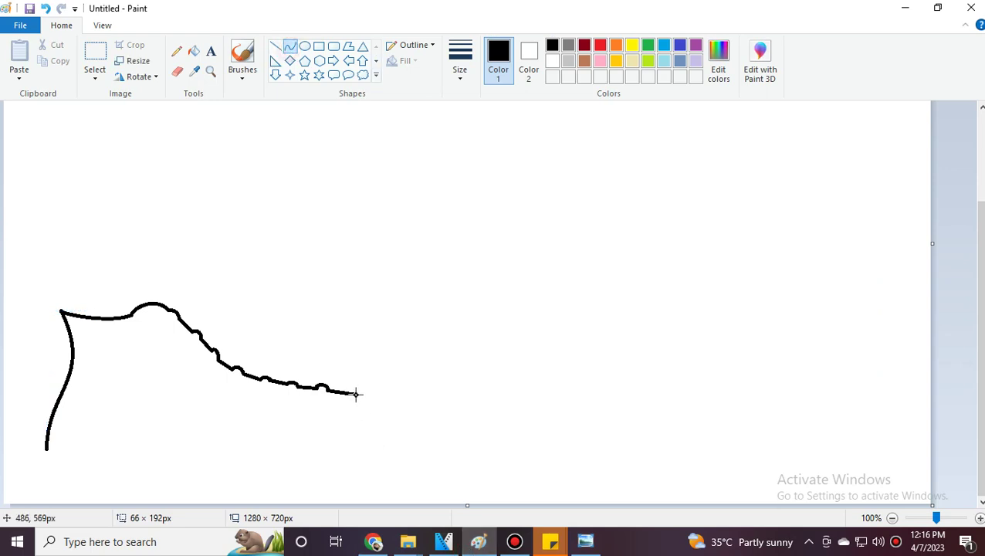
drag(356, 394, 348, 429)
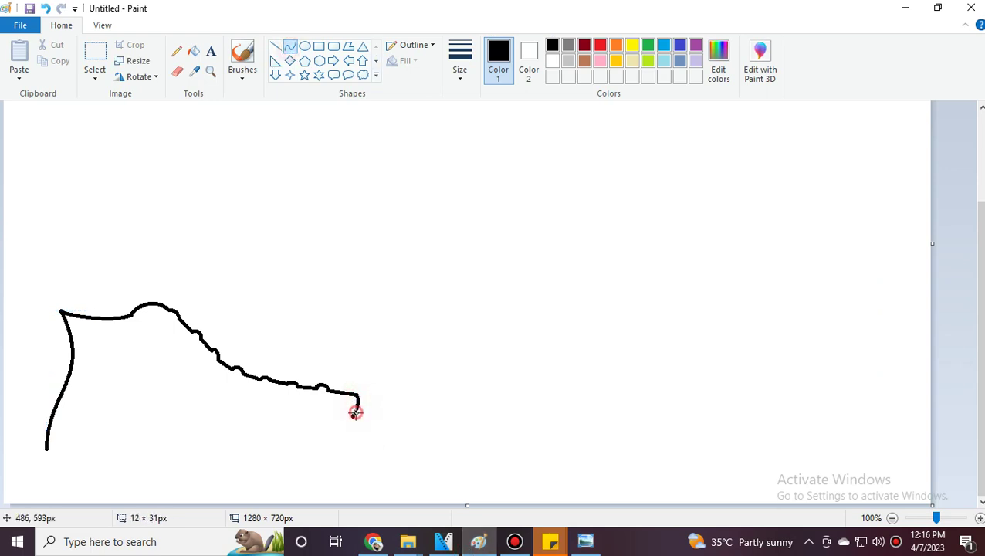
click(479, 541)
click(479, 541)
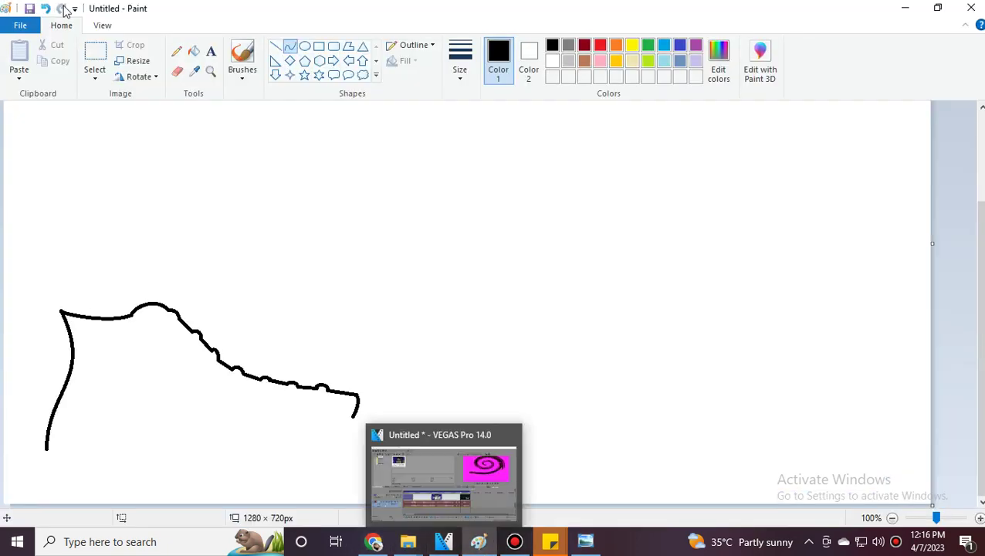
click(45, 8)
Draw the upper's front edge as a slightly bowed curve about 4 × 42 px down from the outline's toe end.
click(210, 72)
click(379, 399)
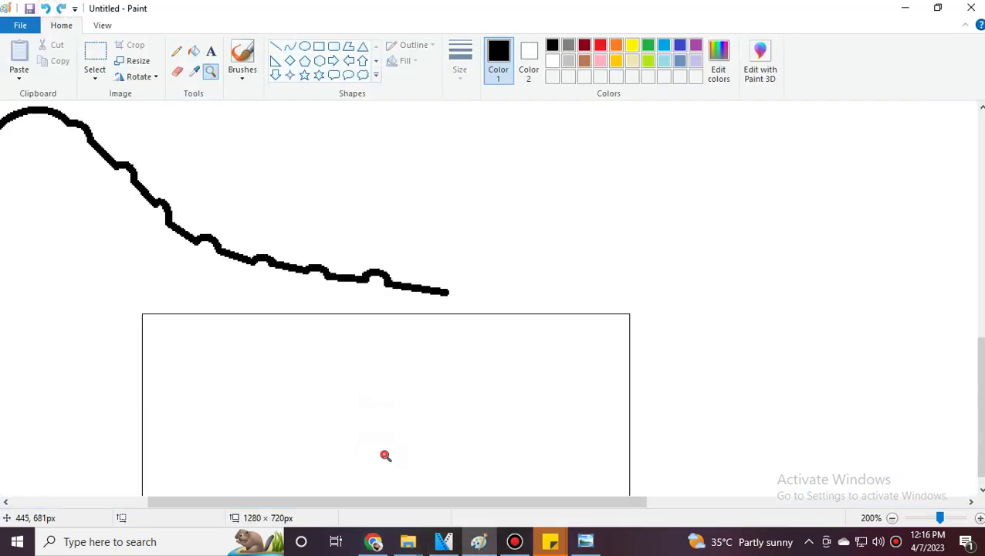
click(385, 455)
click(290, 47)
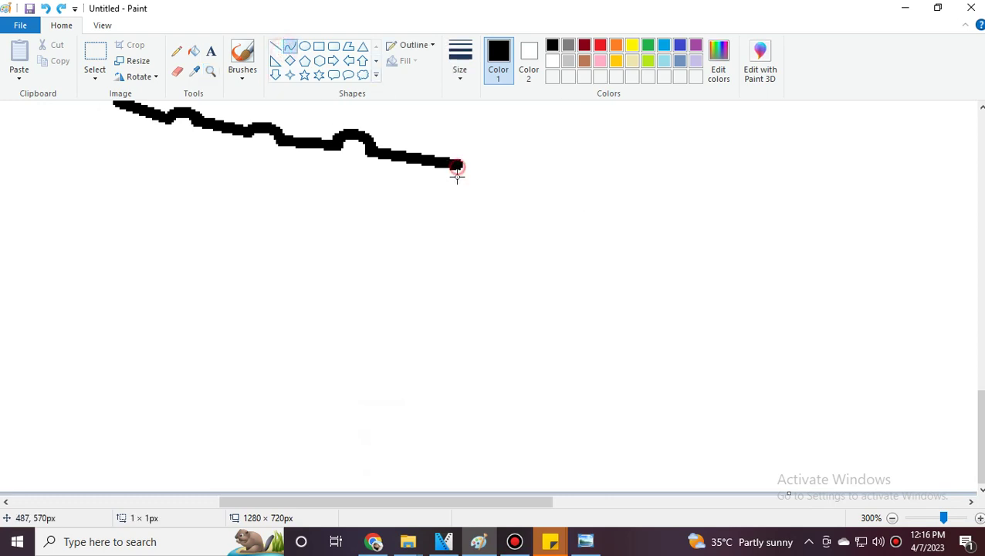
drag(457, 167, 457, 241)
drag(457, 181, 461, 180)
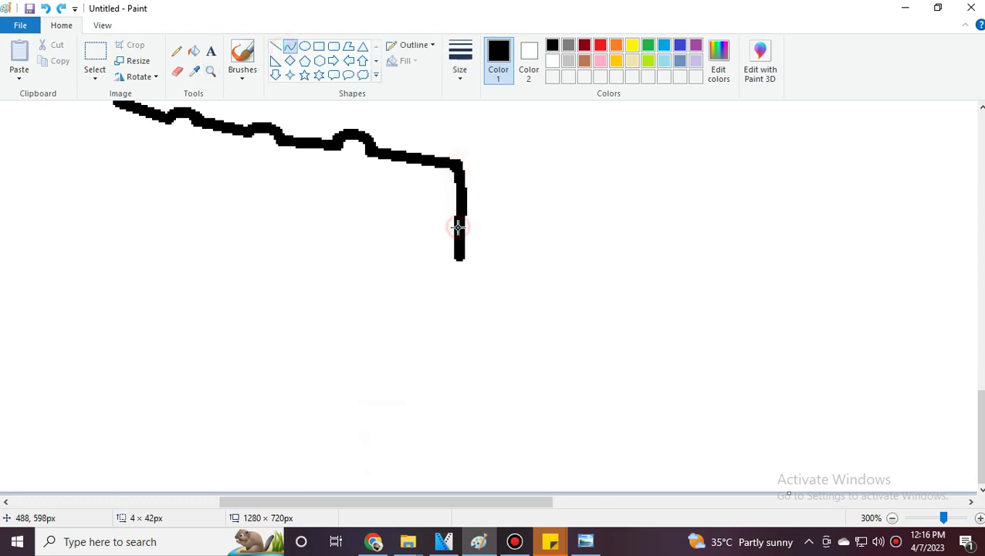
Draw the upper's bottom edge about 430 × 34 px from the heel to the front edge, and bend it into a gentle curve.
scroll(429, 506, down, 1)
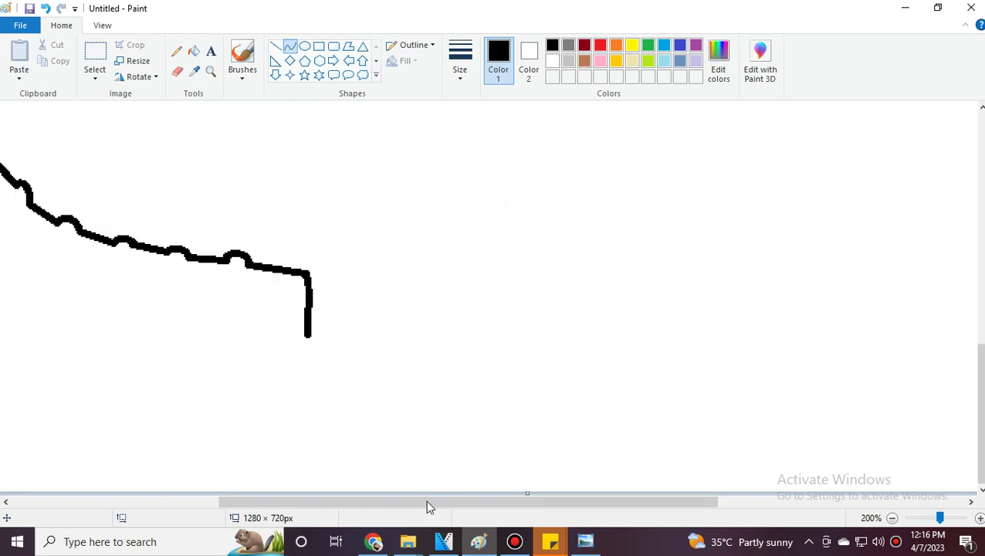
drag(429, 506, 193, 503)
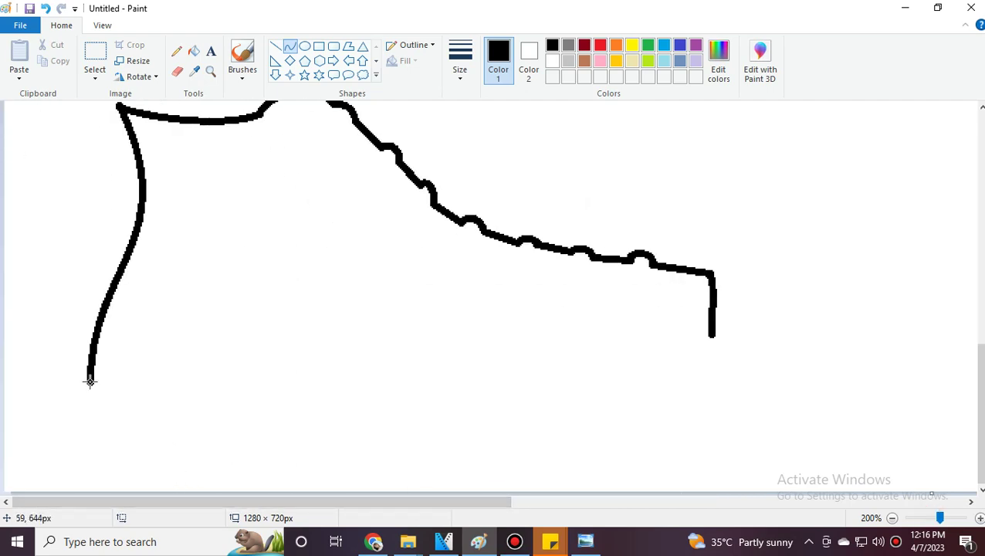
drag(91, 380, 711, 334)
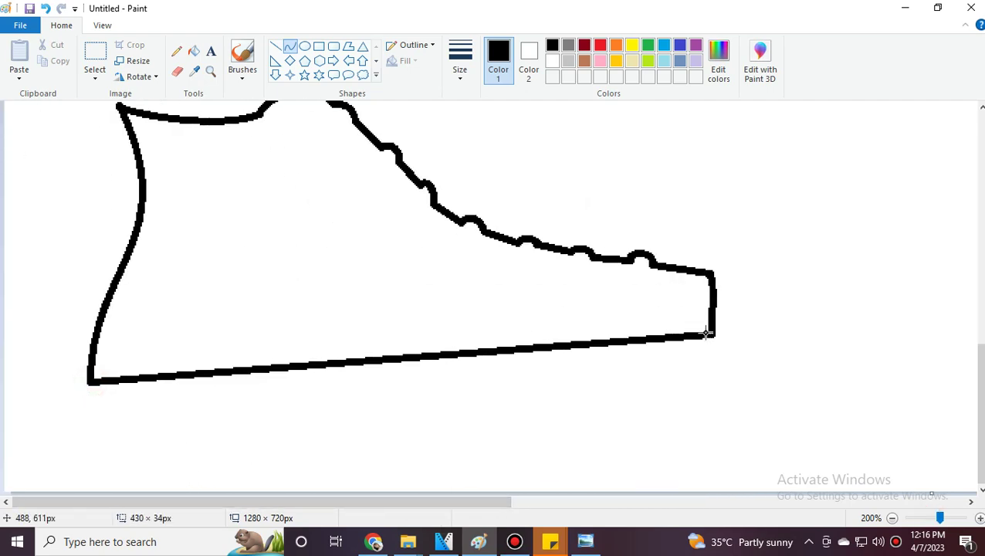
drag(172, 398, 292, 339)
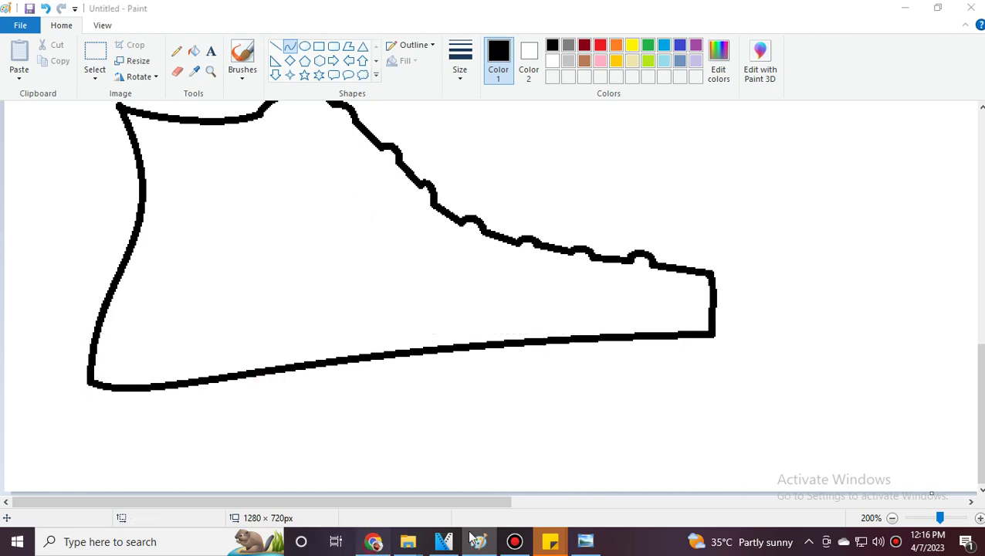
Draw two bent lace lines slanting down from both ends of the first bump, the second about 26 × 21 px.
click(372, 542)
click(478, 541)
click(210, 72)
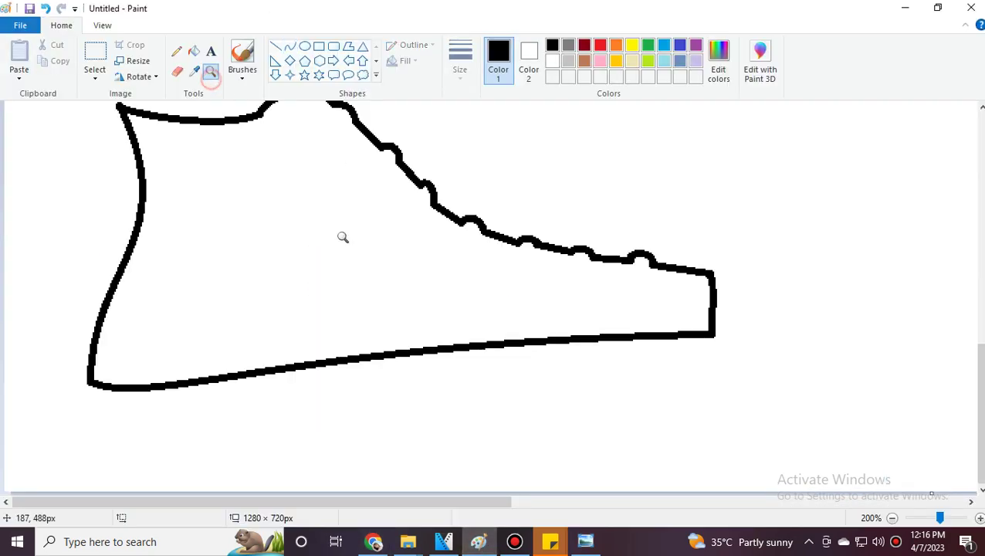
click(328, 235)
scroll(337, 210, up, 5)
click(290, 47)
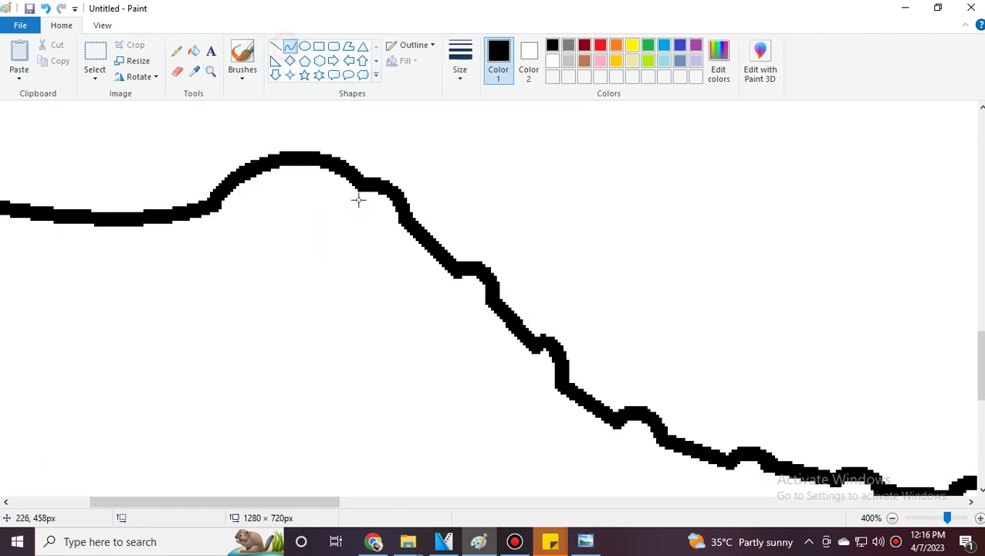
mouse_move(323, 222)
mouse_down()
mouse_move(315, 237)
mouse_move(339, 221)
mouse_up()
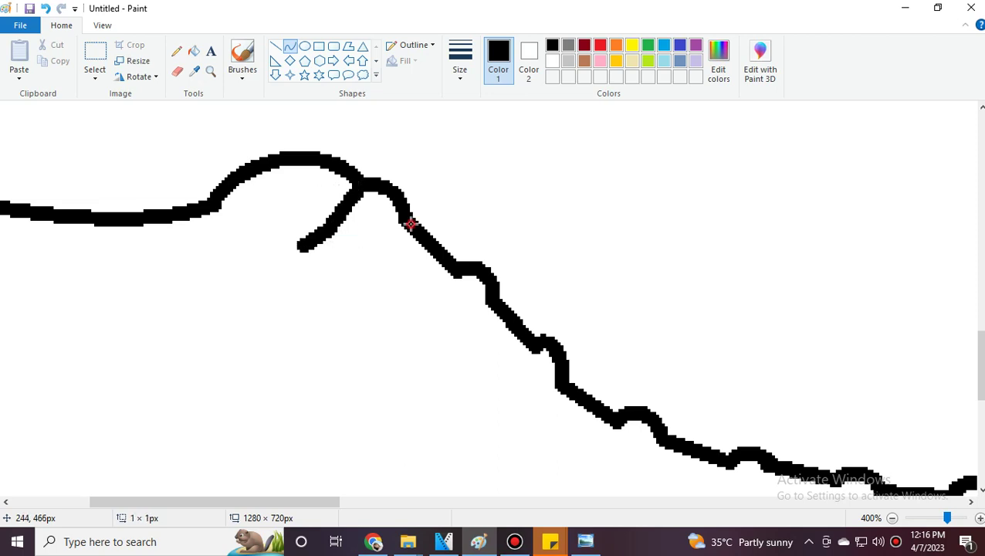
drag(405, 220, 332, 276)
drag(378, 245, 373, 258)
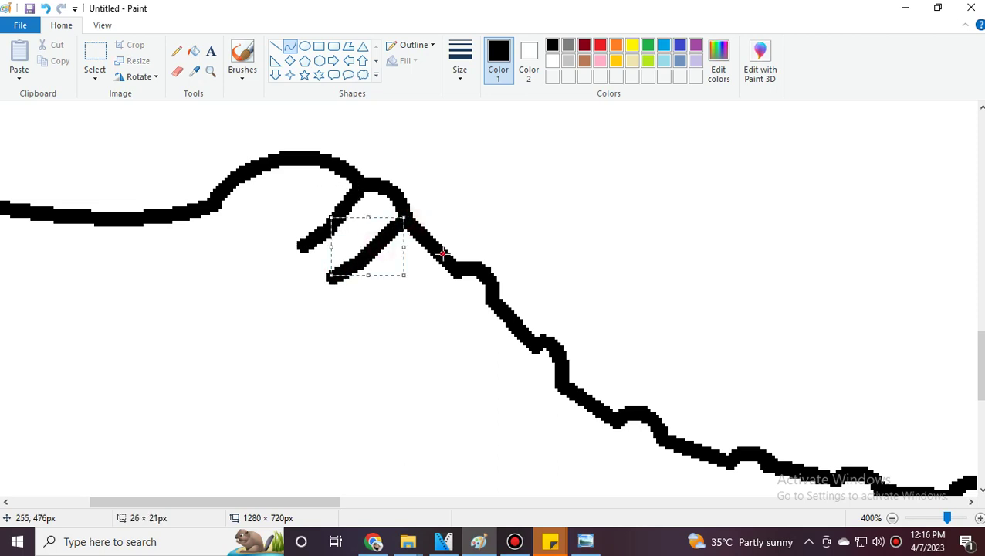
click(443, 253)
Draw two bent lace lines slanting down from the second bump's ends, the lower one about 26 × 26 px.
drag(455, 271, 402, 328)
click(513, 330)
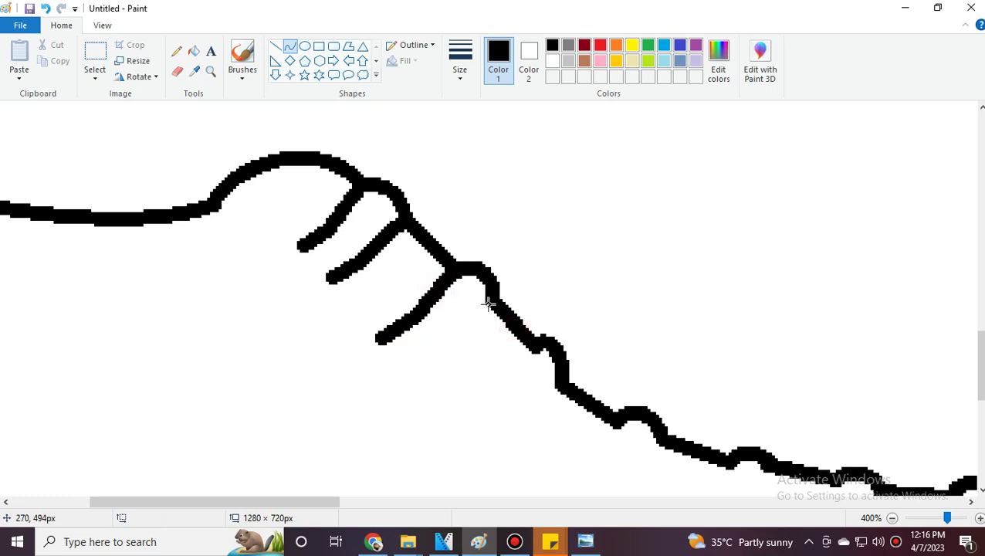
mouse_move(488, 303)
mouse_down()
mouse_move(417, 376)
mouse_move(415, 356)
mouse_move(456, 351)
mouse_up()
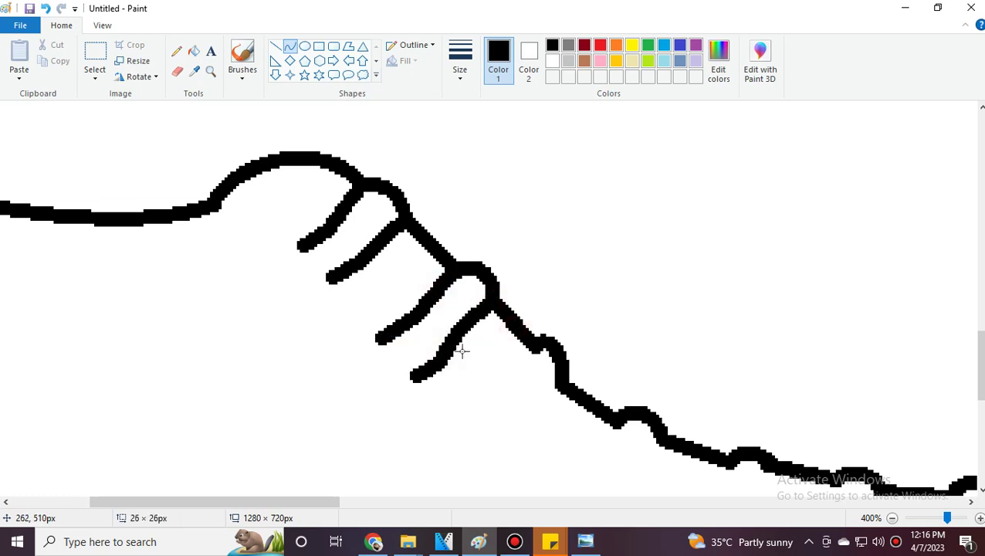
click(621, 367)
Draw two bent lace lines slanting down from the third bump's ends, the first about 23 × 23 px.
scroll(541, 334, down, 1)
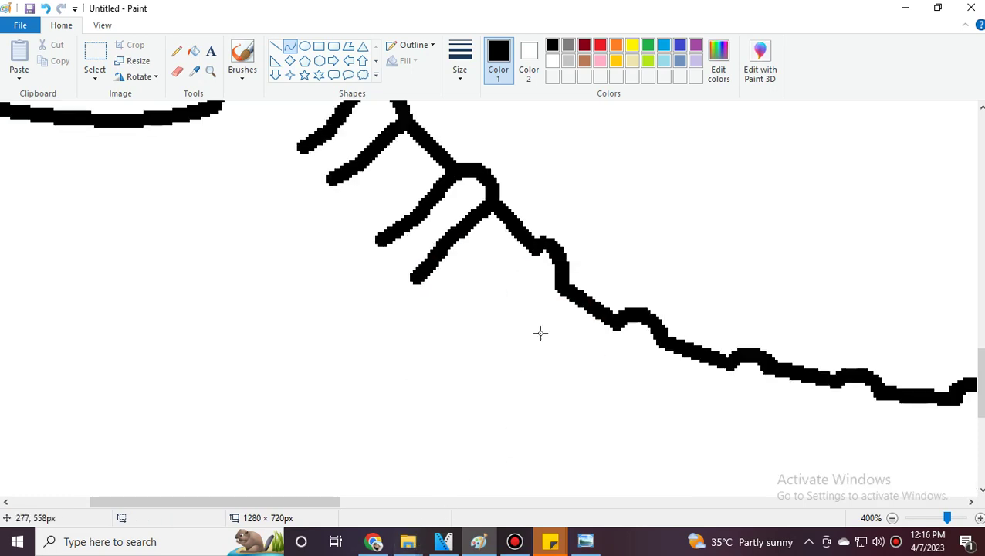
mouse_move(537, 244)
mouse_down()
mouse_move(470, 295)
mouse_move(474, 312)
mouse_move(507, 290)
mouse_up()
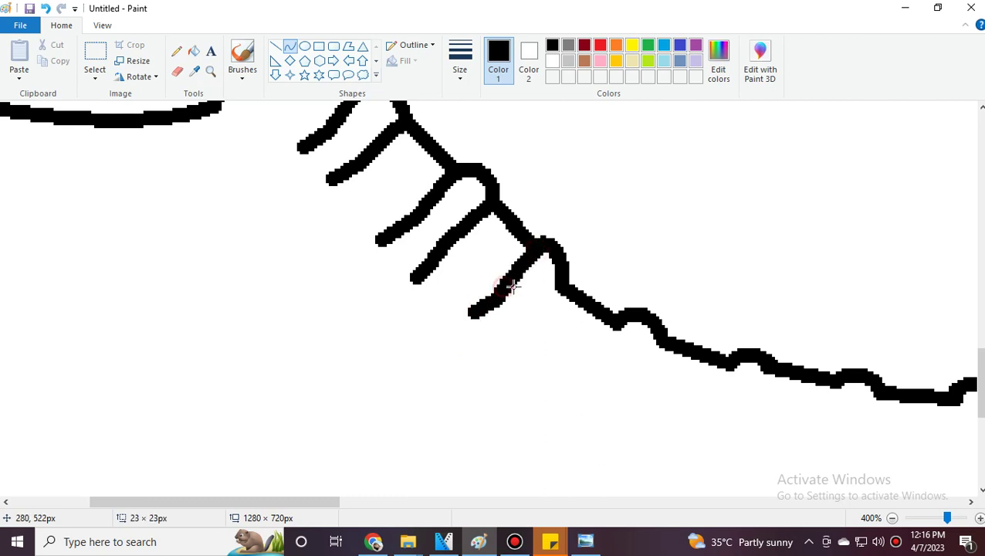
click(603, 300)
mouse_move(511, 343)
mouse_down()
mouse_move(561, 286)
mouse_move(531, 336)
mouse_move(544, 299)
mouse_up()
click(601, 320)
Examine the laces in the red sneaker reference image in Chrome, and return to Paint.
click(362, 542)
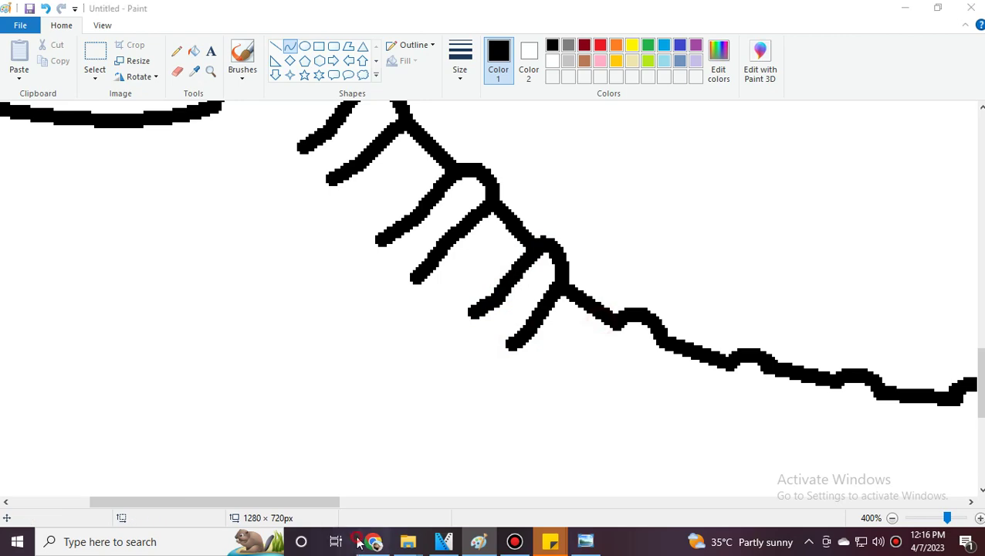
click(14, 9)
key(Left)
key(Left)
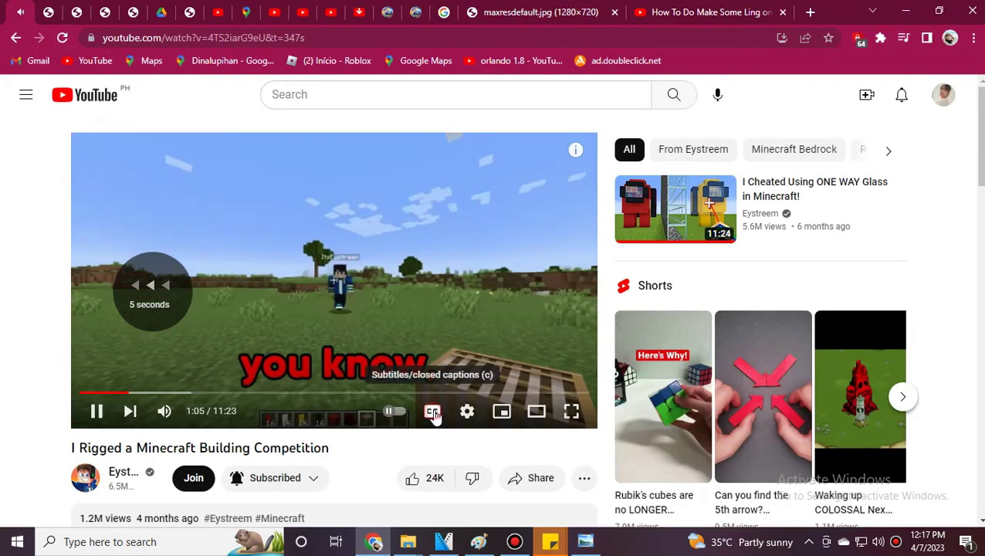
click(585, 542)
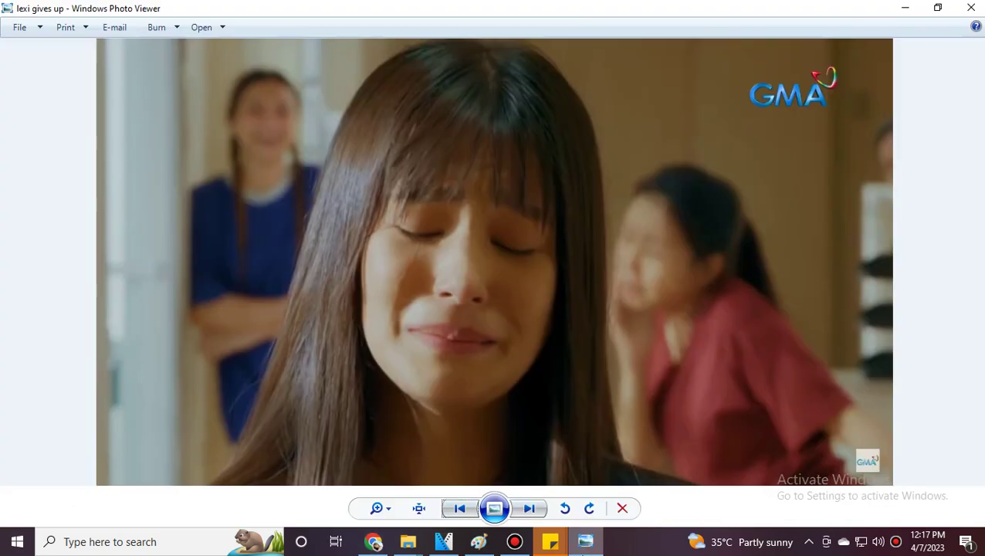
click(377, 539)
key(ctrl+shift+Tab)
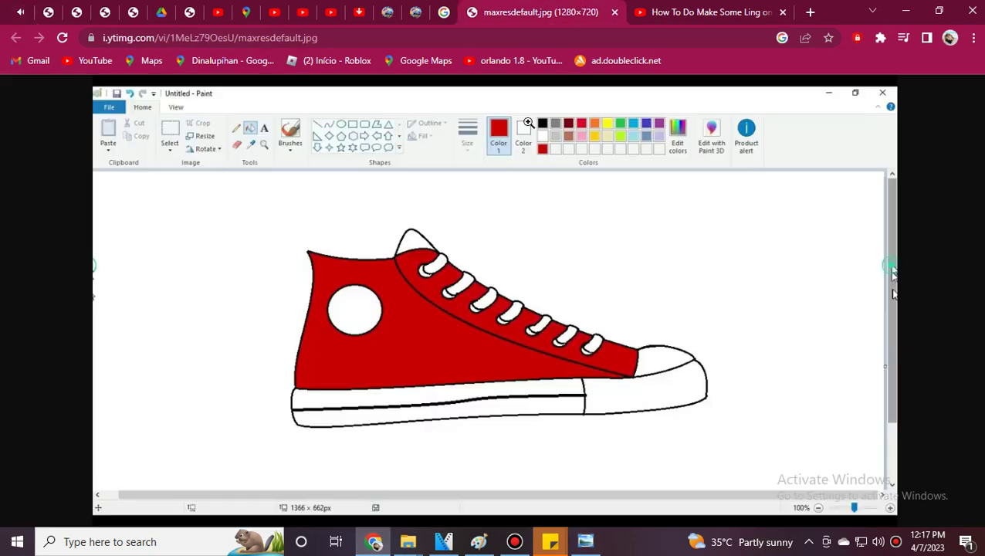
click(479, 541)
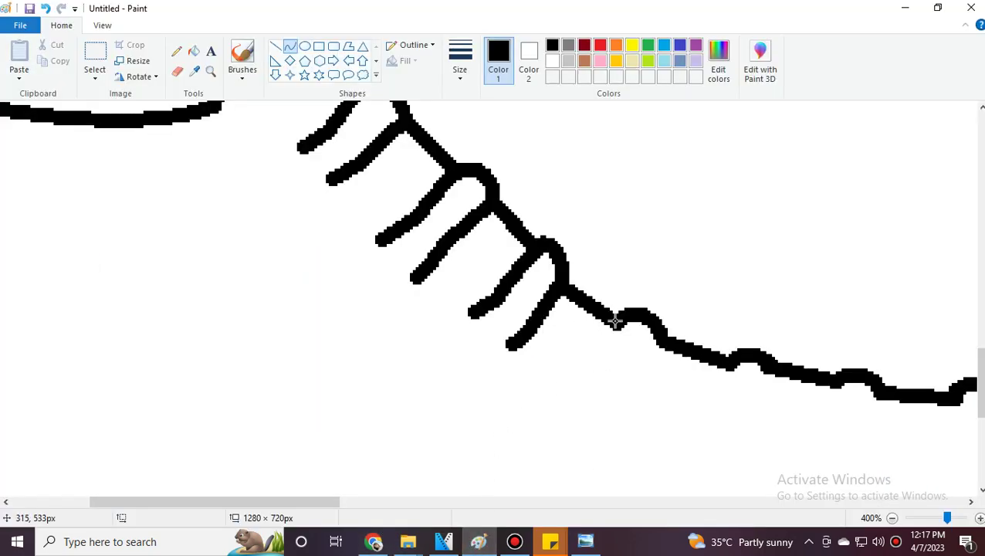
Draw two curved lace lines down from the fourth bump's ends, the first about 12 × 20 px.
drag(618, 324, 587, 380)
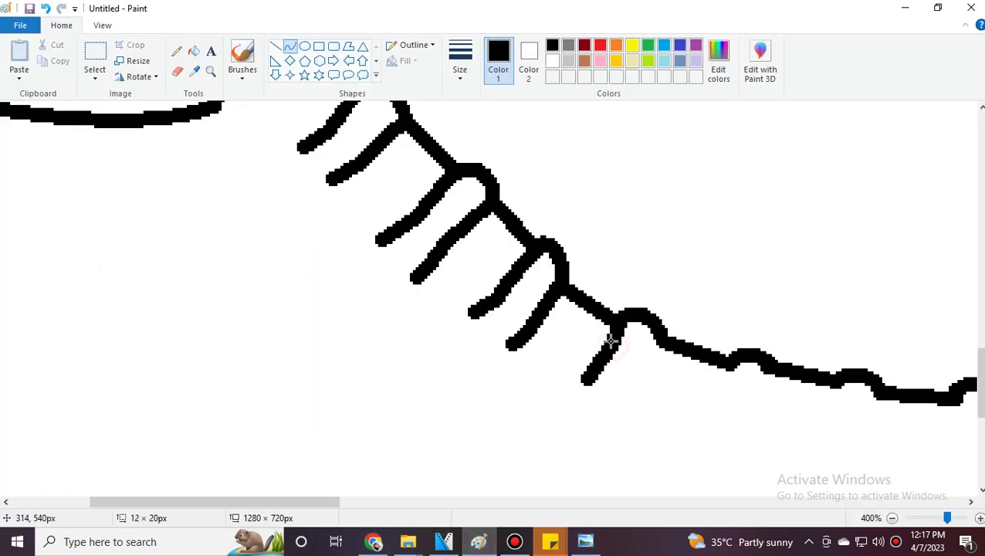
mouse_move(609, 336)
mouse_down()
mouse_move(612, 352)
mouse_move(603, 348)
mouse_move(633, 358)
mouse_move(616, 396)
mouse_move(647, 367)
mouse_up()
click(649, 370)
click(696, 368)
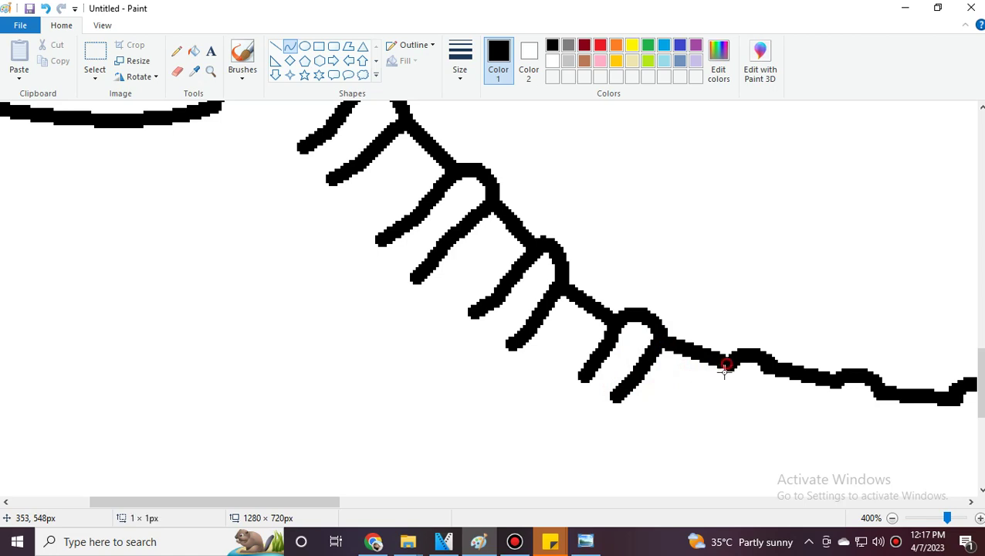
Draw two curved lace lines slanting down from both ends of the fifth lace bump.
drag(724, 363, 689, 425)
click(744, 388)
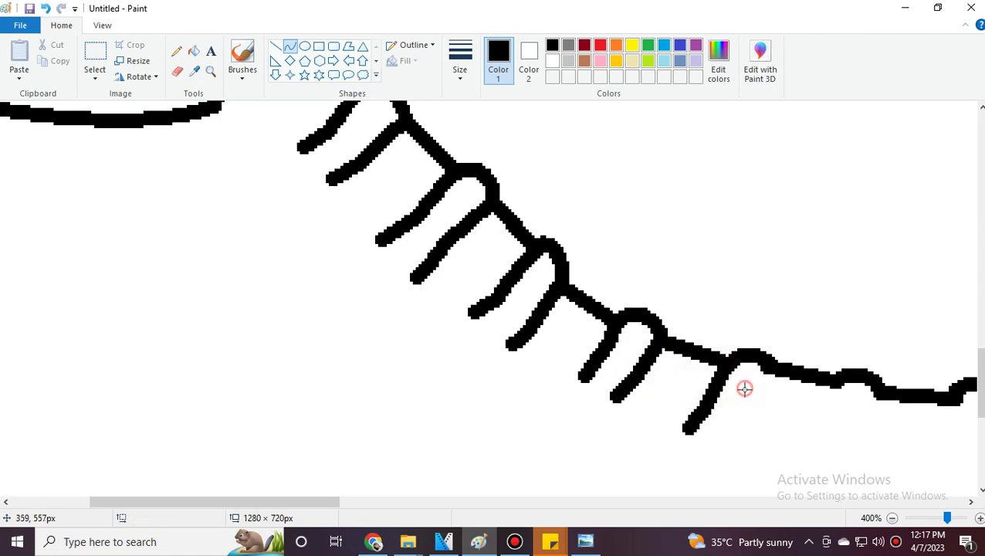
scroll(734, 377, down, 2)
drag(768, 269, 733, 338)
Check the sneaker reference in Chrome, and draw two curved lace lines down from the sixth bump's ends in Paint.
click(376, 543)
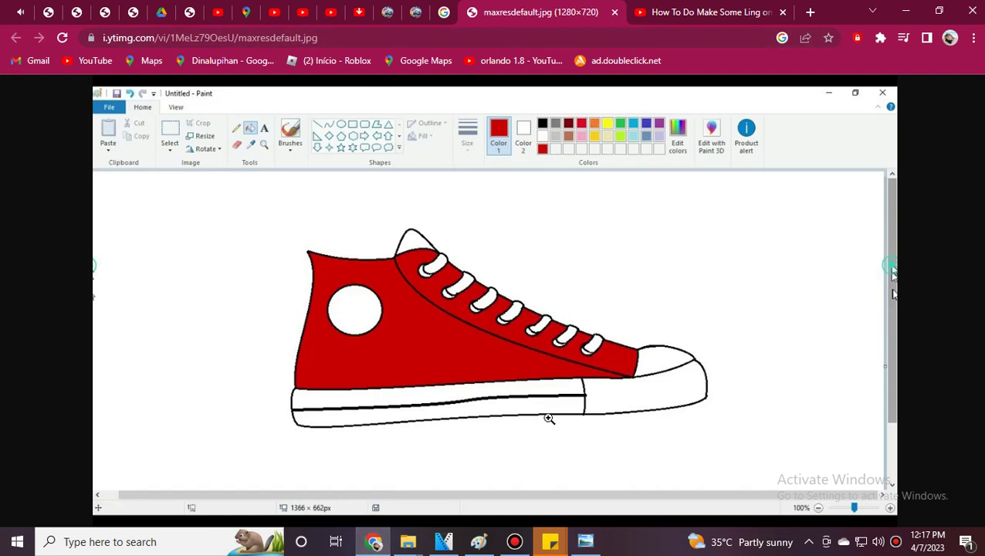
click(478, 541)
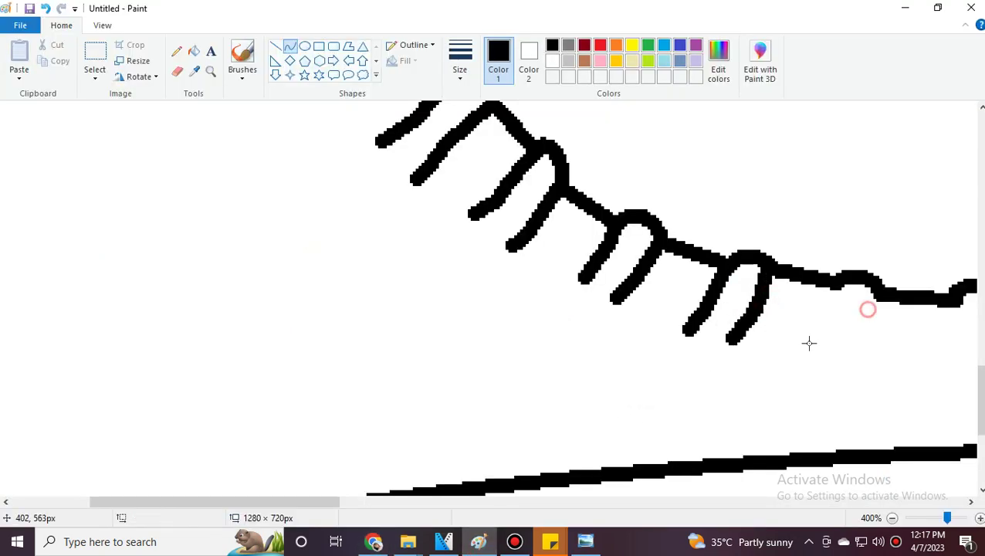
drag(260, 504, 313, 505)
drag(633, 290, 617, 347)
click(640, 302)
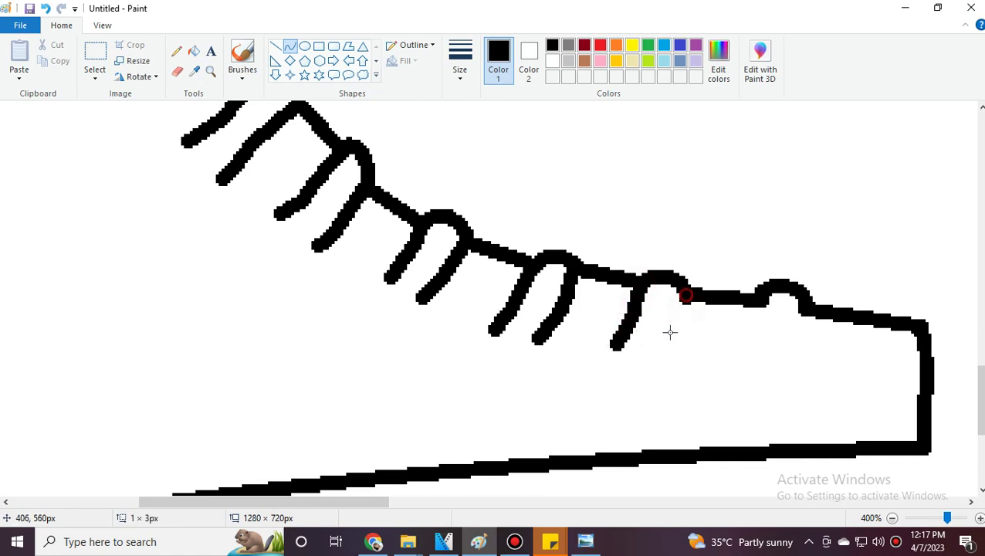
drag(670, 332, 660, 354)
click(667, 329)
click(681, 316)
Draw two curved lace lines down from the seventh bump's ends, the second about 8 × 21 px, and zoom out to 300%.
click(785, 317)
mouse_move(761, 301)
mouse_down()
mouse_move(744, 370)
mouse_move(772, 316)
mouse_move(784, 370)
mouse_up()
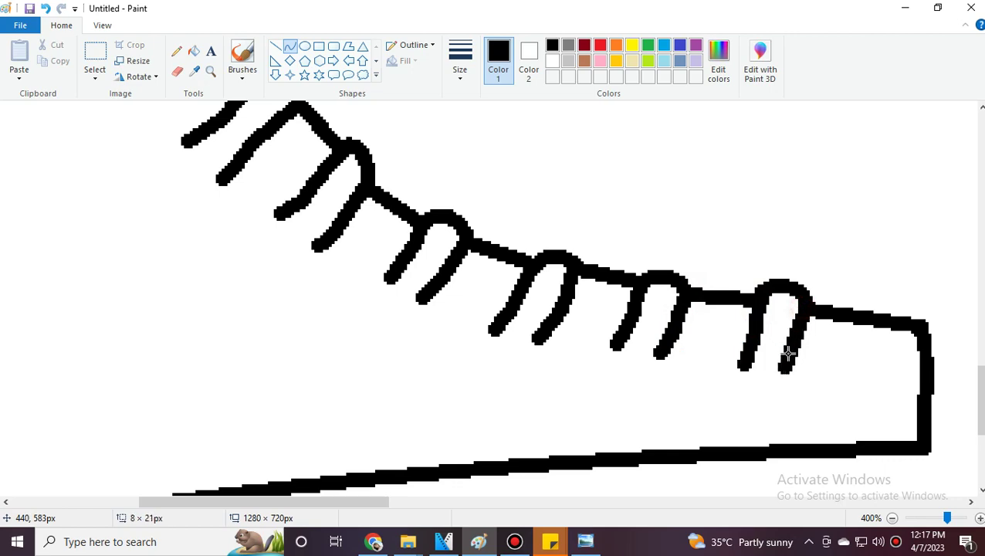
click(794, 343)
click(801, 328)
click(840, 308)
click(925, 517)
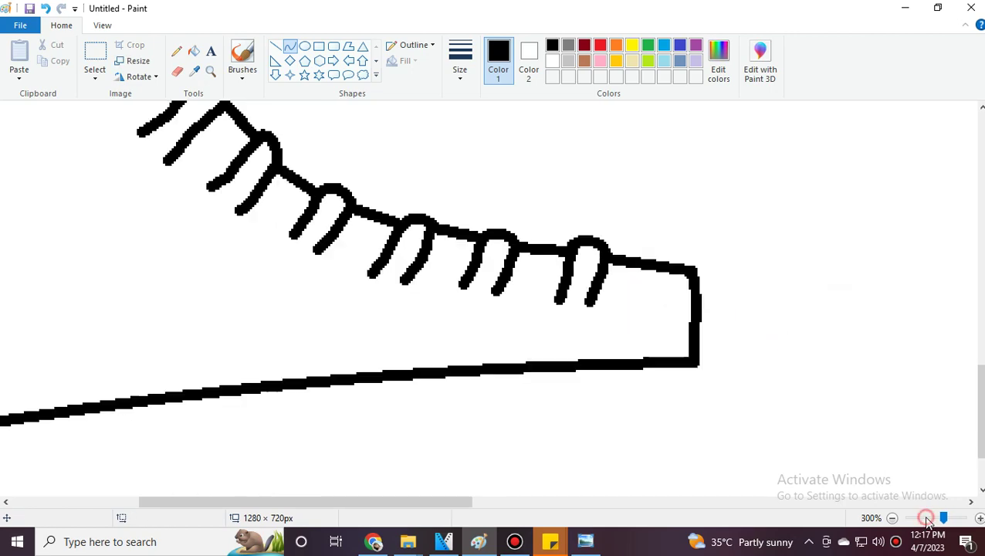
Zoom out to 200%, check the sneaker reference in Chrome, and draw a circle on the ankle area of the shoe in Paint.
click(925, 517)
drag(307, 505, 273, 506)
scroll(210, 417, up, 2)
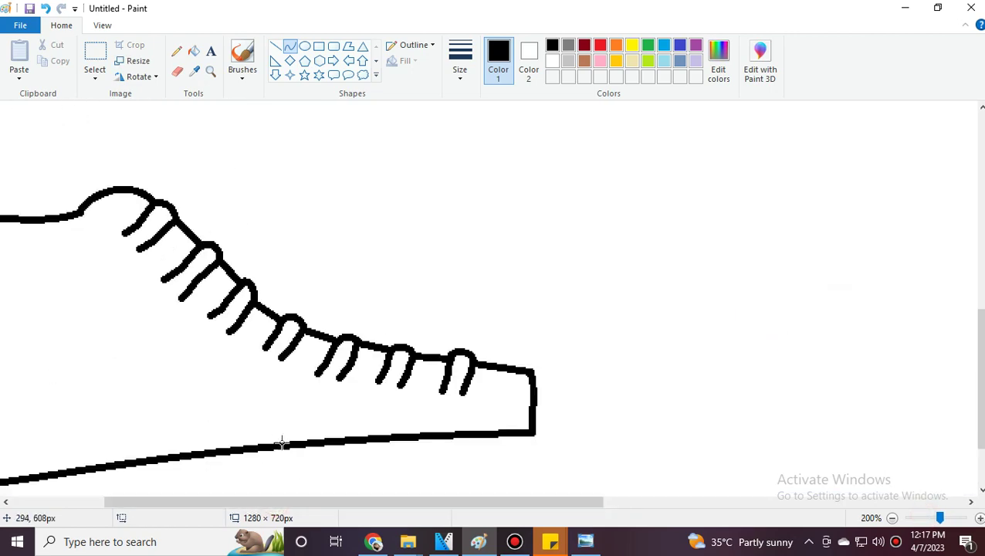
click(375, 541)
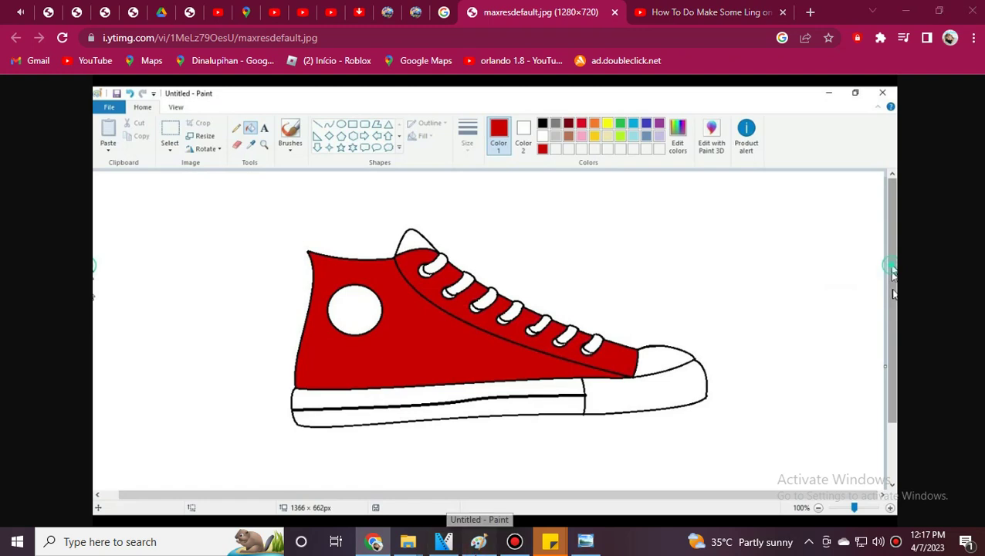
click(478, 542)
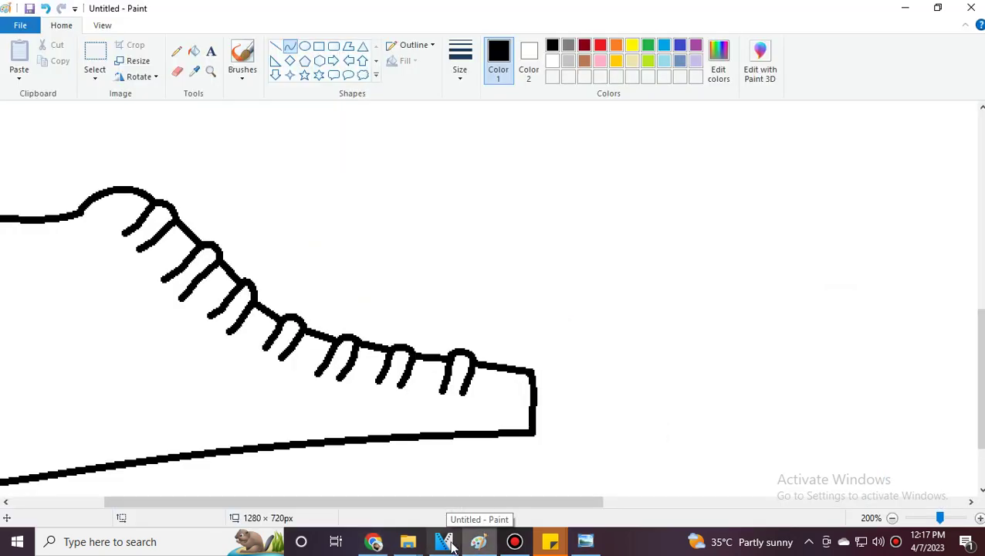
drag(383, 510, 297, 510)
click(305, 49)
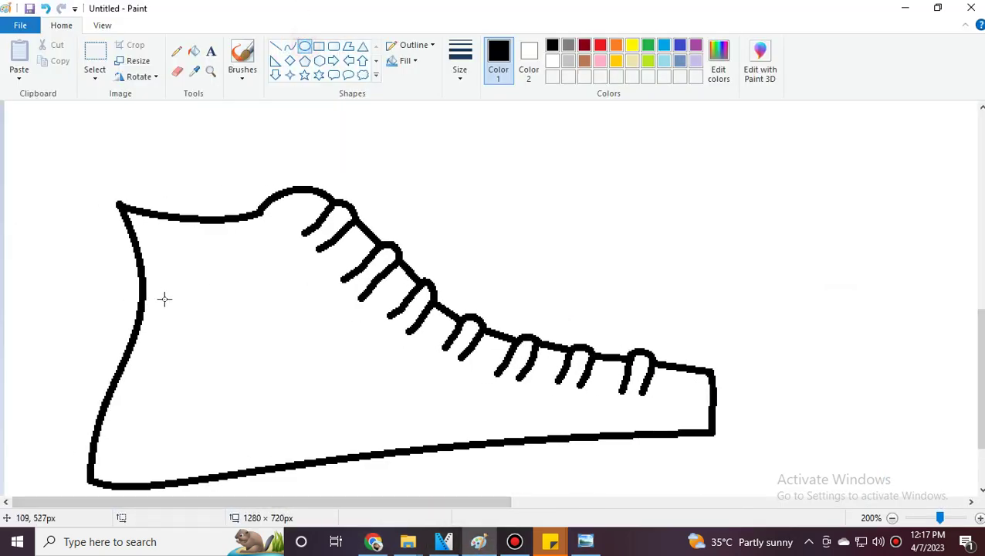
drag(166, 287, 273, 391)
click(378, 365)
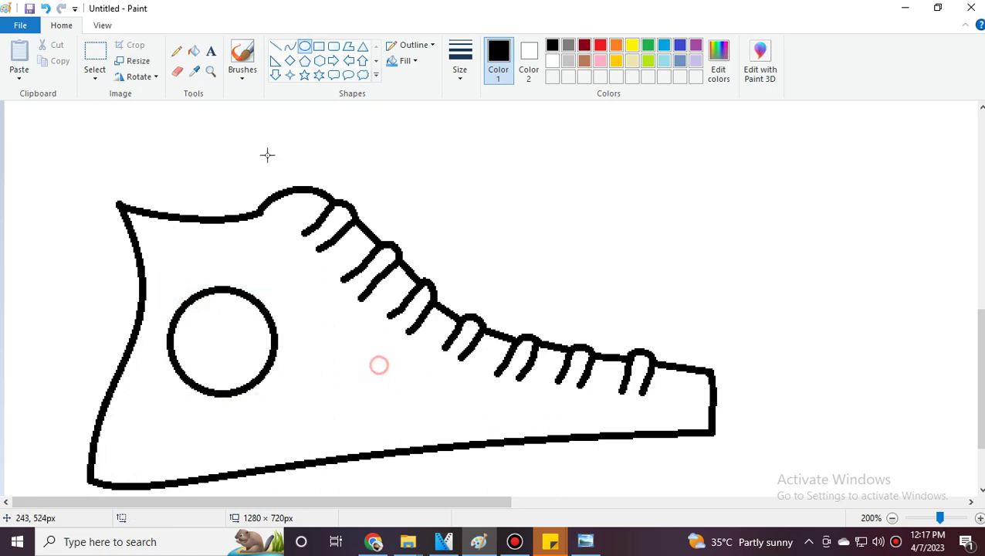
Recolor the shoe outline, laces and ankle circle dark gray, and fill the shoe body with black.
click(194, 52)
click(570, 51)
click(316, 188)
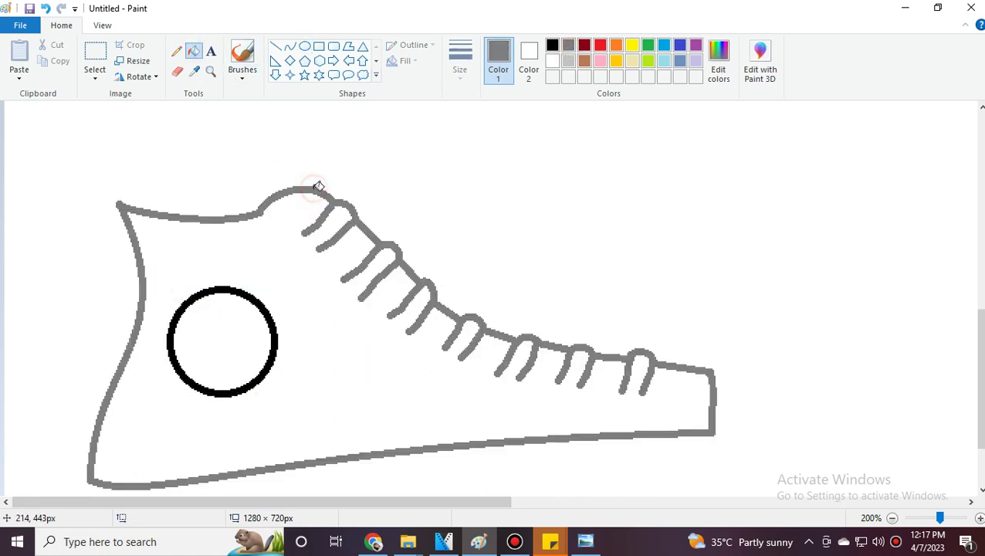
click(255, 301)
click(552, 45)
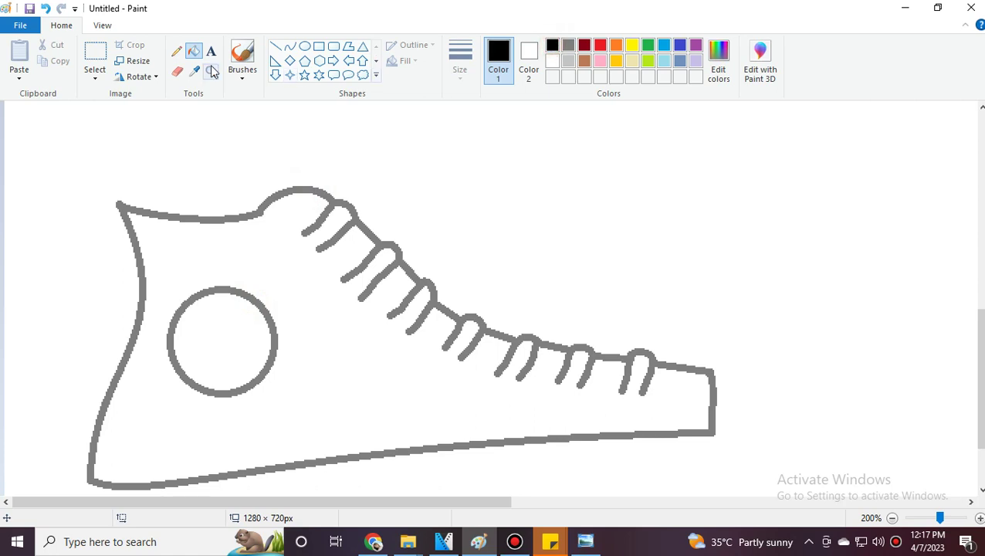
click(259, 257)
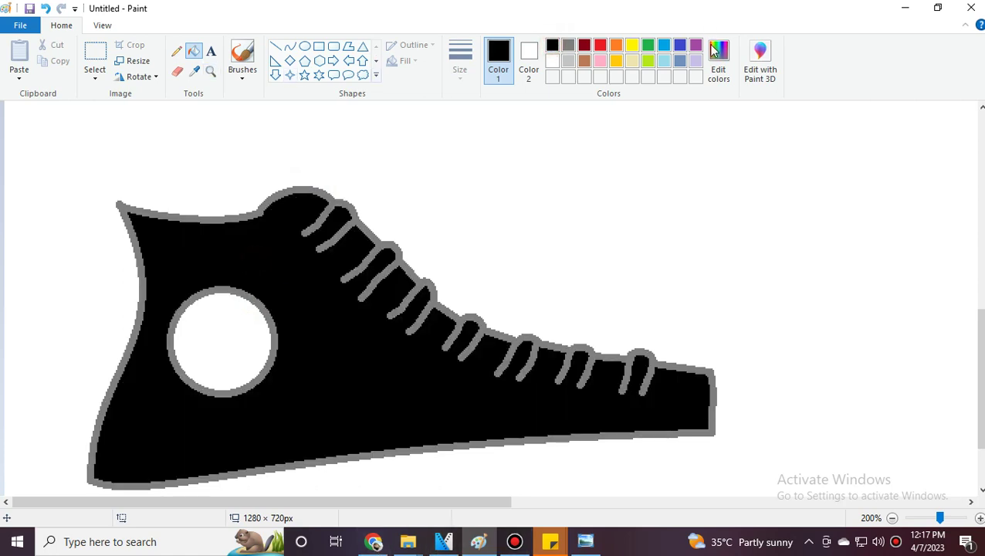
Try light gray on the shoe outline and laces, and undo the fill.
click(568, 61)
click(301, 187)
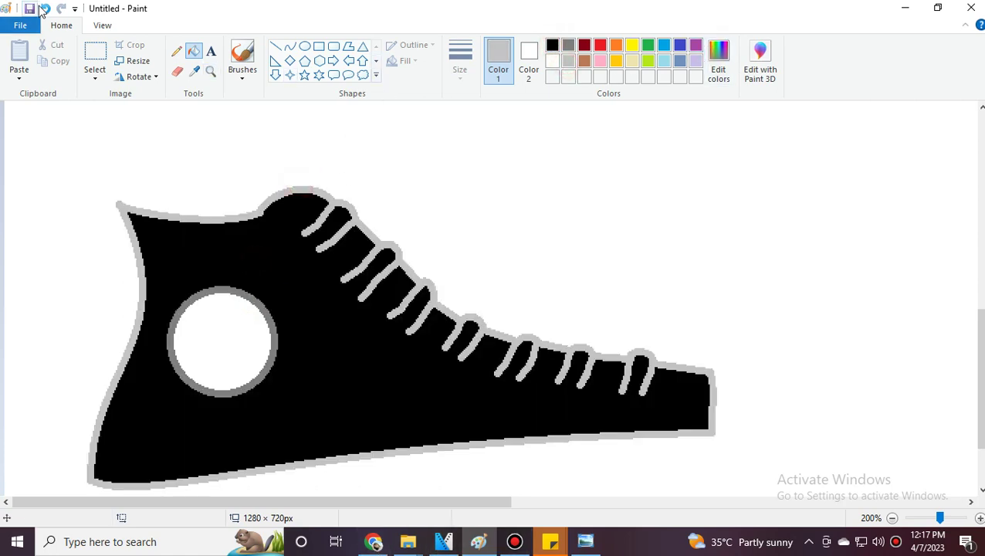
click(44, 9)
Check the sneaker reference, zoom in to 300%, and close the first lace's lower end in Paint with a dark gray inner curve and outer loop.
click(373, 541)
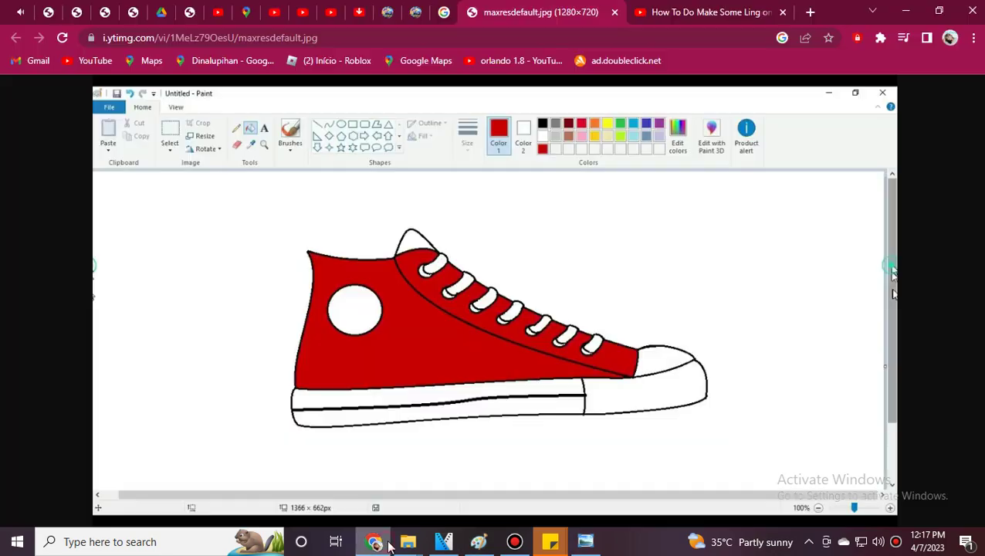
click(445, 542)
click(479, 541)
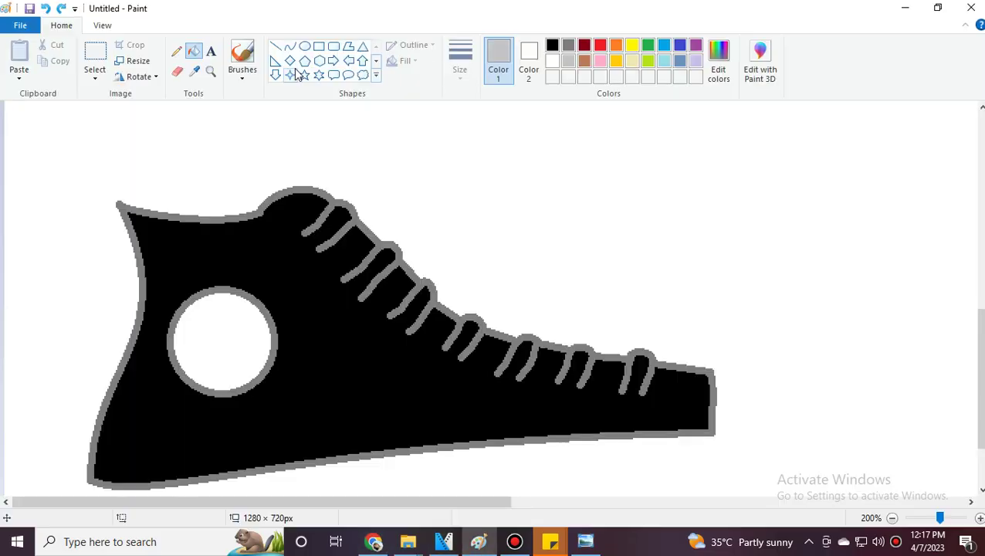
click(210, 70)
click(345, 272)
click(289, 47)
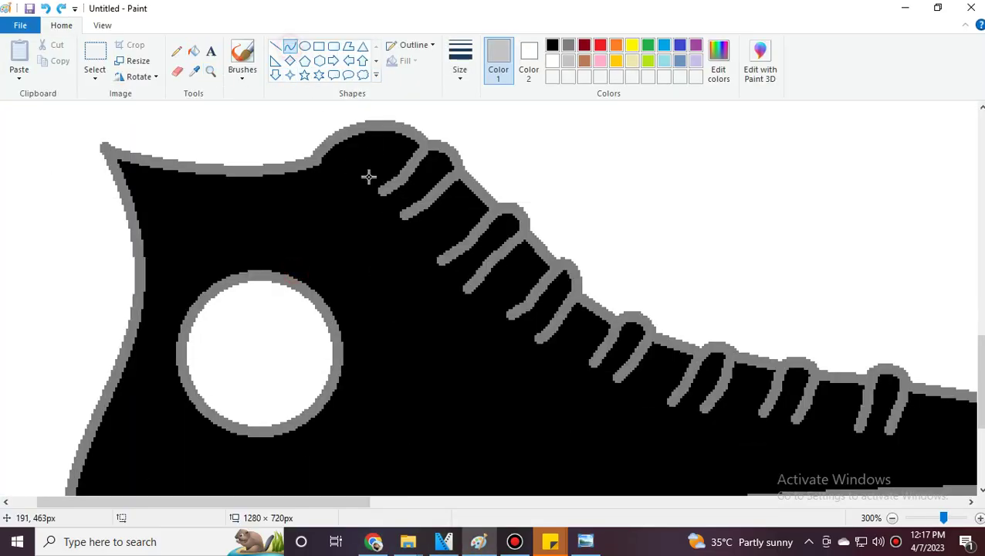
click(374, 541)
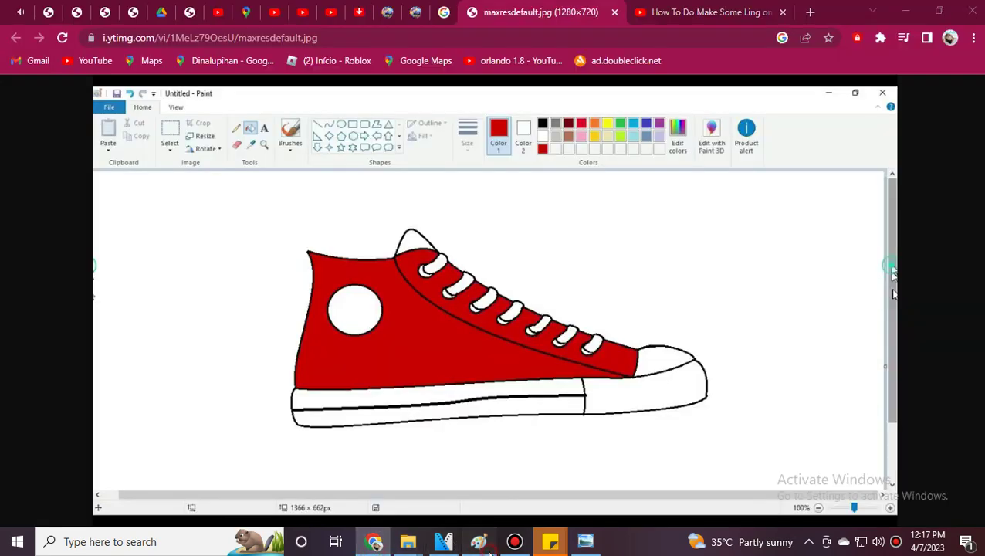
click(479, 541)
drag(382, 189, 404, 215)
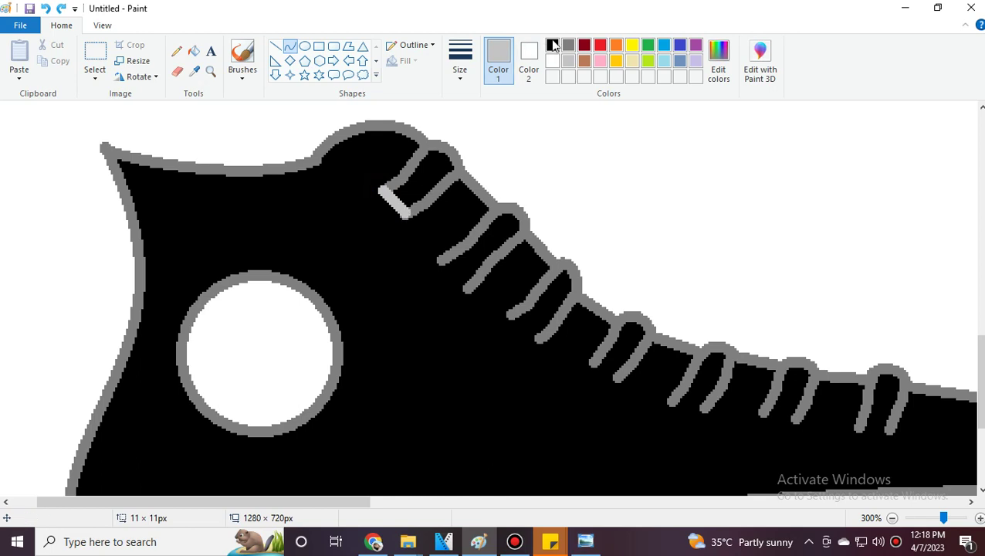
click(569, 47)
drag(399, 190, 396, 323)
click(391, 207)
Close the second lace's lower end with a dark gray curve, and undo the attempted outer loop.
click(569, 227)
click(46, 9)
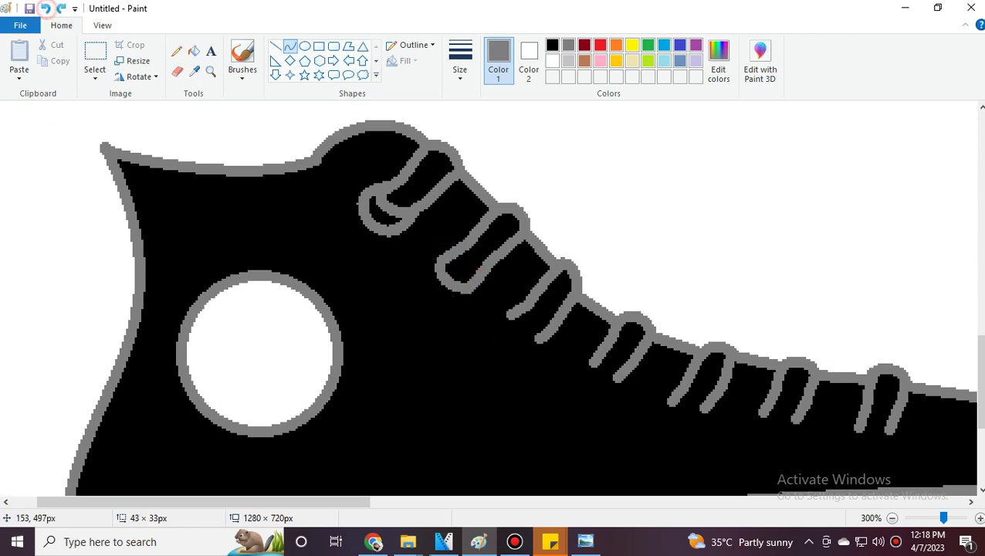
click(378, 545)
click(2, 7)
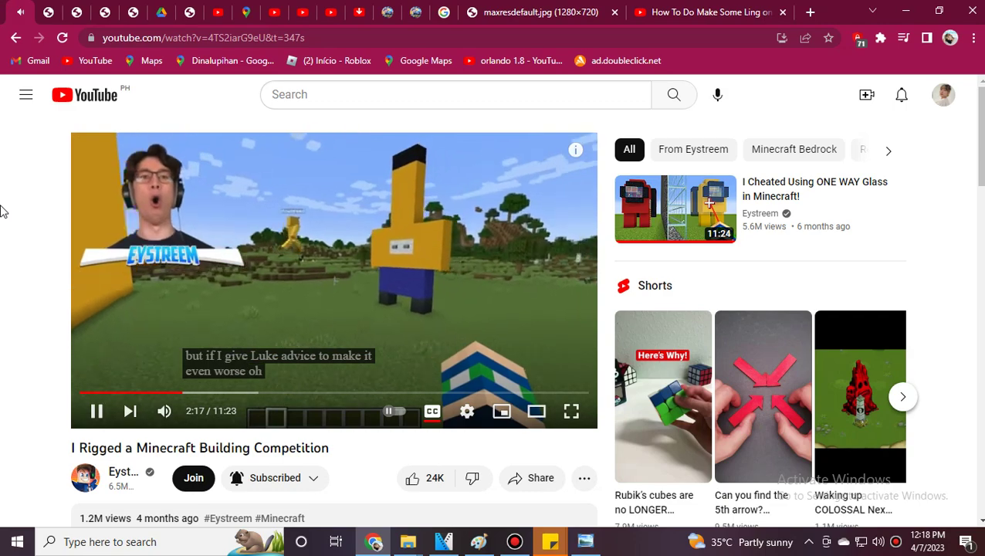
click(105, 14)
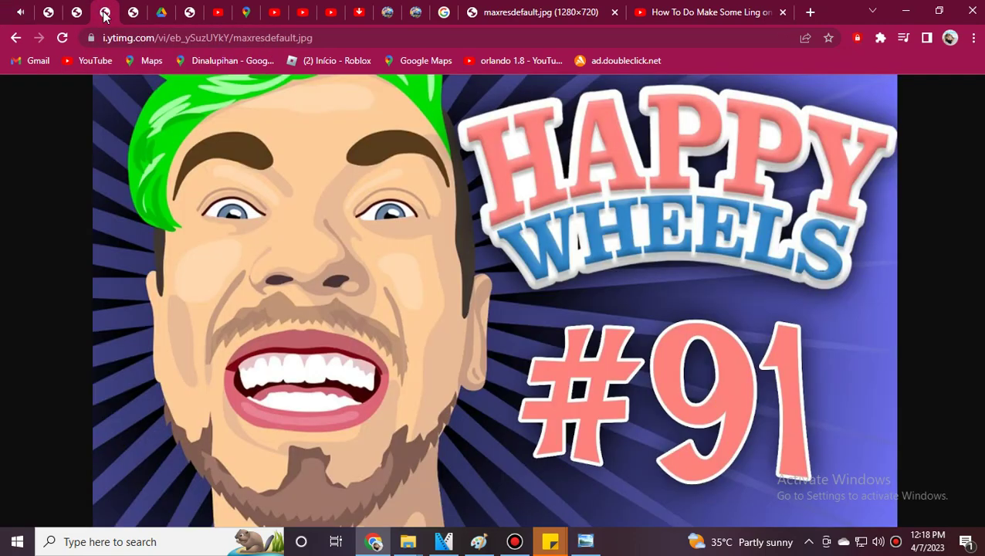
click(20, 12)
click(480, 542)
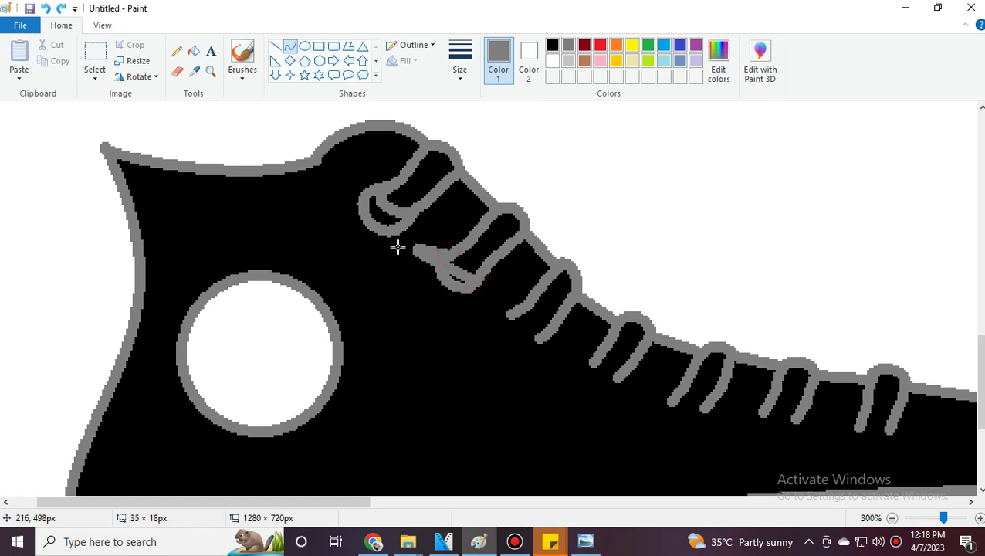
Try to curve an outer loop around the second lace's lower end, and undo the attempt.
drag(423, 301, 440, 311)
click(46, 10)
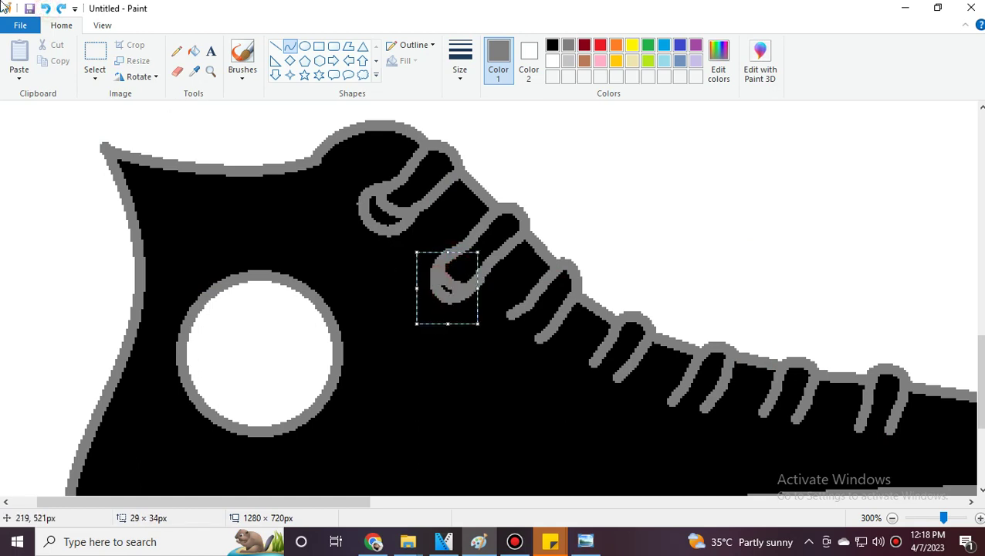
click(45, 9)
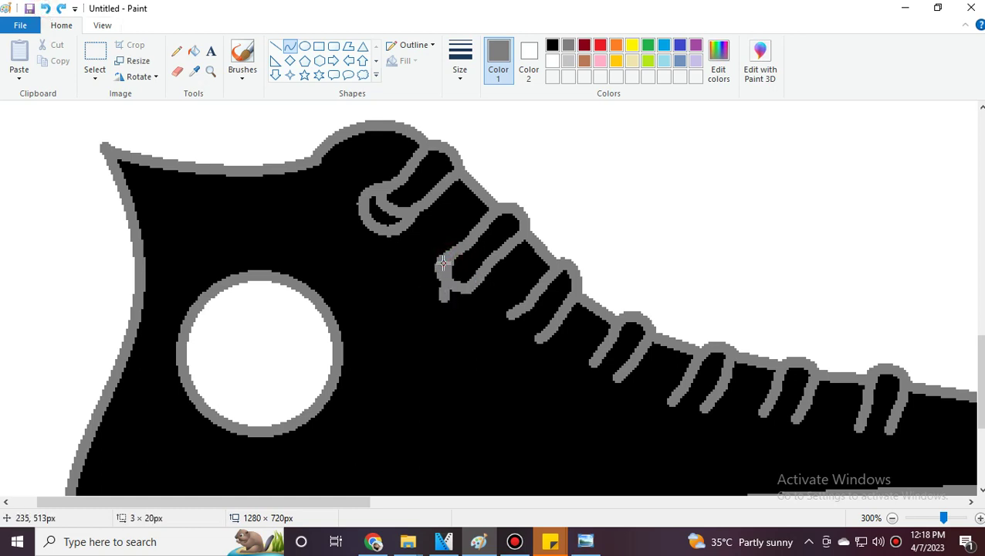
Draw an outer loop around the second lace's lower end from two joined gray curves.
drag(442, 263, 431, 304)
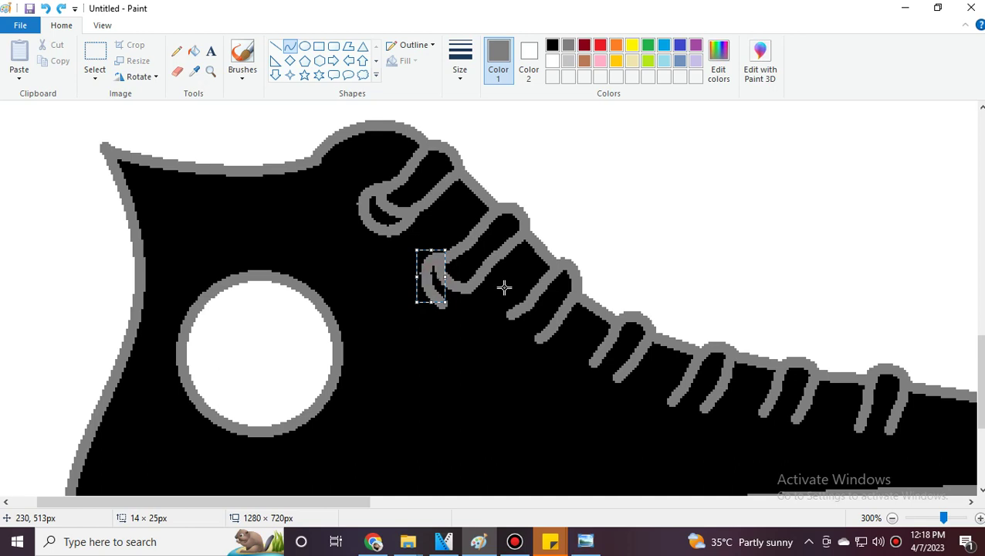
click(442, 304)
drag(446, 302, 488, 311)
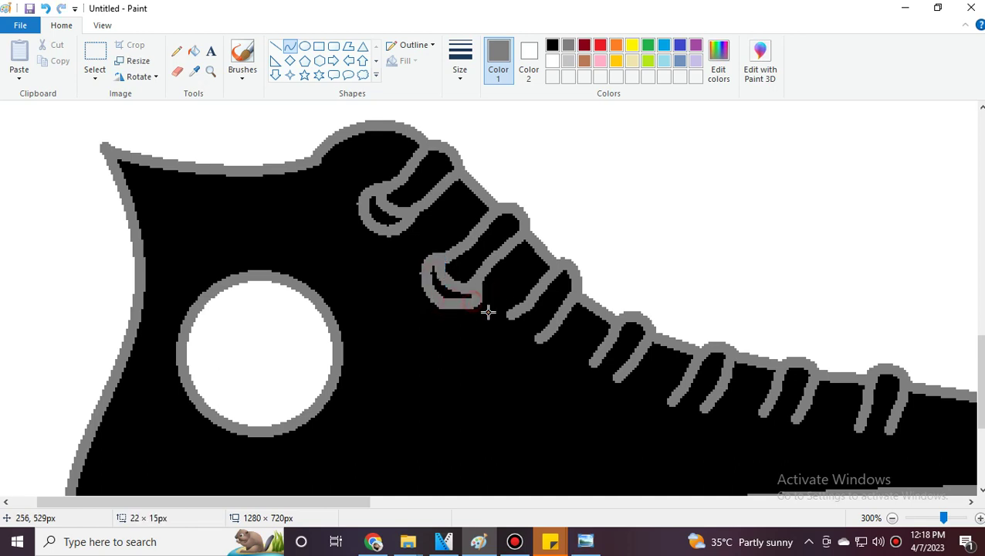
Close the third lace's lower end with a gray curve, and draw an outer loop around it.
scroll(505, 178, down, 3)
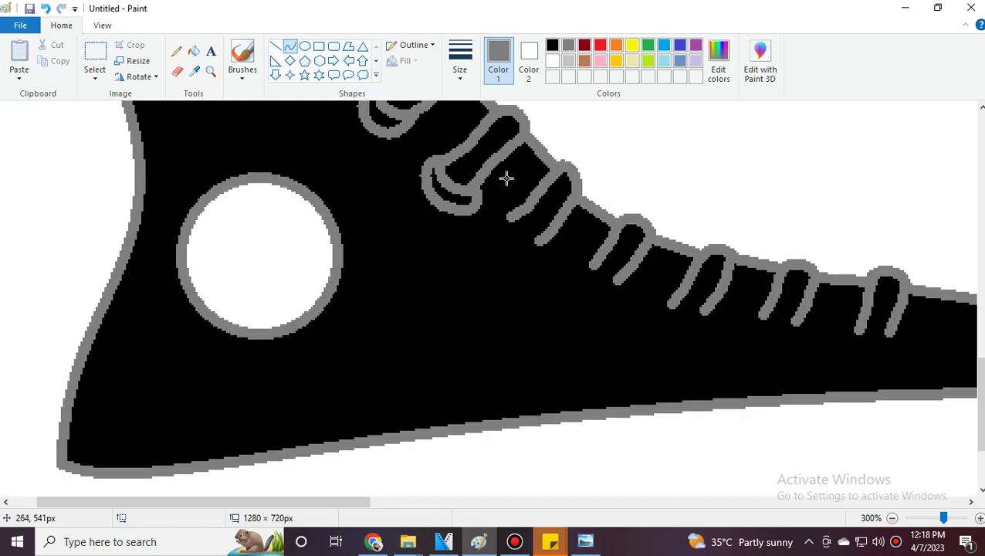
mouse_move(510, 216)
mouse_down()
mouse_move(546, 241)
mouse_move(554, 232)
mouse_up()
click(508, 221)
click(510, 235)
click(568, 238)
click(533, 227)
drag(485, 232, 513, 274)
click(672, 277)
Close the fourth lace's lower end with a curve about 11 × 8 px, and draw an outer loop beneath it.
scroll(676, 303, up, 3)
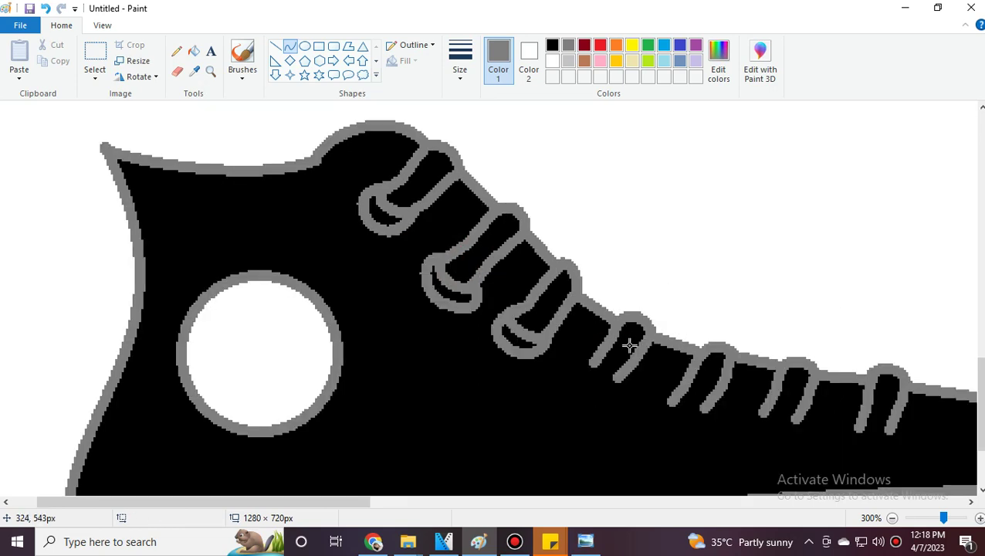
scroll(630, 345, down, 3)
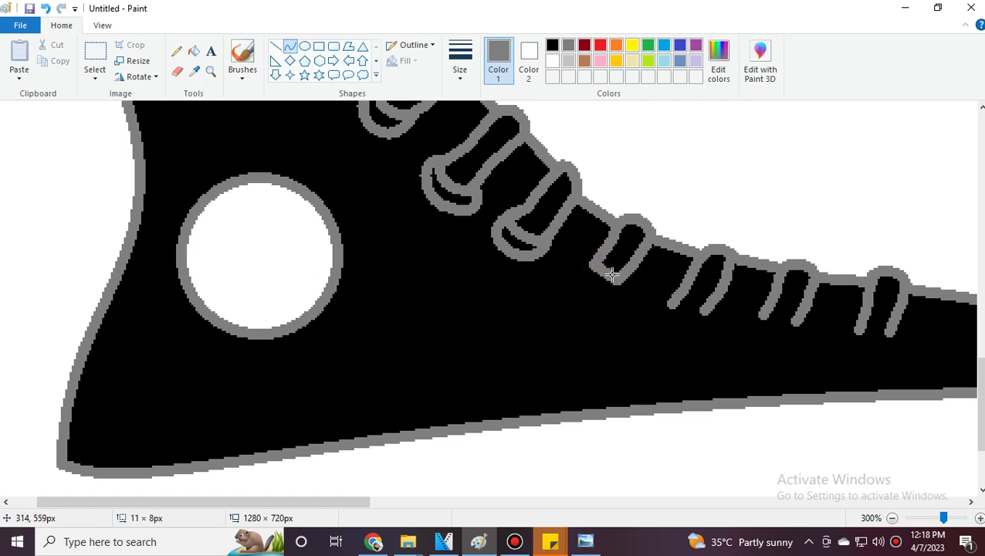
drag(611, 274, 588, 276)
click(670, 288)
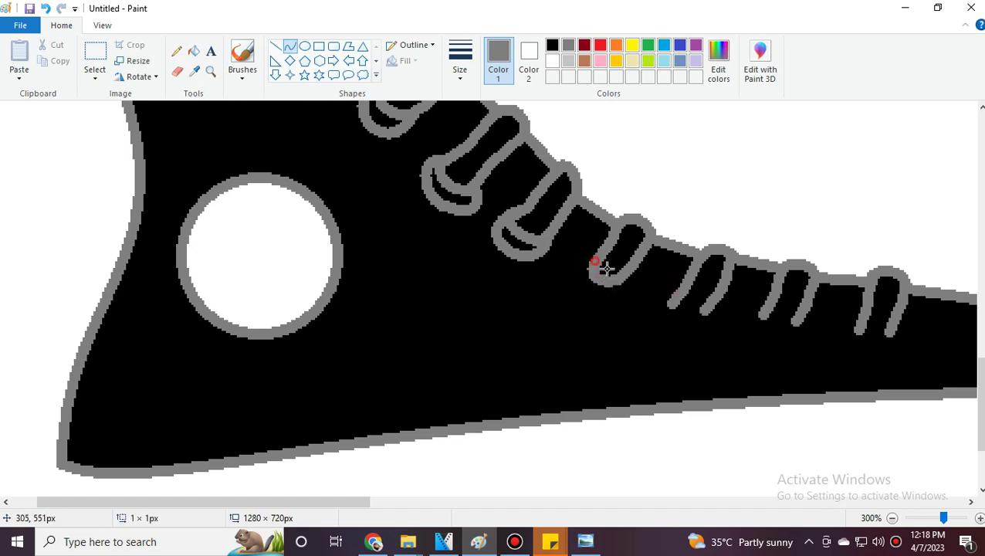
drag(585, 268, 531, 270)
drag(600, 286, 627, 327)
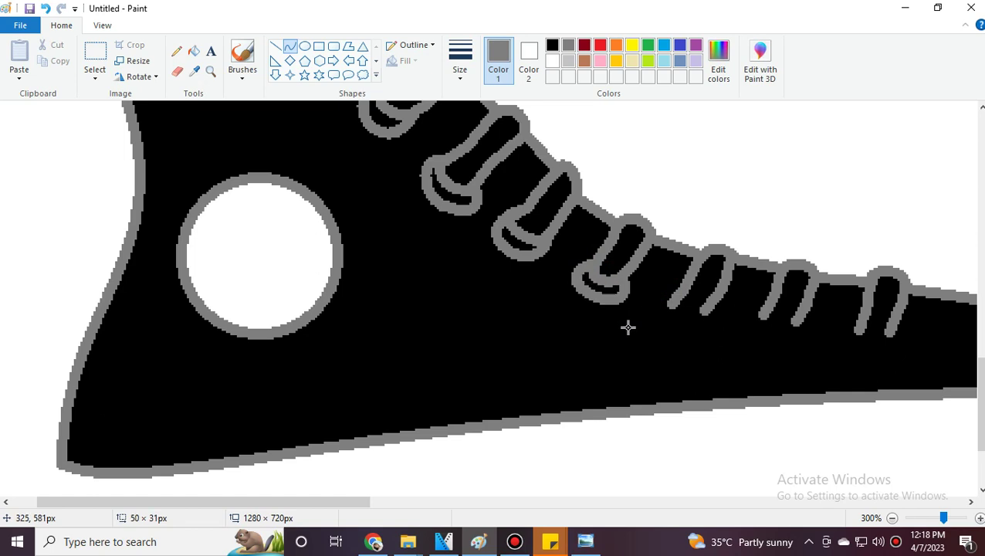
click(696, 281)
Close the fifth lace's lower end with a curve about 15 × 2 px, and draw an outer loop beneath it.
scroll(518, 363, up, 3)
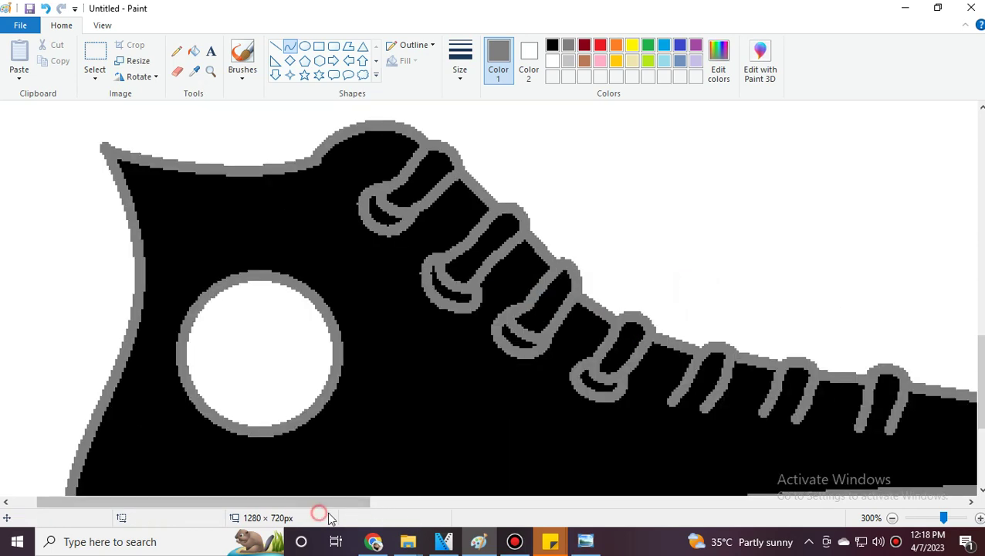
drag(319, 503, 368, 503)
scroll(540, 290, down, 3)
drag(523, 303, 555, 305)
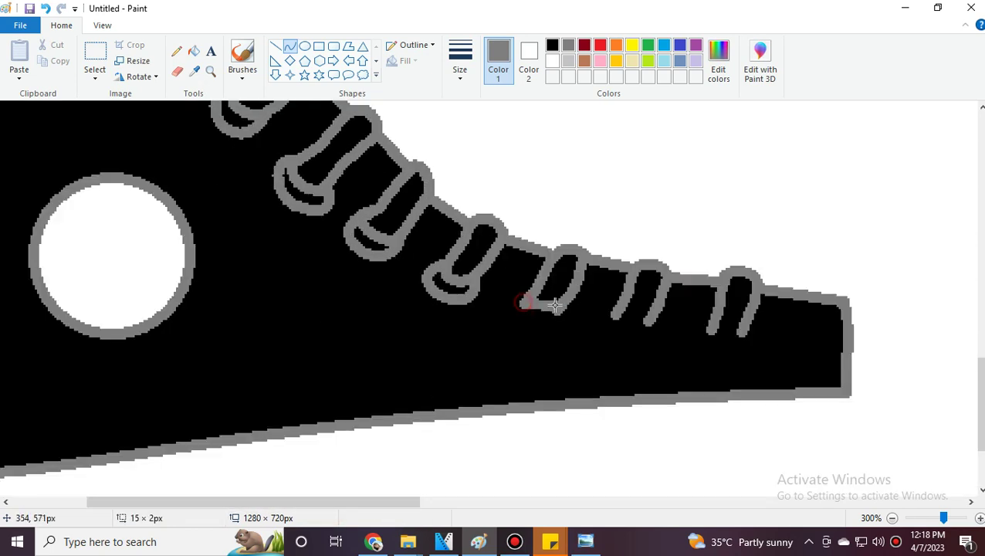
click(623, 318)
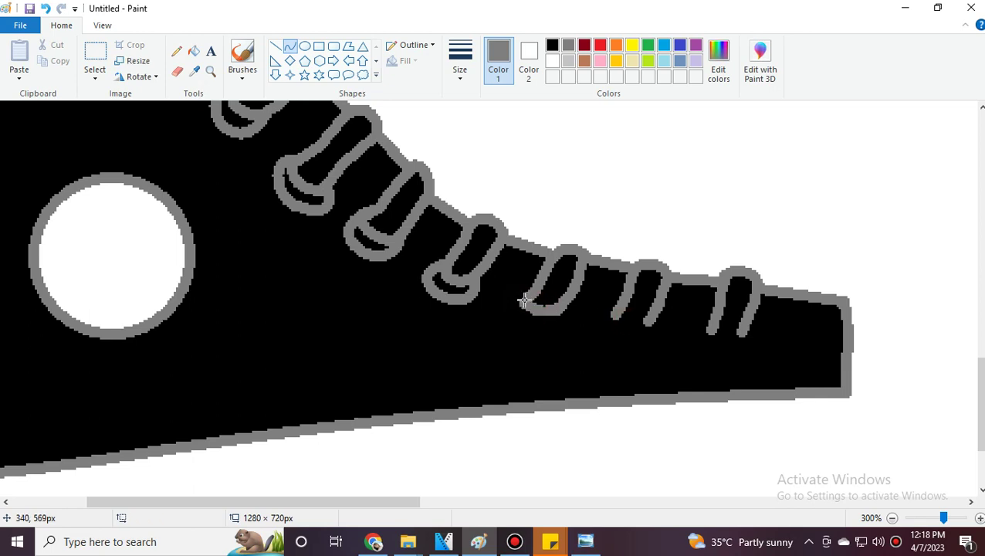
drag(553, 304, 571, 359)
click(670, 334)
Close the sixth lace's lower end with a gray curve, and add an outer loop beneath it.
drag(626, 317, 572, 324)
click(674, 326)
drag(600, 331, 653, 370)
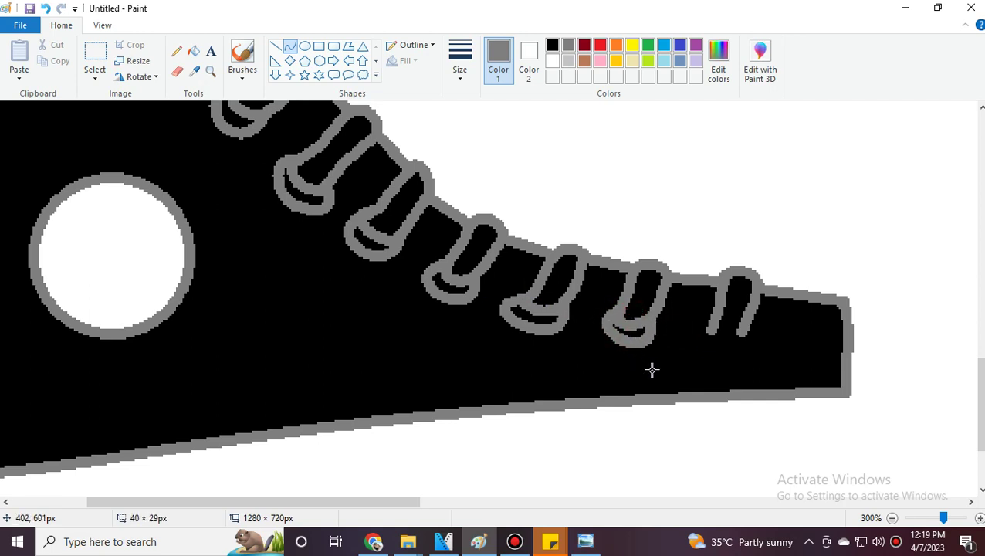
click(707, 367)
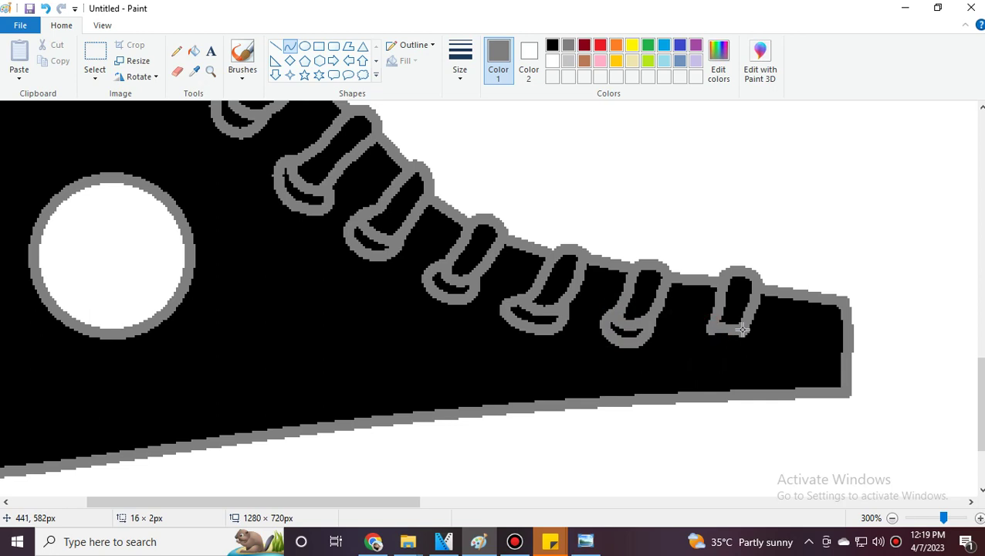
Try to close the seventh lace's lower end with a bent gray curve, and undo it.
drag(708, 332, 725, 343)
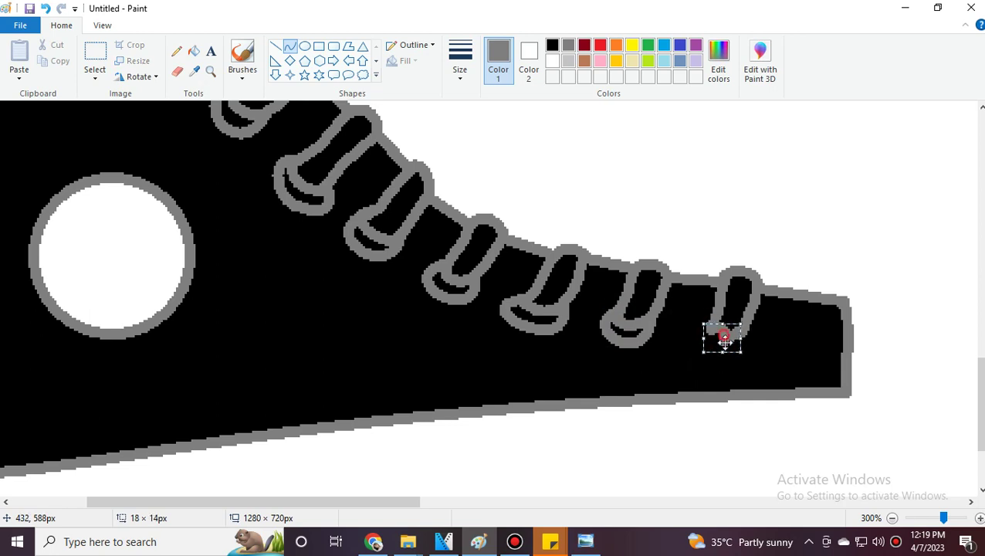
click(48, 9)
click(572, 539)
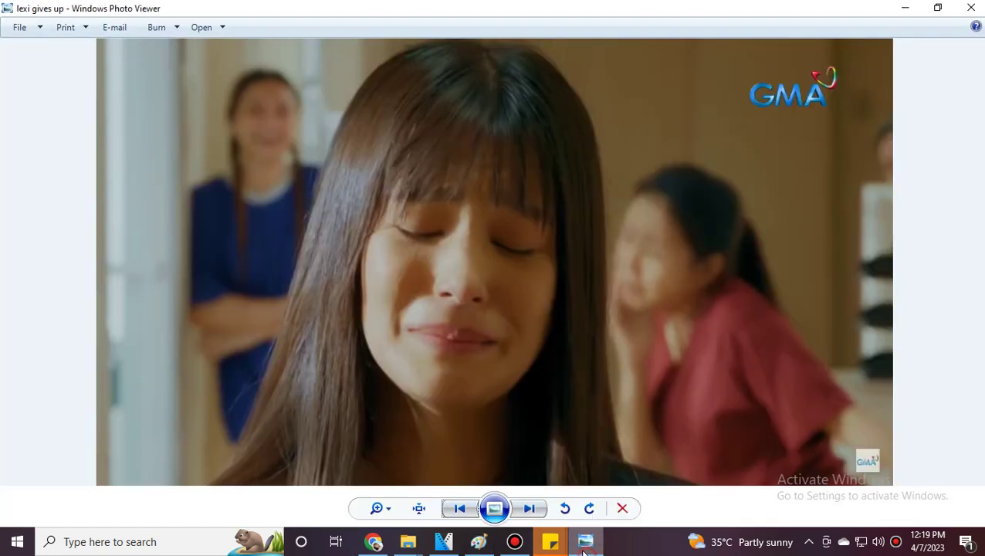
click(460, 509)
click(375, 542)
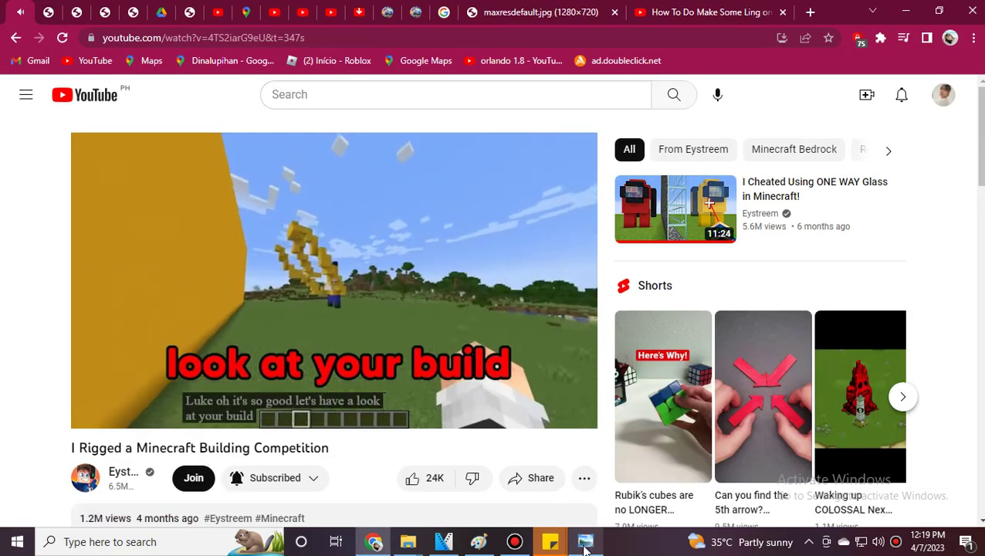
click(585, 543)
key(Right)
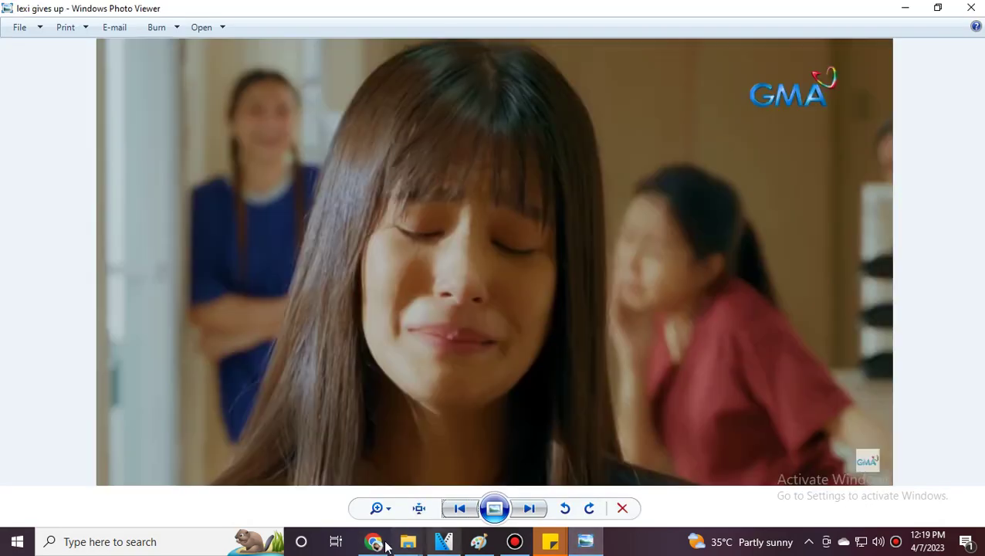
click(378, 543)
click(585, 543)
click(375, 542)
key(Left)
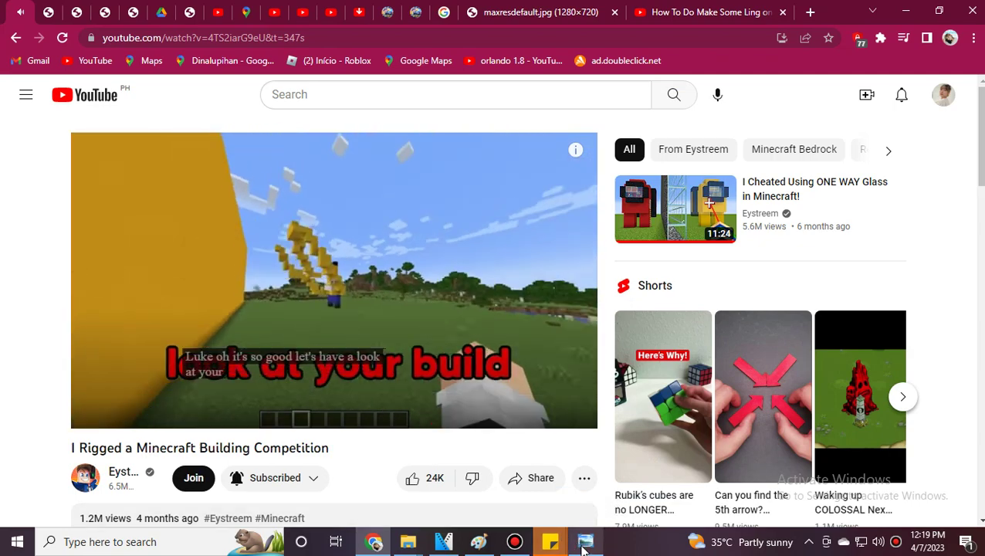
click(585, 543)
key(Right)
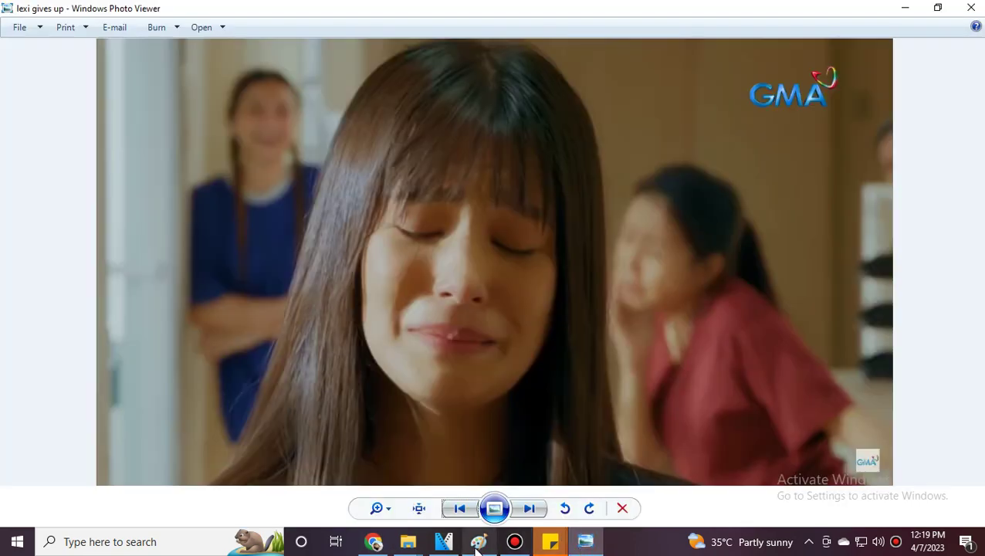
Close the seventh lace's lower end with a gray curve about 18 × 4 px, and draw an outer loop beneath it.
mouse_move(478, 547)
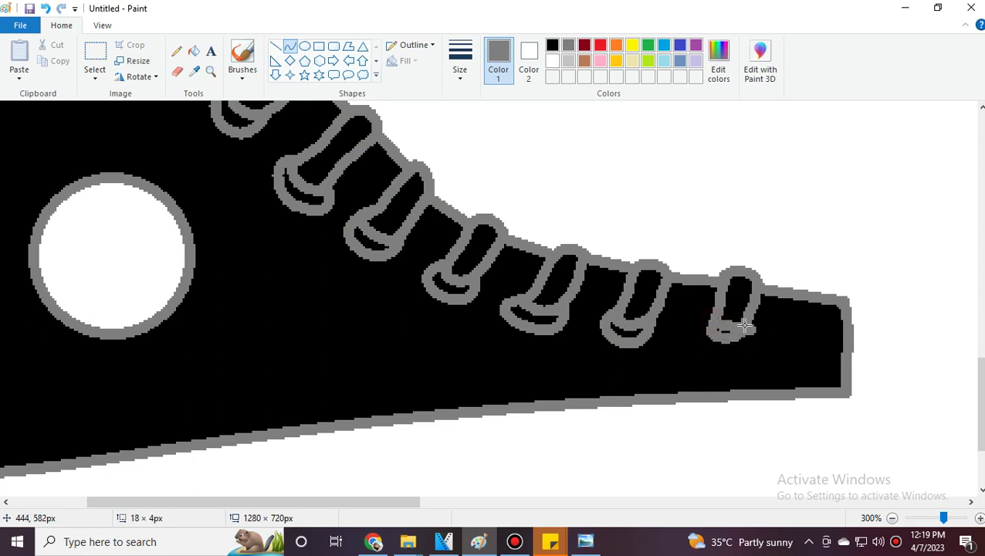
drag(745, 326, 746, 357)
click(791, 367)
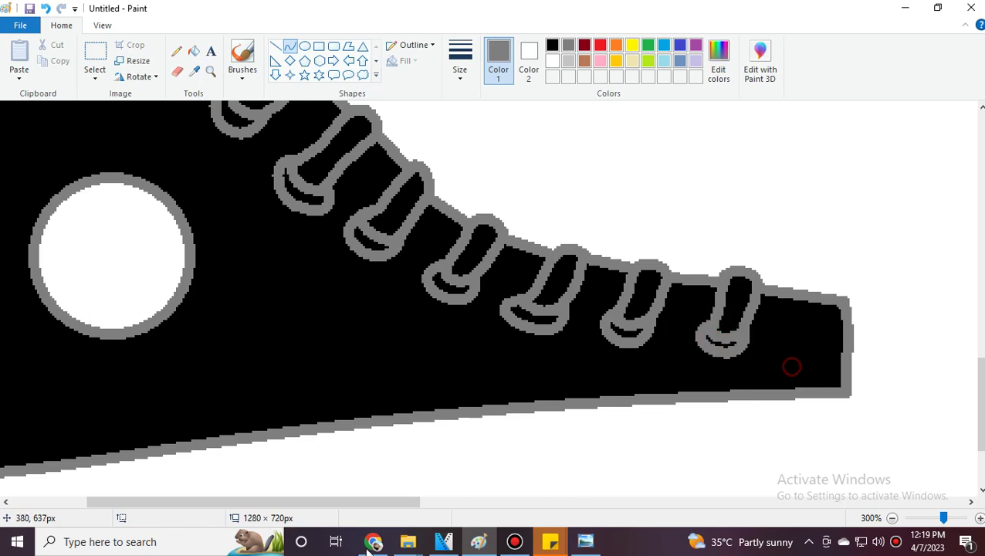
click(373, 541)
key(Left)
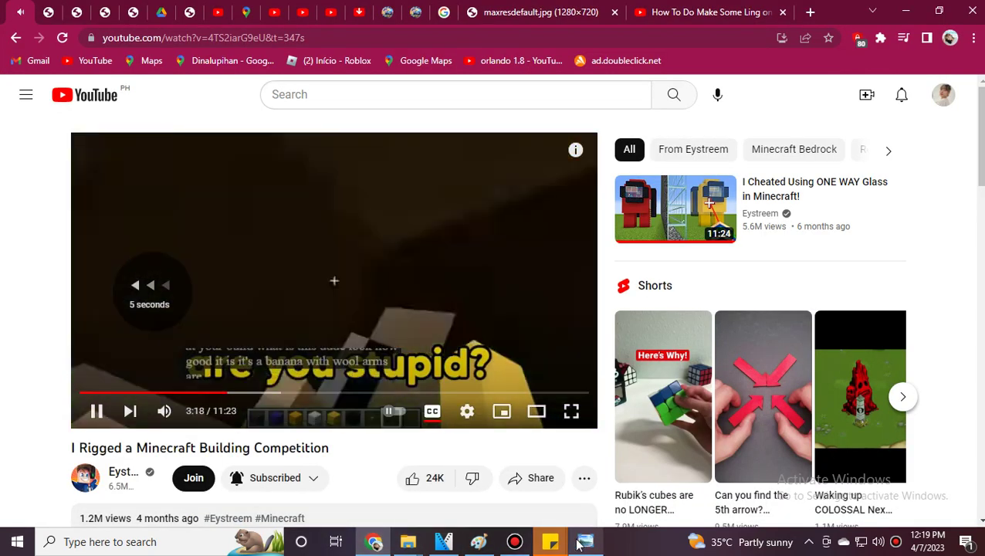
click(585, 542)
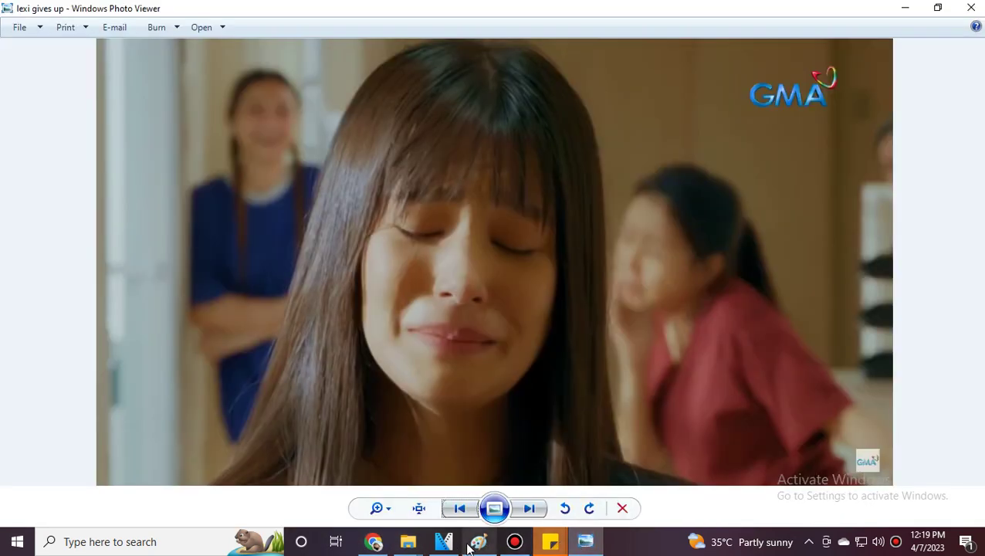
click(469, 542)
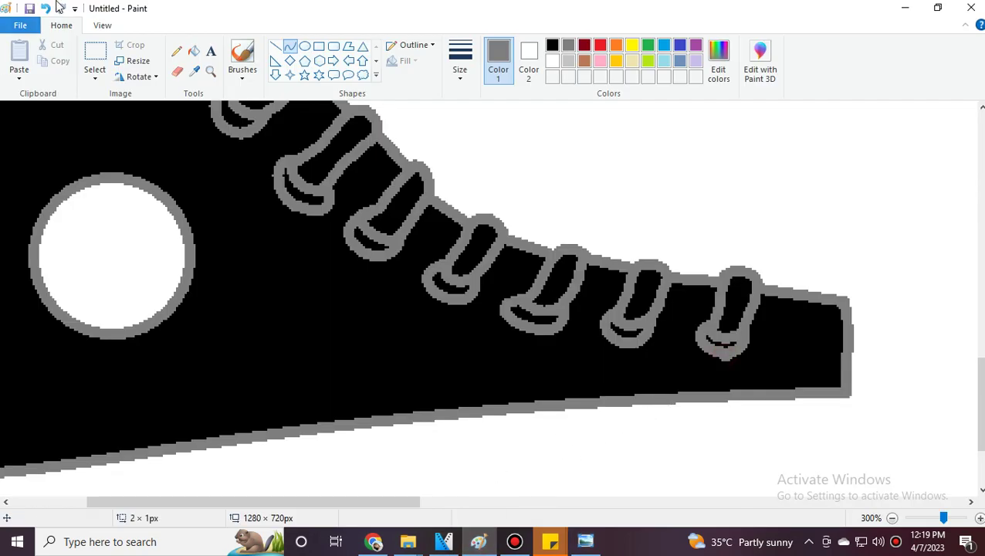
Examine the tongue and the seam below the laces in the red sneaker reference image, and compare them with the drawing.
drag(378, 506, 336, 507)
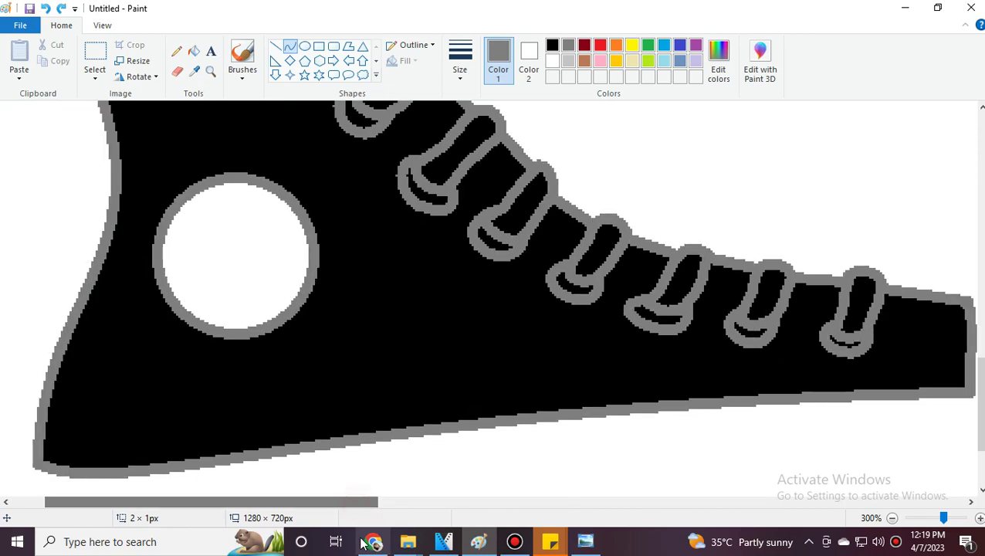
click(370, 541)
click(532, 12)
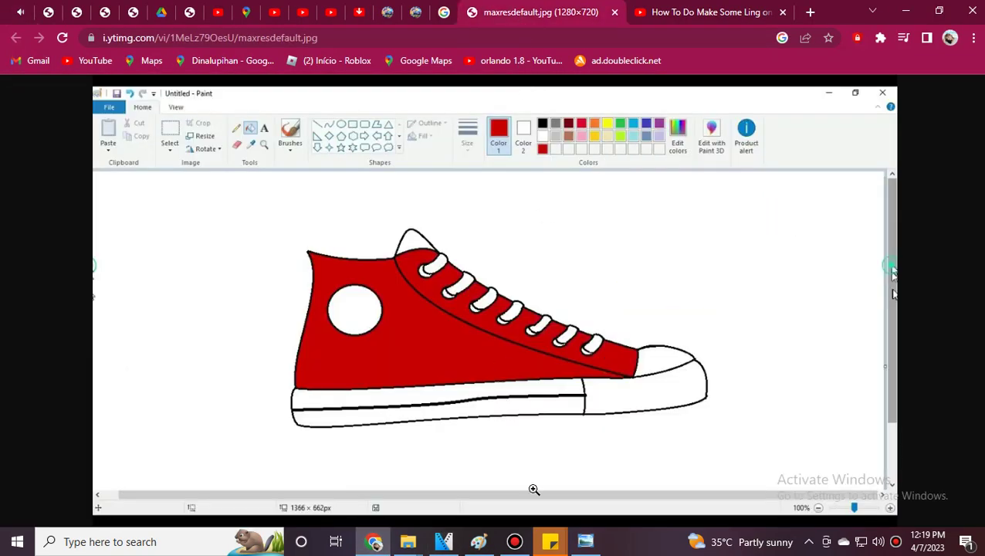
click(478, 541)
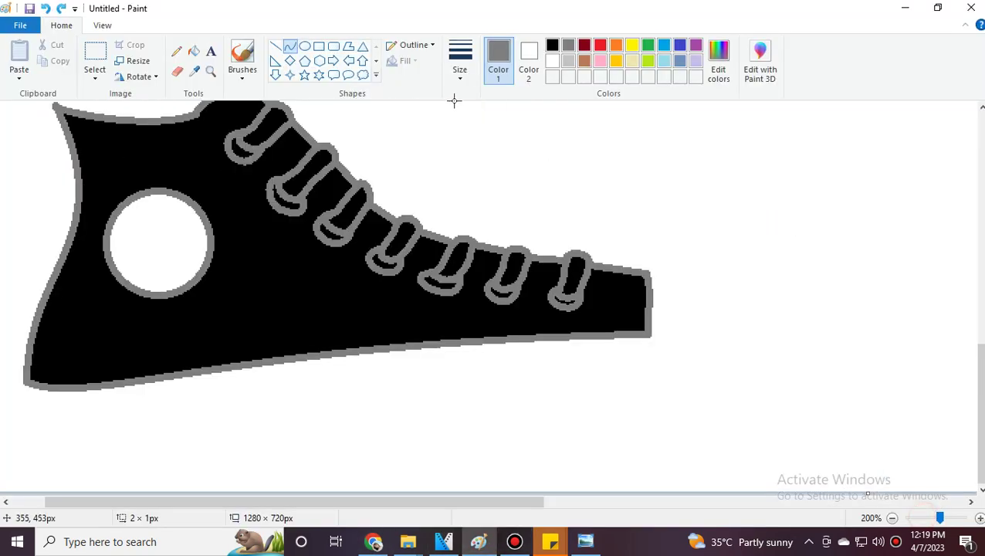
scroll(355, 229, up, 3)
click(374, 541)
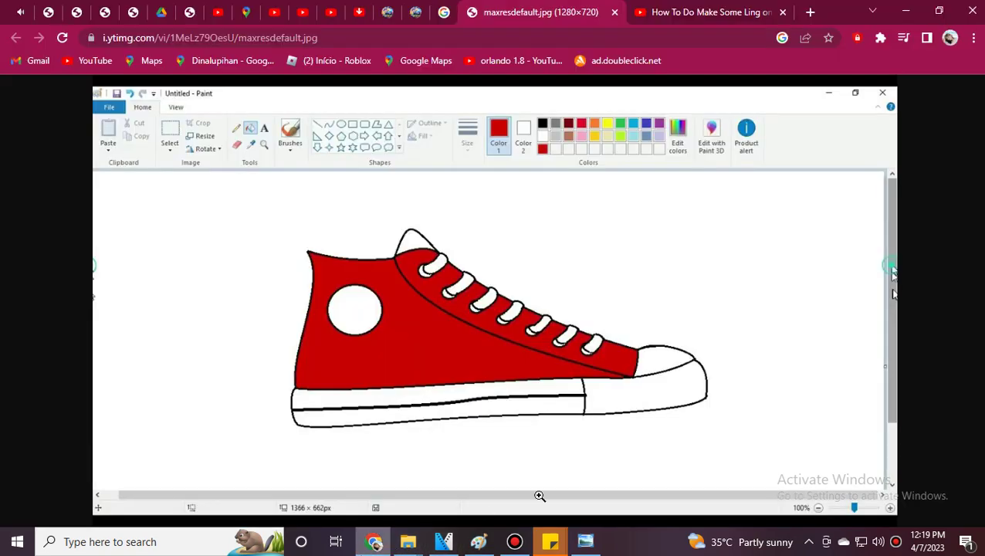
click(477, 541)
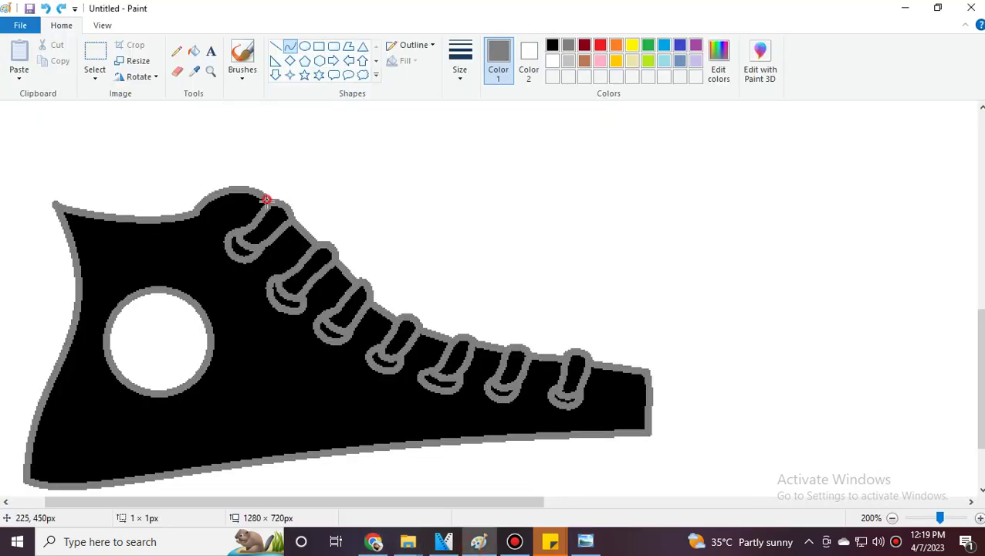
Try to draw a gray seam curve from the first lace to the toe corner, bowed around the tongue, and undo it.
drag(266, 199, 649, 431)
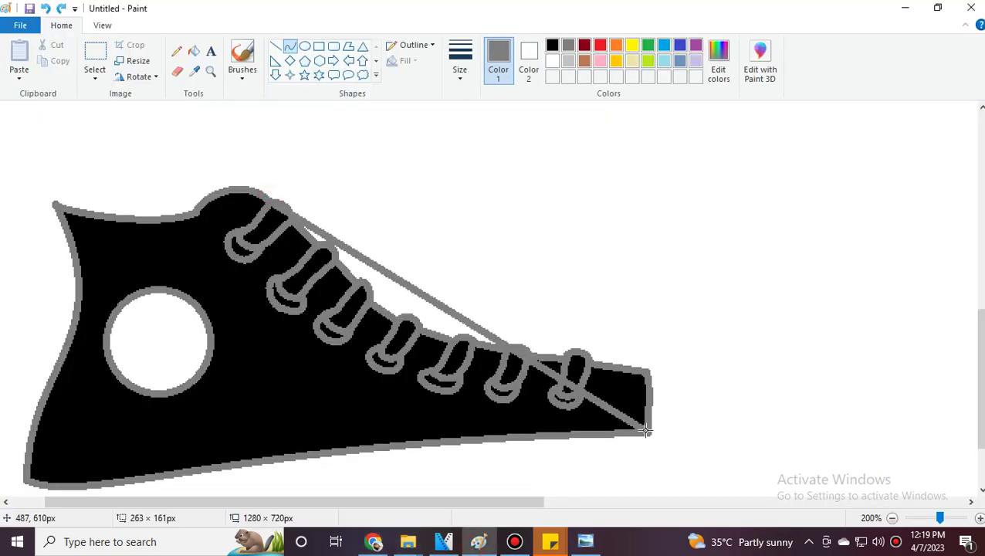
click(374, 541)
click(477, 542)
mouse_move(240, 238)
mouse_down()
mouse_move(100, 116)
mouse_move(116, 87)
mouse_move(106, 309)
mouse_move(0, 319)
mouse_move(81, 309)
mouse_up()
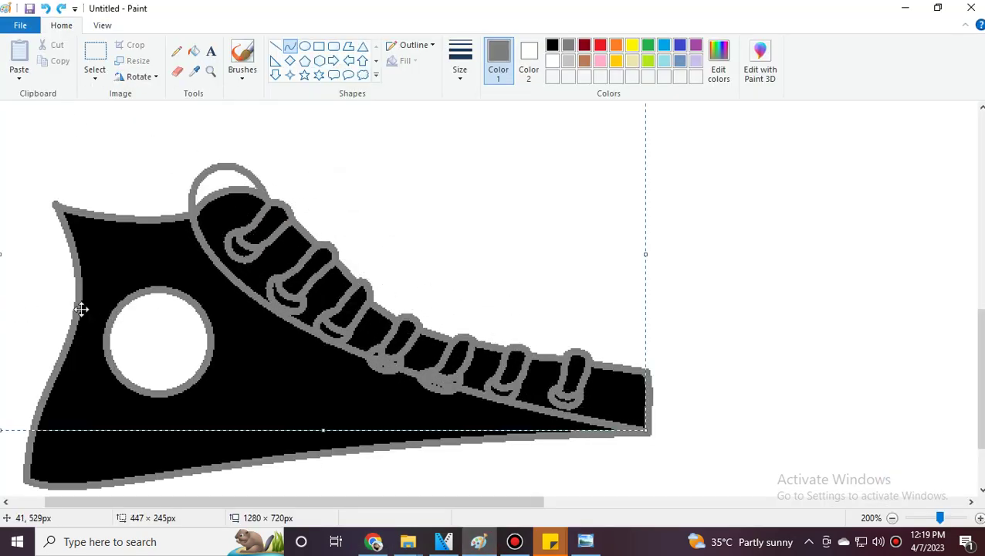
click(374, 541)
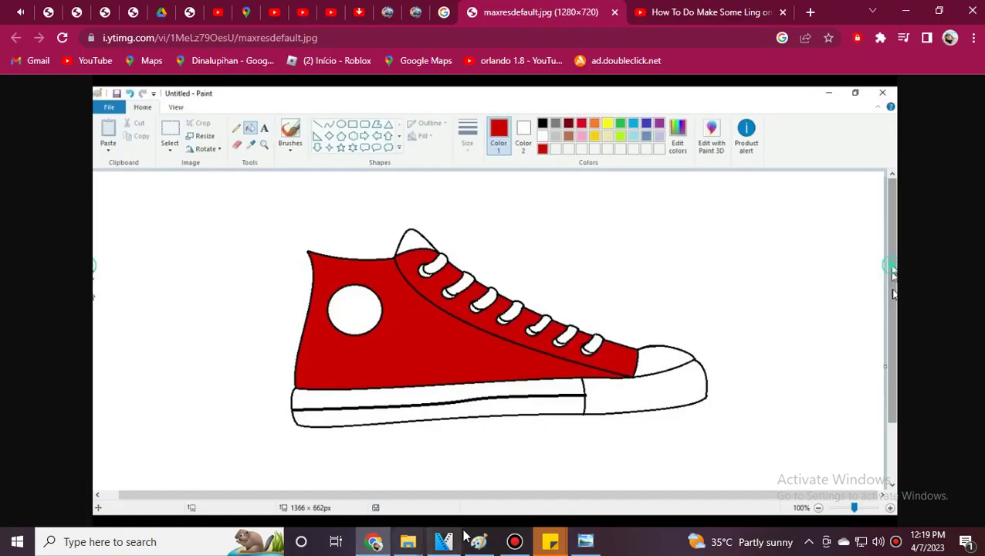
click(477, 542)
click(47, 10)
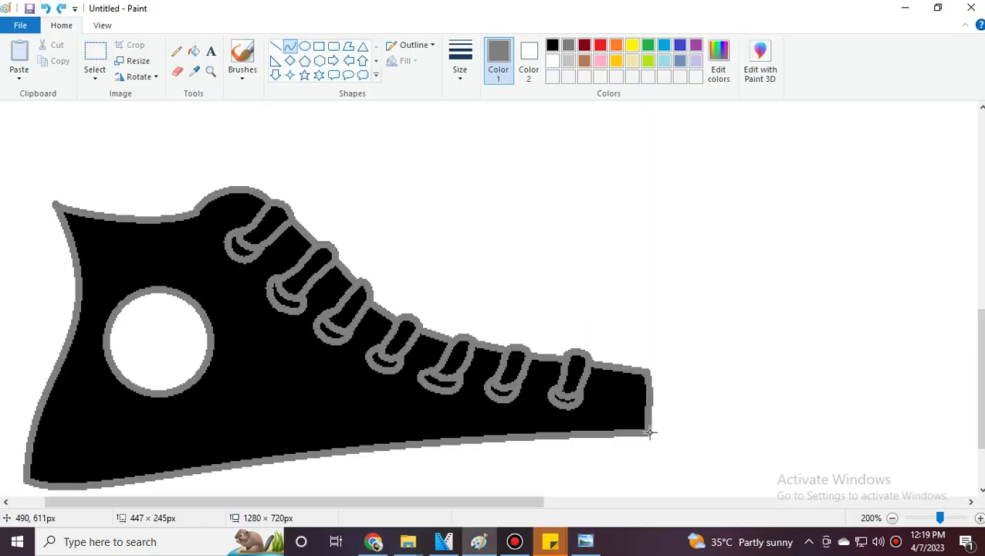
Try two more seam curves between the toe corner and the first lace, and undo both.
drag(646, 432, 190, 65)
drag(503, 244, 125, 430)
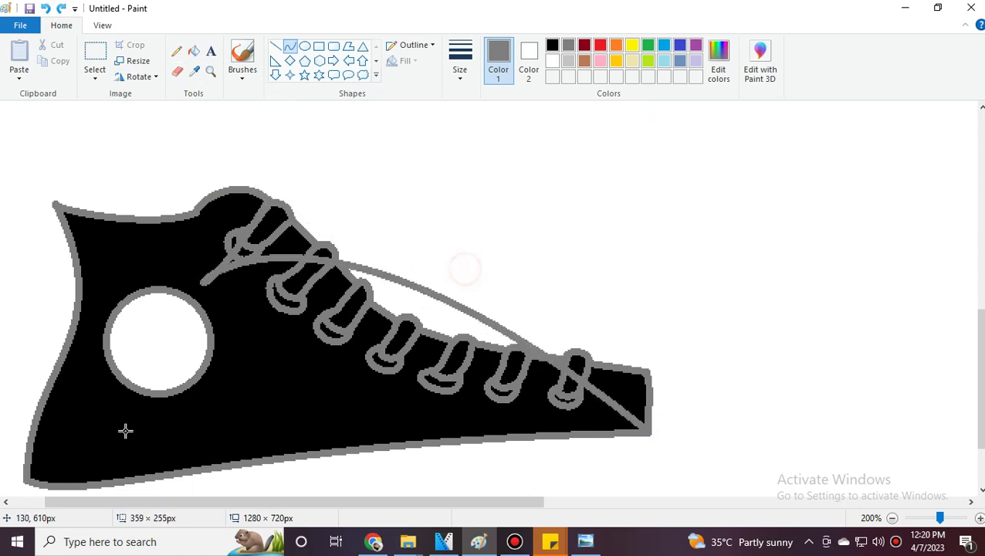
click(44, 8)
drag(267, 202, 645, 430)
drag(366, 211, 175, 142)
click(175, 141)
click(44, 8)
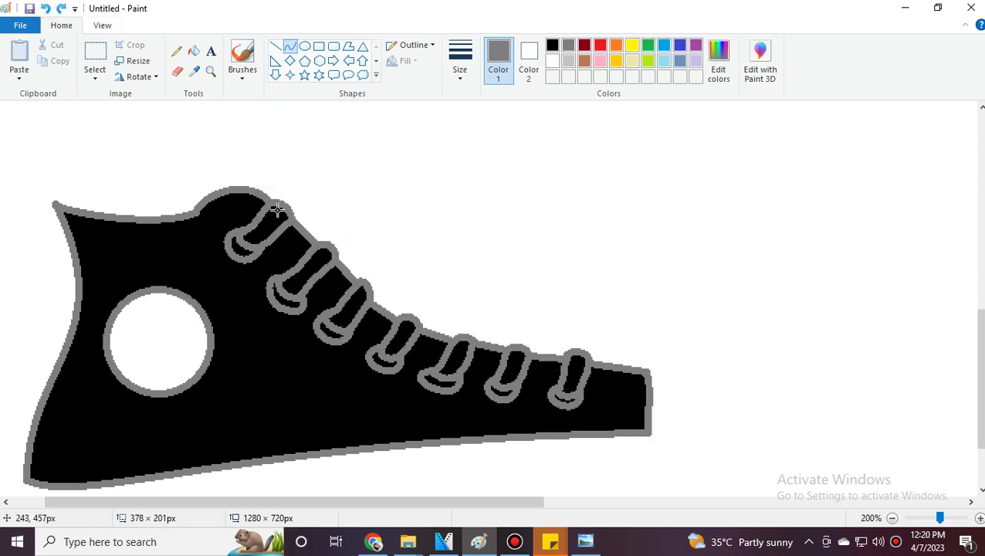
Draw a long gray curve with a hooked upper end, and place it in the blank area above the shoe.
drag(362, 281, 647, 433)
drag(291, 224, 183, 75)
drag(436, 236, 9, 395)
drag(283, 329, 441, 253)
scroll(444, 283, up, 1)
drag(447, 297, 345, 264)
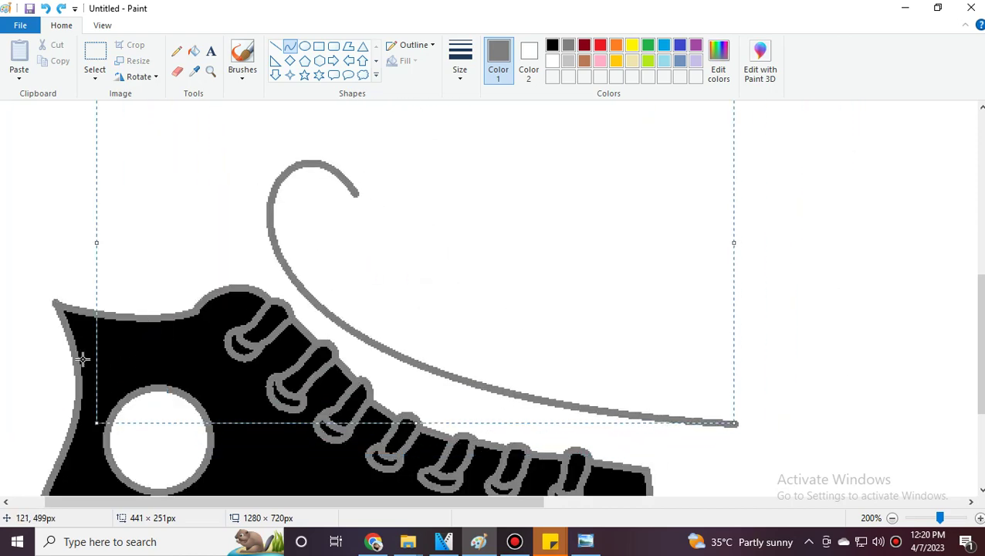
click(81, 359)
Check the hooked curve against the reference image, and undo and redo it.
click(378, 540)
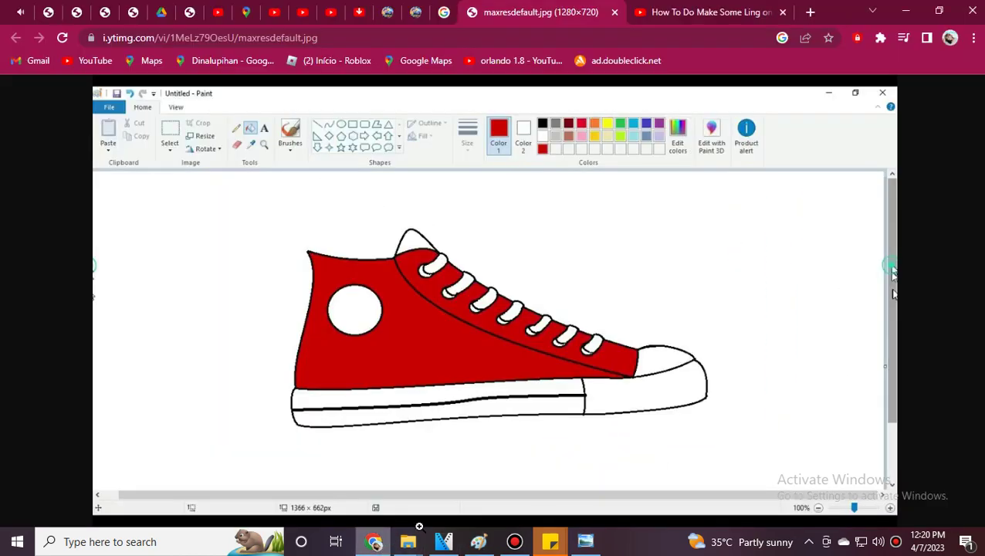
click(443, 543)
click(483, 541)
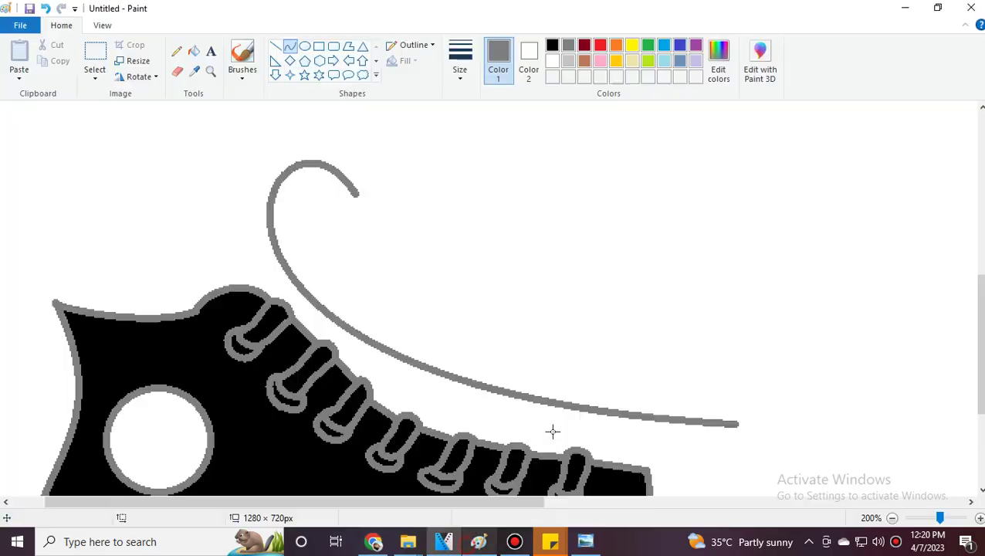
scroll(552, 431, down, 4)
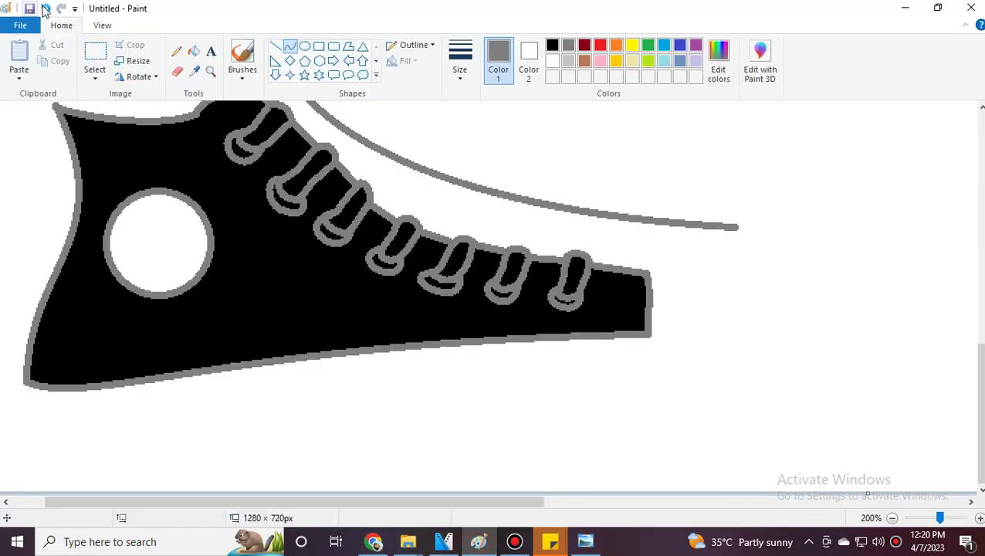
click(45, 8)
scroll(146, 130, up, 2)
click(63, 8)
scroll(184, 143, up, 2)
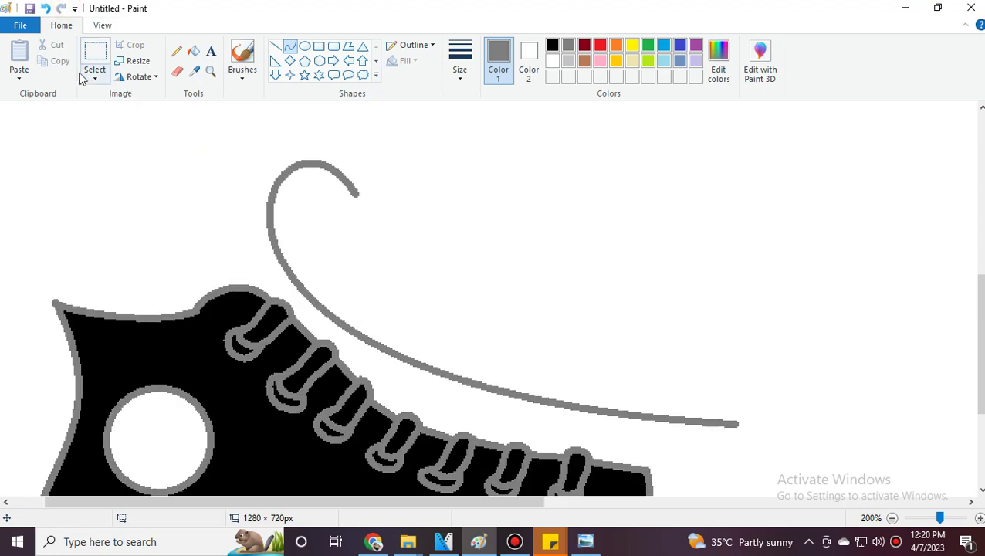
Select the hooked curve with a free-form outline, and move it onto the shoe between the tongue and the toe corner.
click(86, 77)
click(142, 125)
mouse_move(264, 151)
mouse_down()
mouse_move(246, 198)
mouse_move(286, 301)
mouse_move(301, 310)
mouse_up()
click(501, 317)
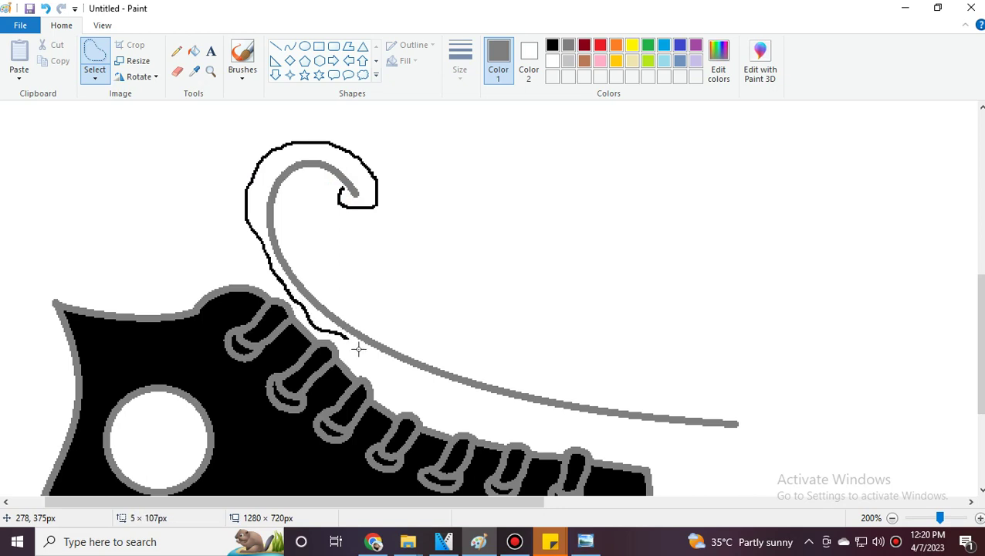
mouse_move(358, 349)
mouse_down()
mouse_move(633, 427)
mouse_move(764, 437)
mouse_move(708, 402)
mouse_move(552, 361)
mouse_move(324, 269)
mouse_move(283, 241)
mouse_move(288, 210)
mouse_up()
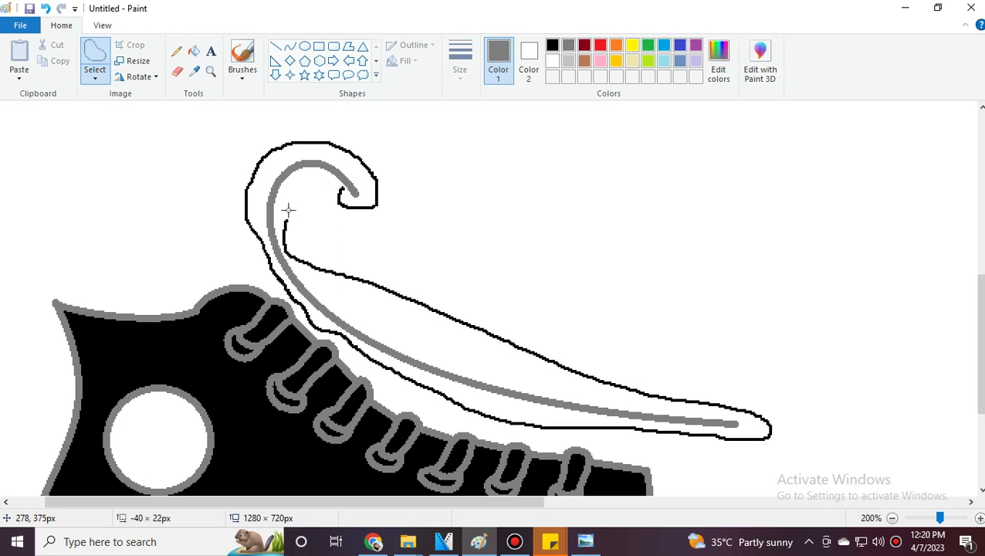
drag(341, 181, 340, 188)
mouse_move(446, 220)
mouse_down()
mouse_move(440, 228)
mouse_move(492, 245)
mouse_up()
scroll(494, 232, down, 2)
drag(406, 230, 268, 283)
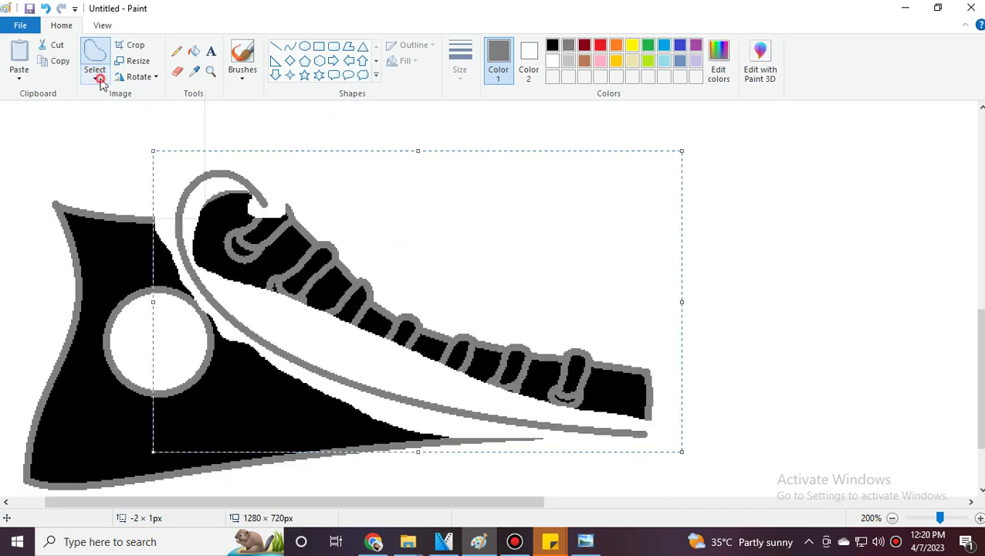
Make the selection transparent, and align the seam curve with the first lace and the toe corner.
click(95, 78)
click(143, 210)
drag(327, 277, 329, 285)
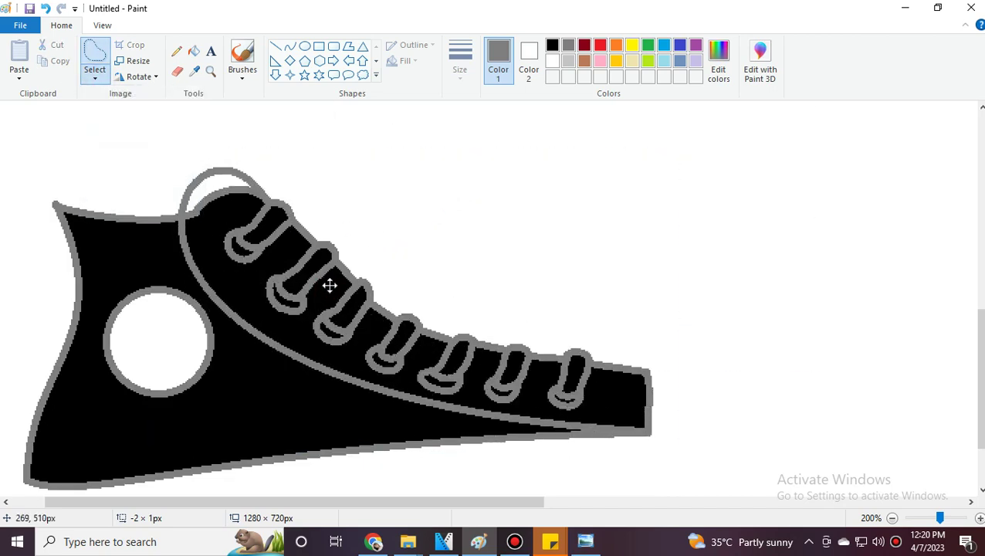
click(775, 277)
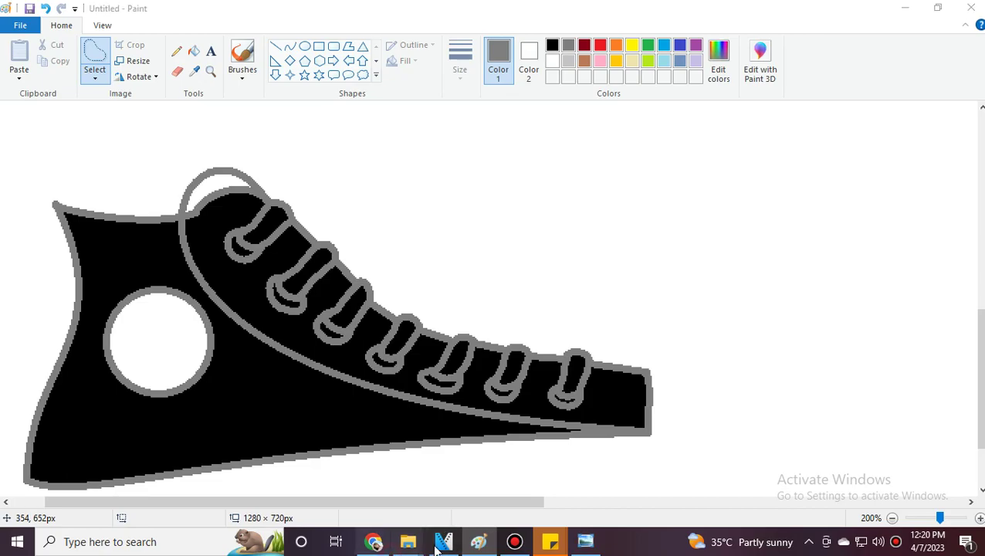
Outline the toe cap in front of the shoe with a bowed lower gray curve and an arched upper one.
click(373, 542)
click(443, 542)
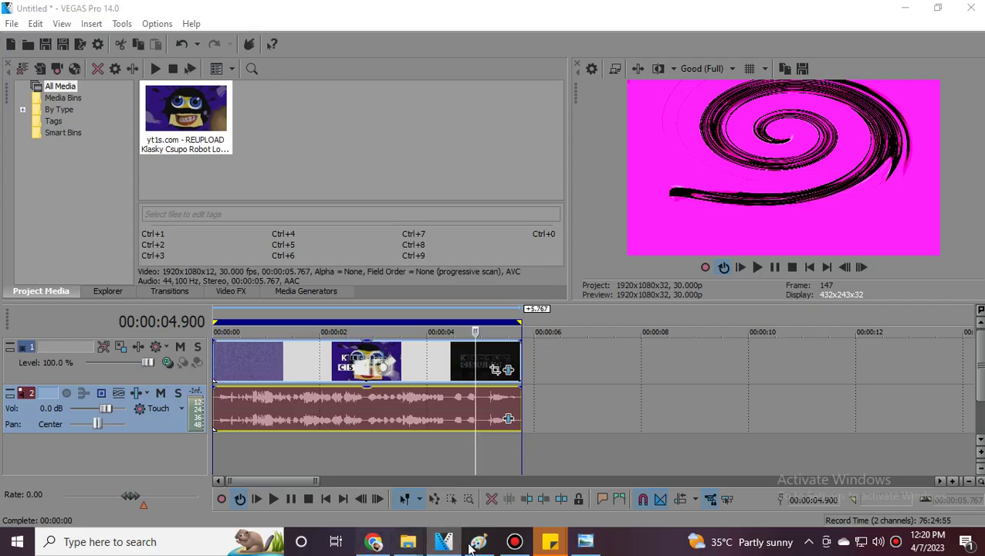
click(479, 541)
click(290, 48)
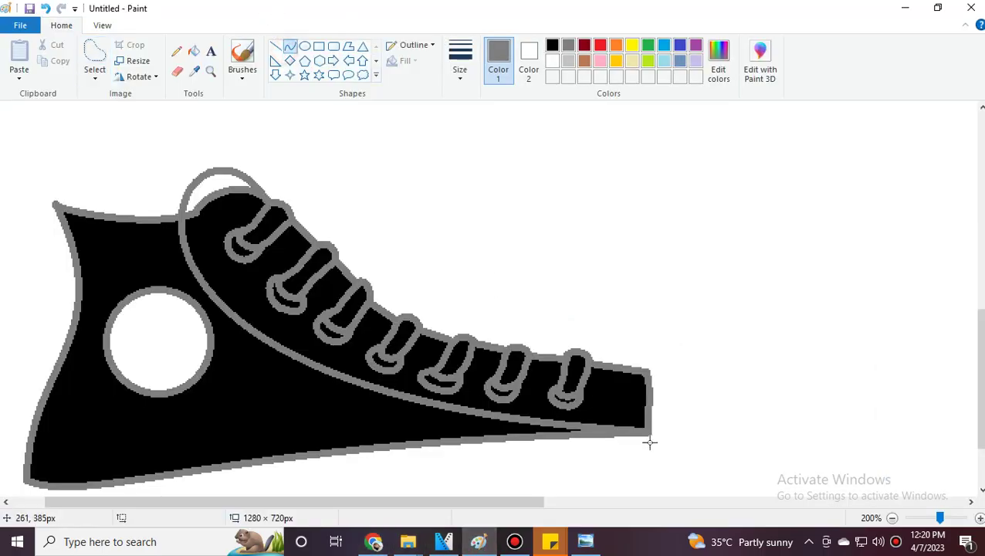
drag(647, 432, 754, 374)
drag(670, 423, 717, 418)
drag(646, 373, 740, 374)
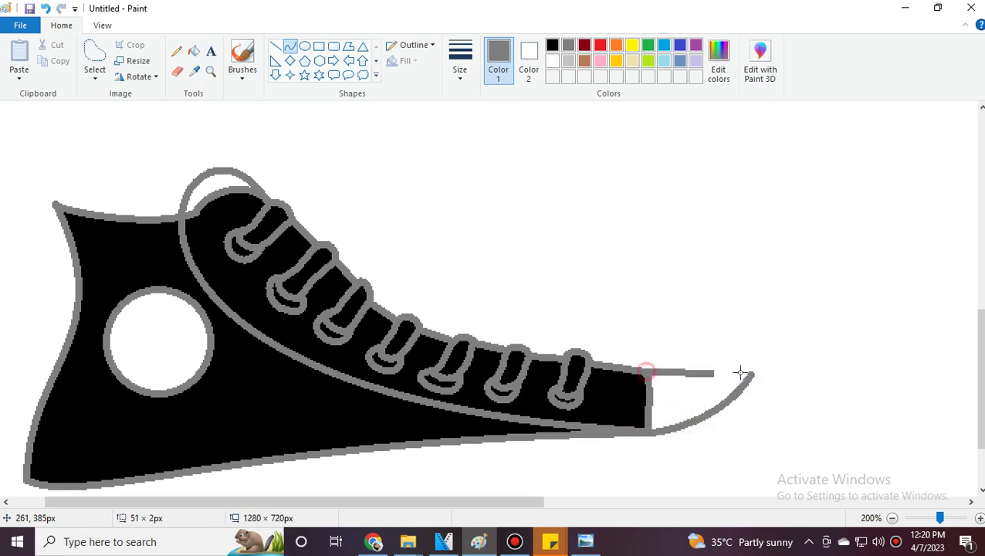
drag(661, 372, 710, 354)
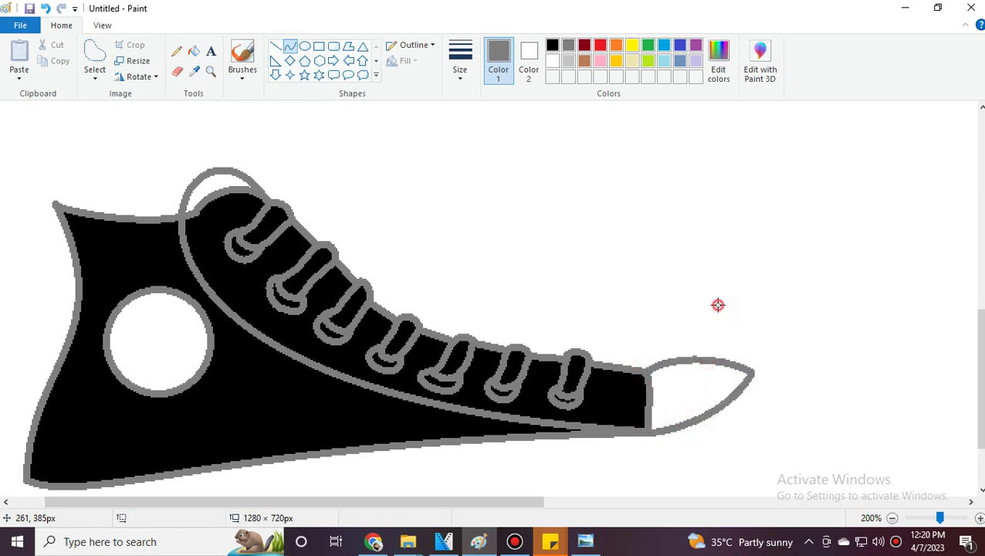
Compare the toe and lower edge of the drawing with the red sneaker reference image.
scroll(718, 305, down, 3)
click(375, 542)
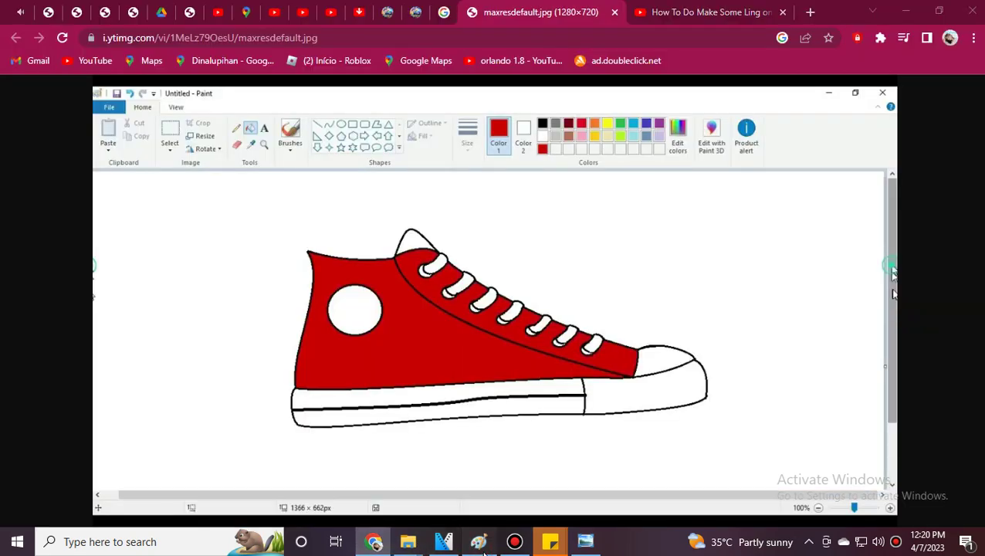
click(480, 543)
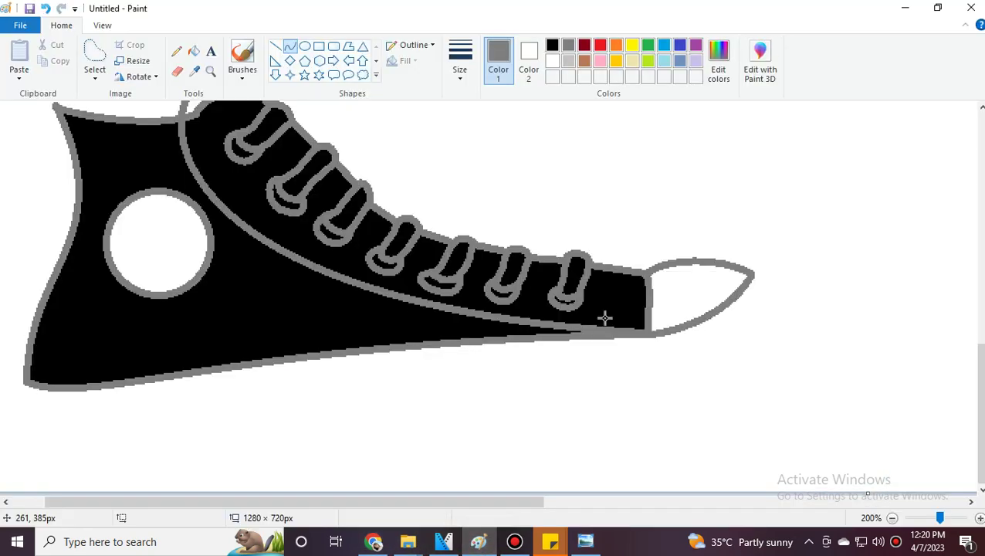
Draw the back of the sole as a bowed gray curve about 13 × 47 px, running down from the shoe's heel corner.
click(480, 543)
click(479, 542)
mouse_move(26, 382)
mouse_down()
mouse_move(27, 451)
mouse_move(10, 403)
mouse_up()
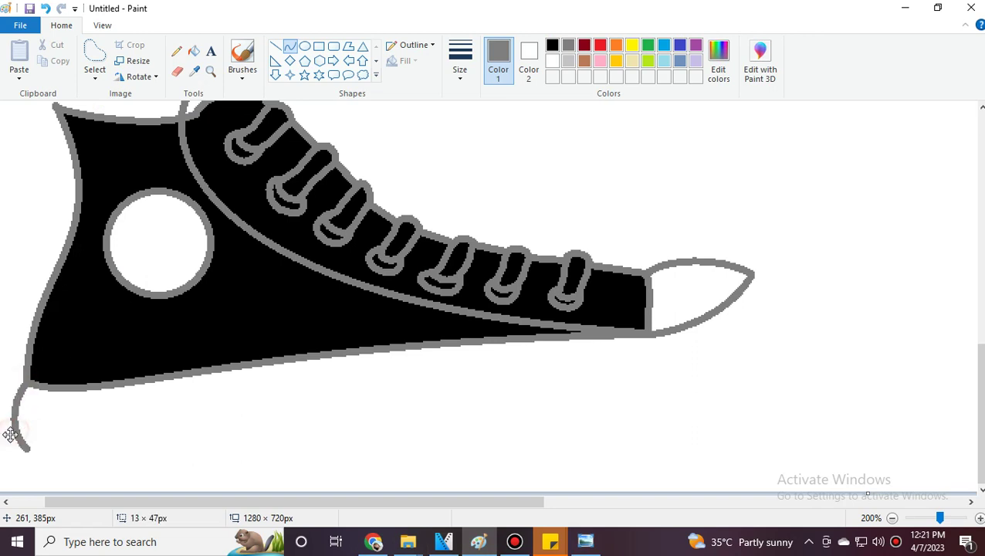
drag(124, 502, 47, 505)
click(921, 517)
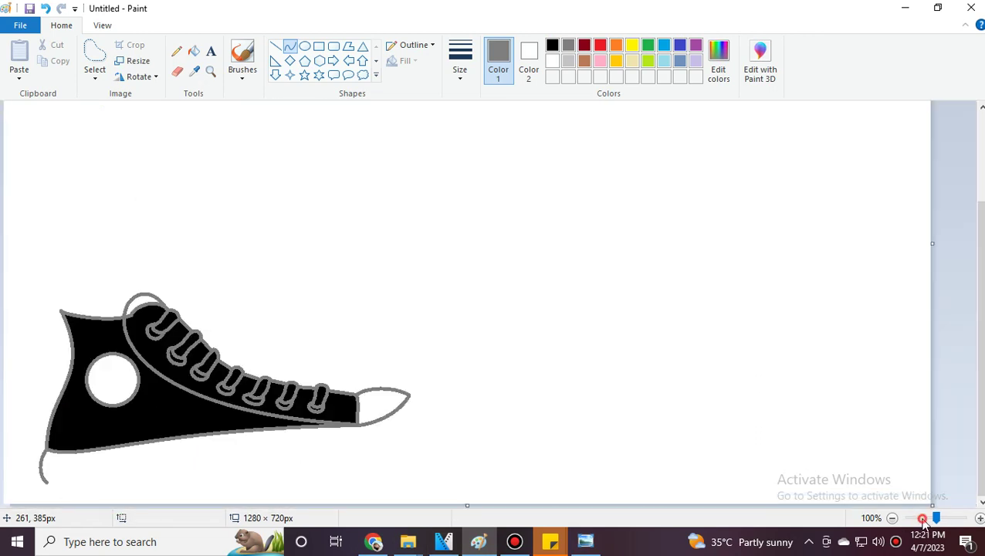
click(921, 518)
click(209, 71)
click(136, 356)
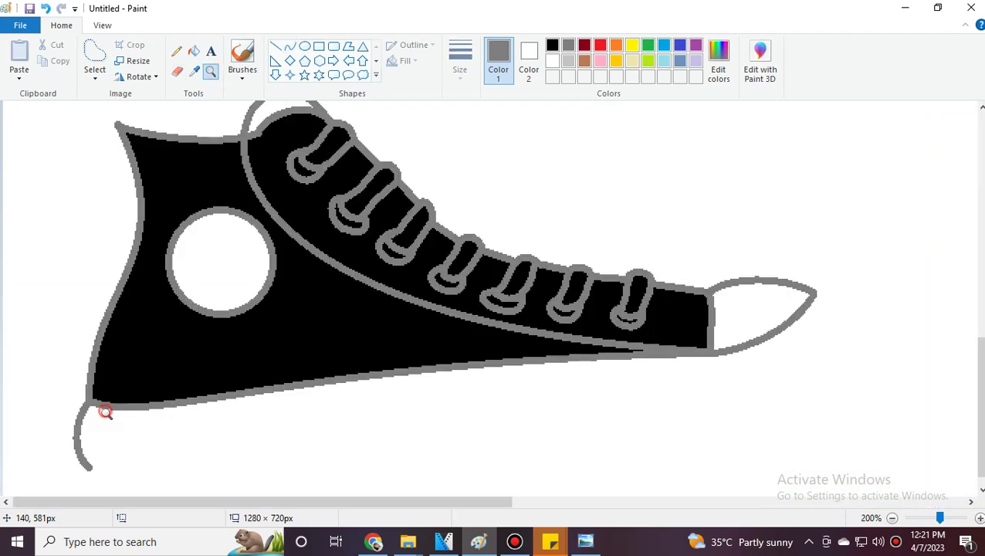
Following the red sneaker reference in Chrome, try a gray curve about 502 × 65 px from heel to toe as the sole's lower edge.
click(373, 542)
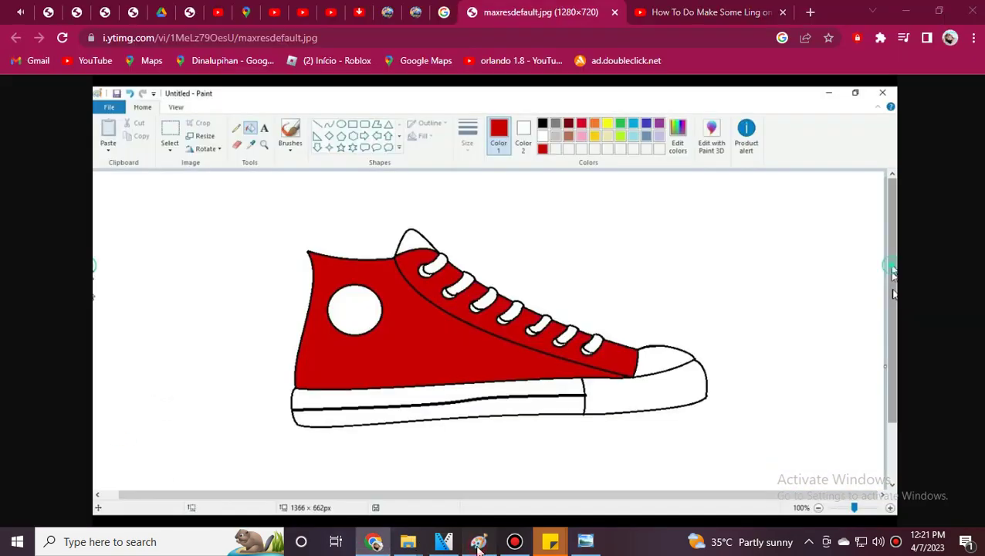
click(479, 542)
click(479, 541)
click(479, 543)
mouse_move(88, 448)
mouse_down()
mouse_move(869, 364)
mouse_move(817, 355)
mouse_up()
mouse_move(504, 418)
mouse_down()
mouse_move(257, 448)
mouse_move(140, 449)
mouse_up()
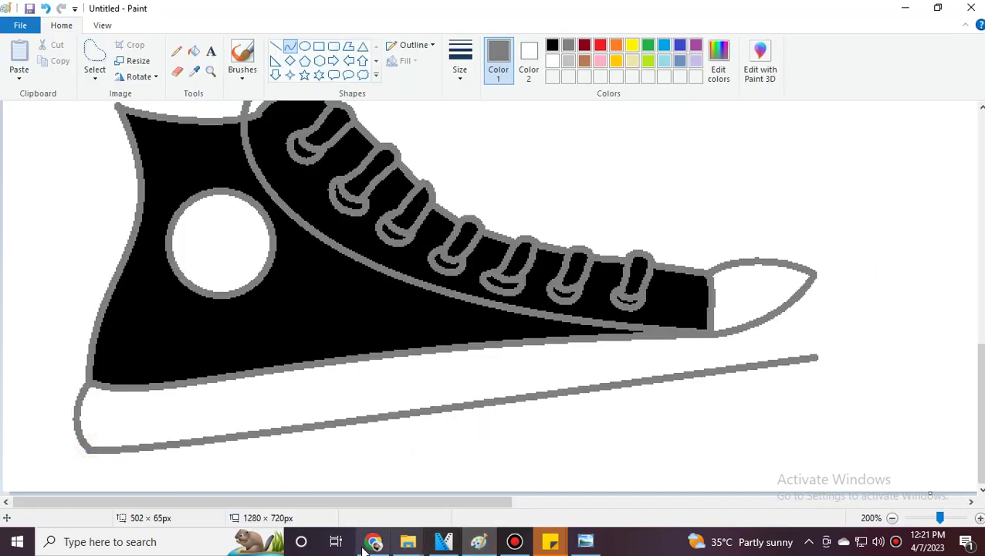
click(479, 541)
click(485, 546)
mouse_move(525, 416)
mouse_down()
mouse_move(796, 356)
mouse_move(785, 396)
mouse_up()
click(48, 9)
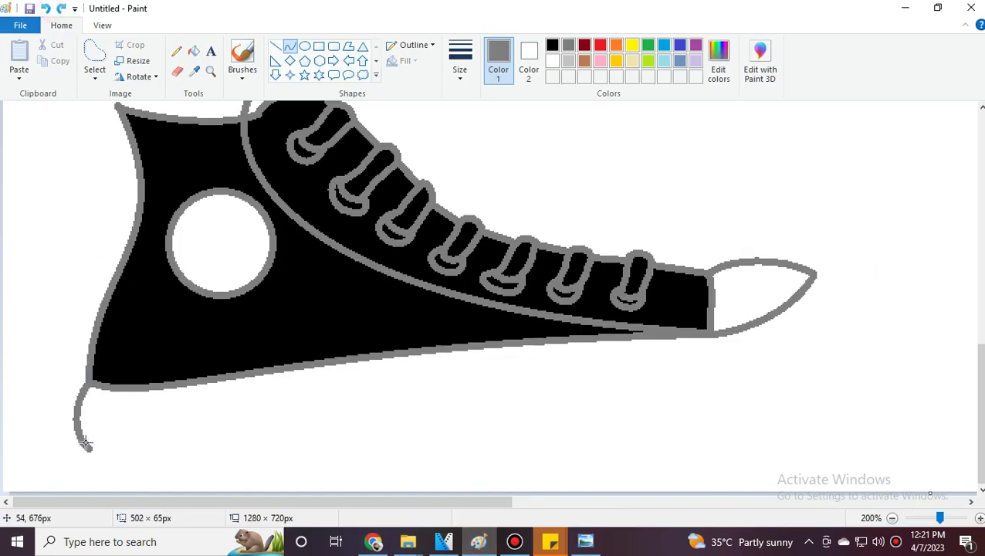
Draw the sole's lower edge as a gently bowed gray curve from the end of the heel curve to just beyond the toe.
mouse_move(87, 448)
mouse_down()
mouse_move(778, 376)
mouse_move(836, 362)
mouse_up()
mouse_move(291, 459)
mouse_down()
mouse_move(249, 442)
mouse_move(508, 412)
mouse_move(615, 417)
mouse_up()
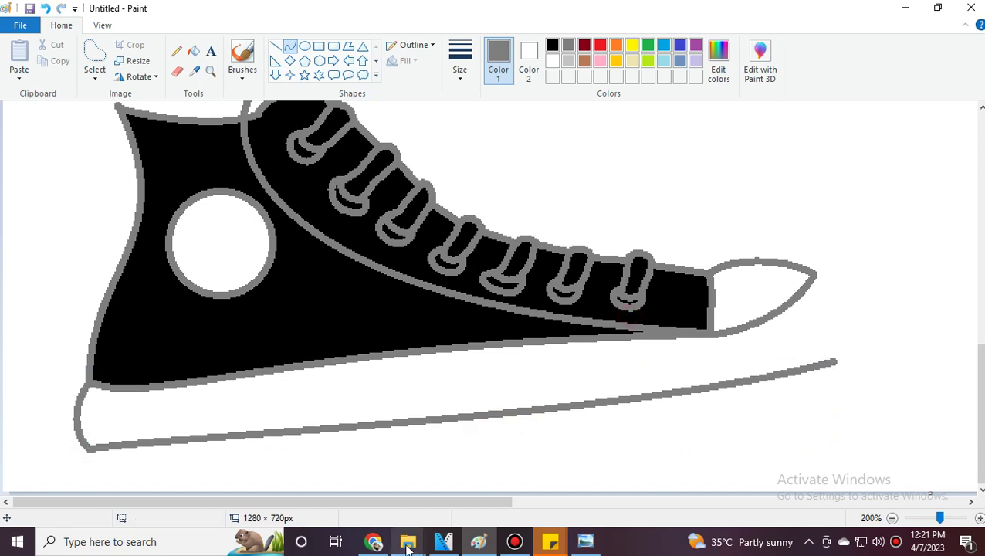
click(484, 549)
click(481, 543)
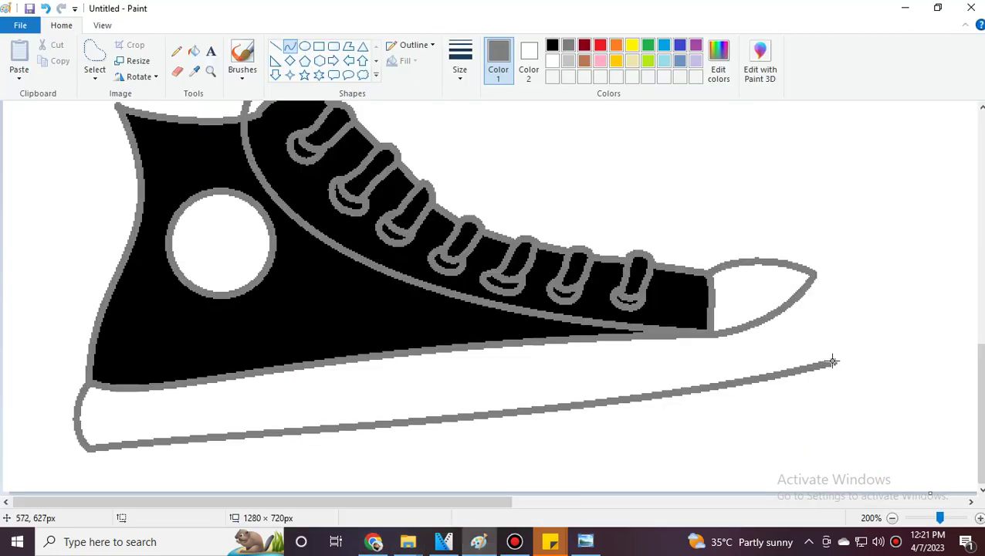
Try to close the toe front with a bowed curve about 17 × 61 px between the lower edge and the toe cap tip.
drag(820, 300, 814, 274)
drag(826, 343, 840, 322)
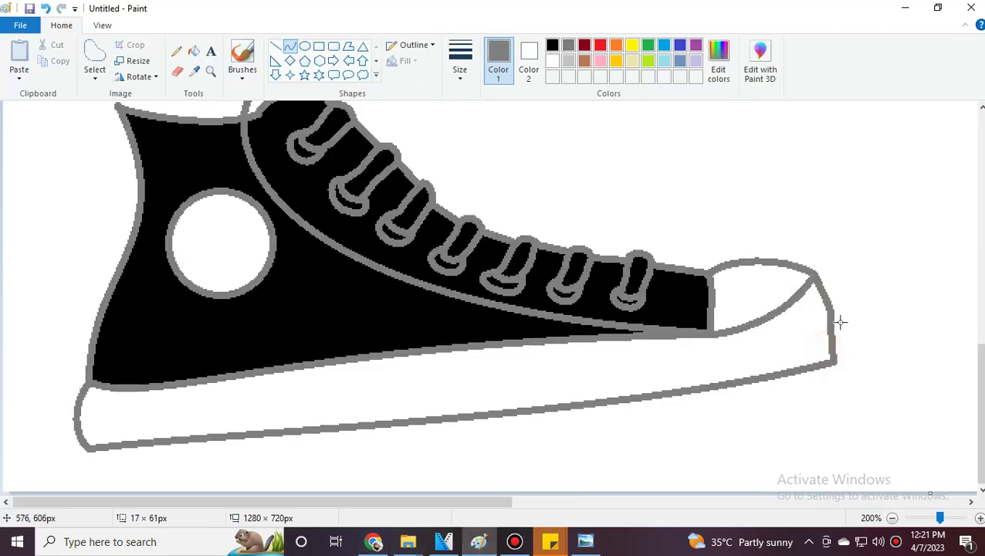
click(874, 323)
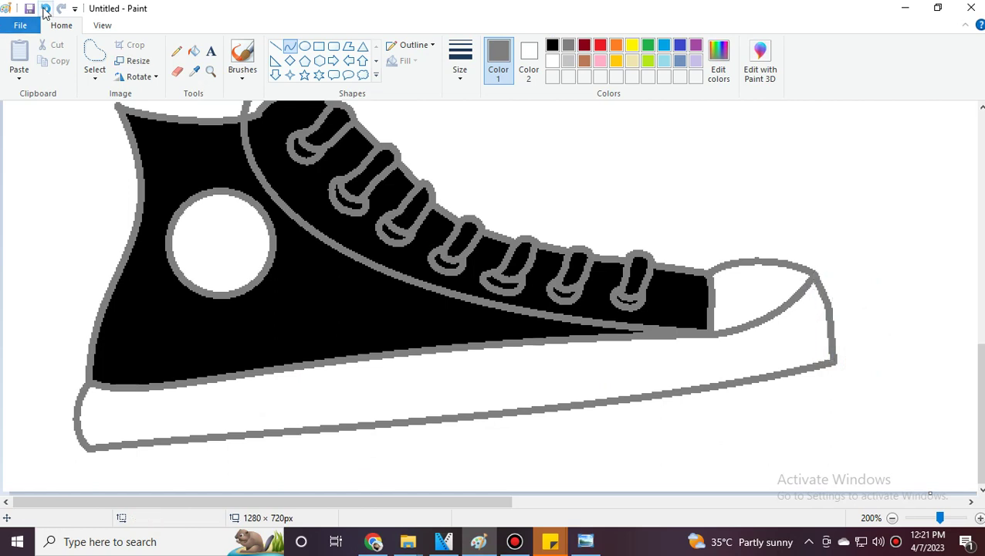
click(46, 9)
Close the toe front with an outward-bowed gray curve about 15 × 60 px, and draw a slightly bowed divider across the sole behind the toe section.
drag(820, 306, 817, 275)
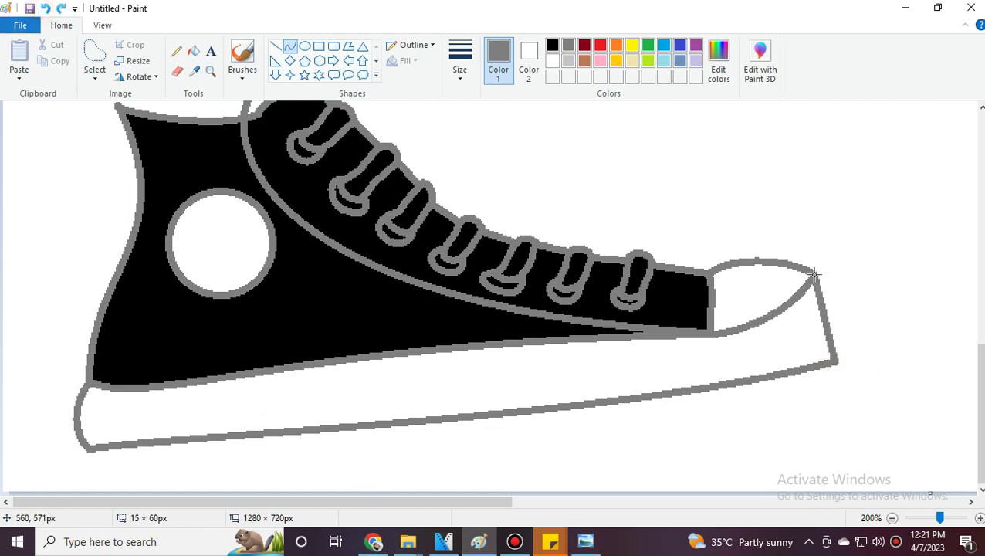
drag(830, 347, 839, 337)
click(935, 312)
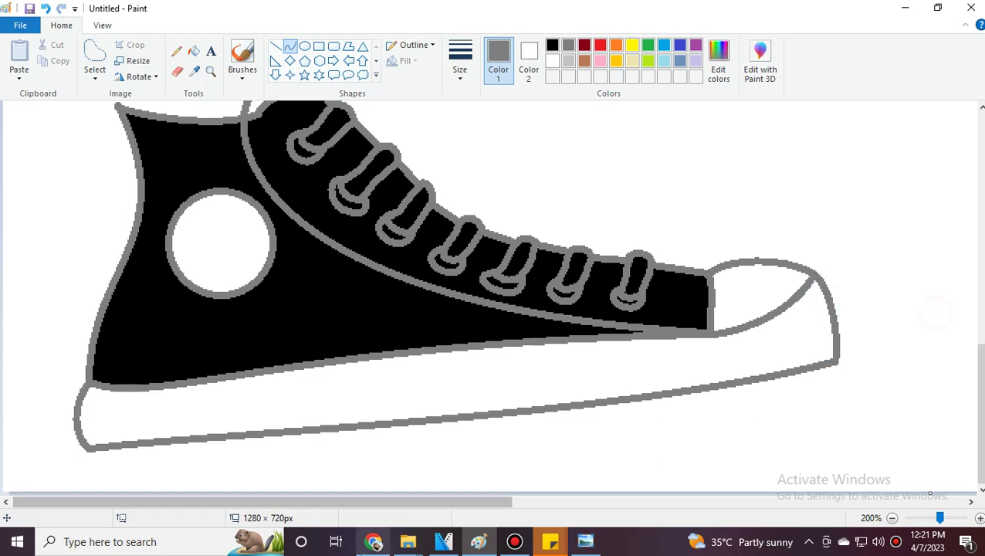
click(384, 544)
click(478, 541)
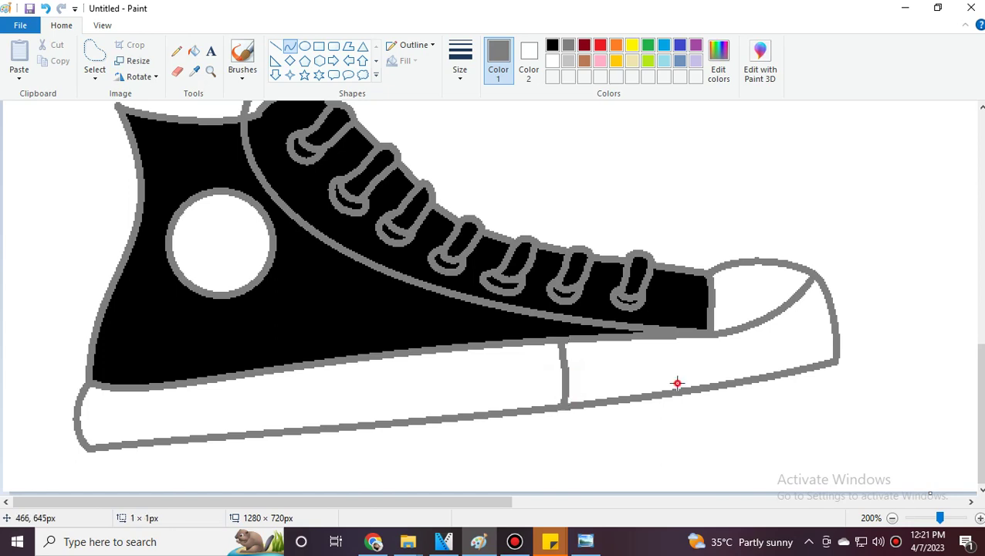
Split the rear part of the sole lengthwise with a slightly curved gray line about 338 × 34 px from the heel to the divider.
click(374, 541)
click(478, 541)
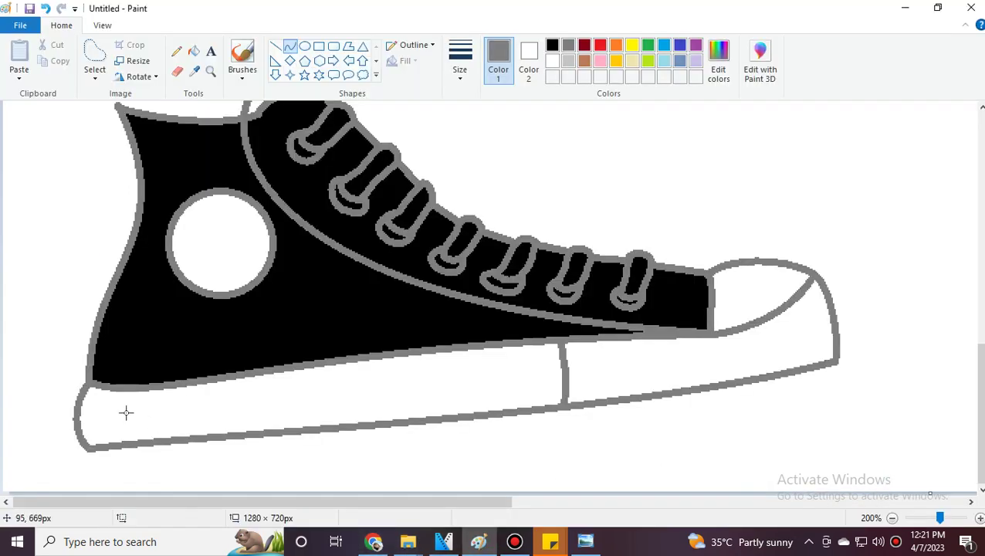
mouse_move(75, 417)
mouse_down()
mouse_move(586, 382)
mouse_move(563, 371)
mouse_up()
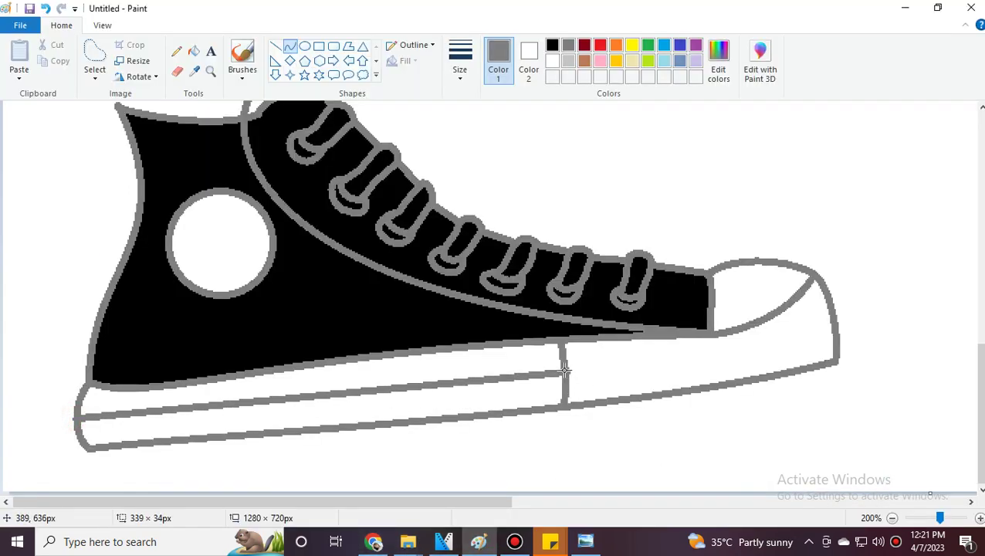
drag(416, 399, 270, 395)
click(330, 389)
click(428, 283)
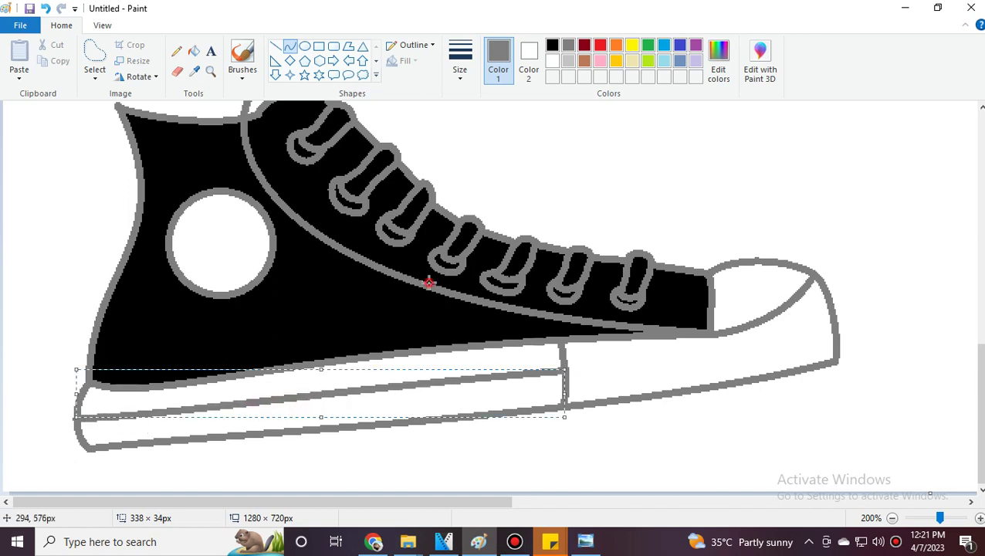
Fill the upper band of the sole's rear part with black.
click(200, 53)
click(552, 45)
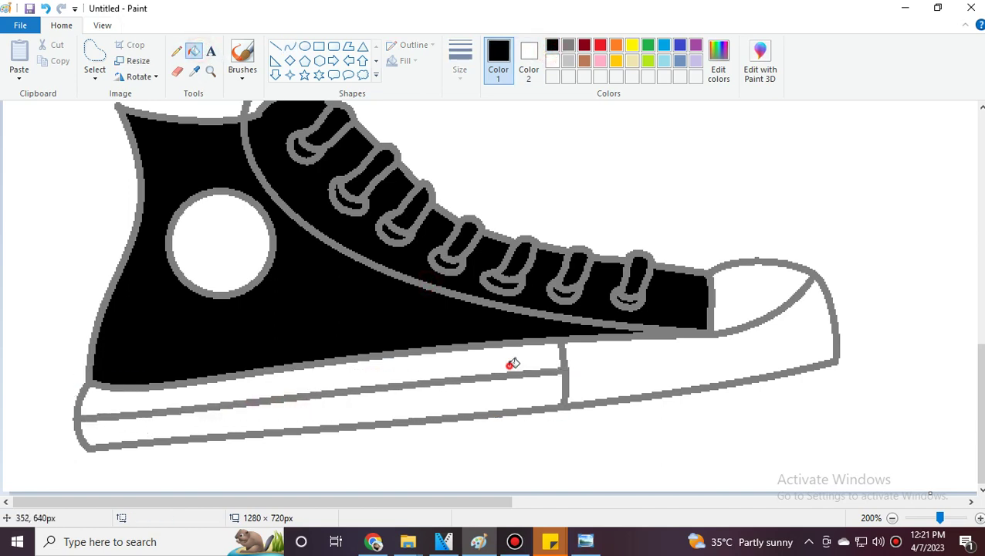
click(512, 363)
Try black fills on the lower sole band, the area below the shoe and the toe section, and undo them.
click(511, 394)
click(512, 429)
click(612, 369)
click(46, 7)
click(45, 7)
click(46, 8)
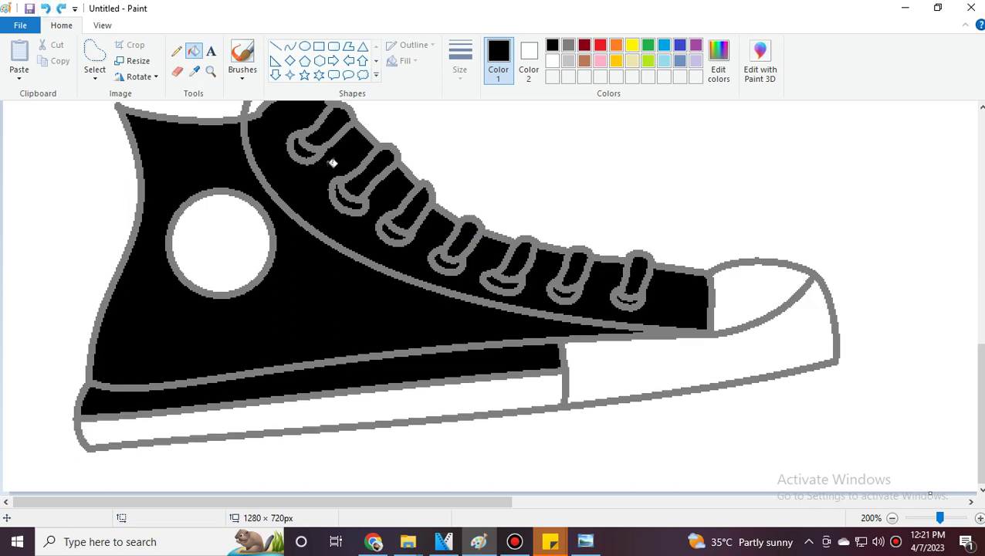
Duplicate the whole shoe using a rectangular selection about 582 × 291 px, and place the copy above and to the right of the original.
click(918, 517)
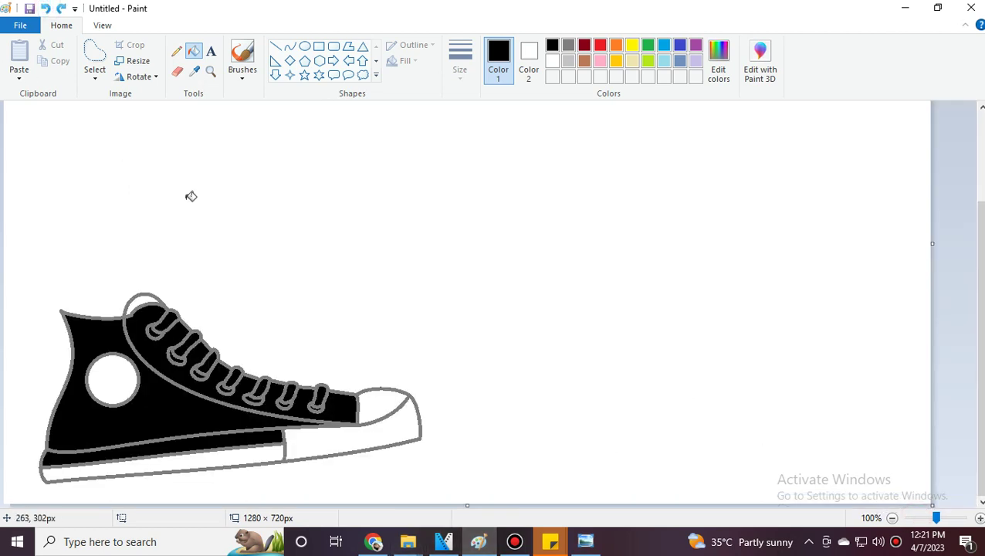
click(95, 77)
click(90, 108)
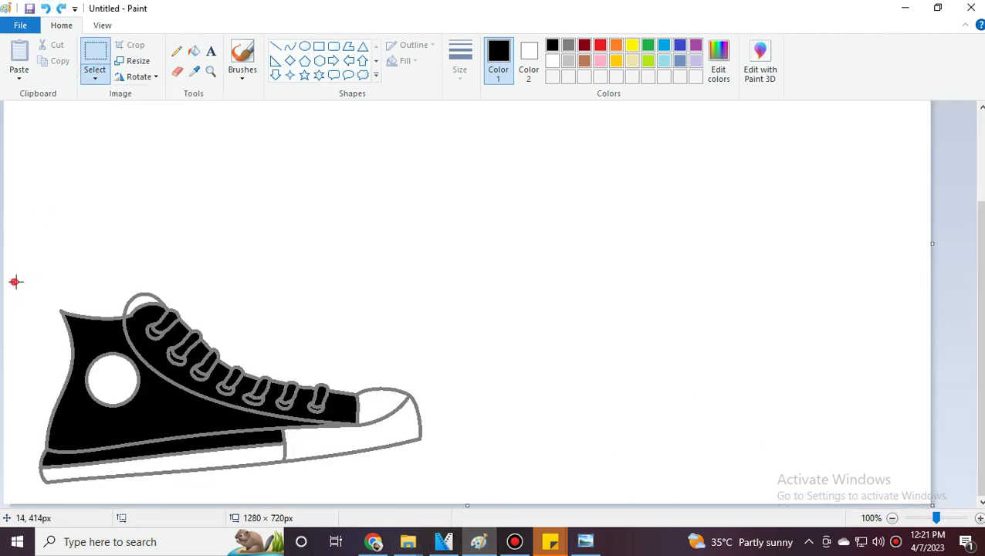
drag(16, 281, 436, 491)
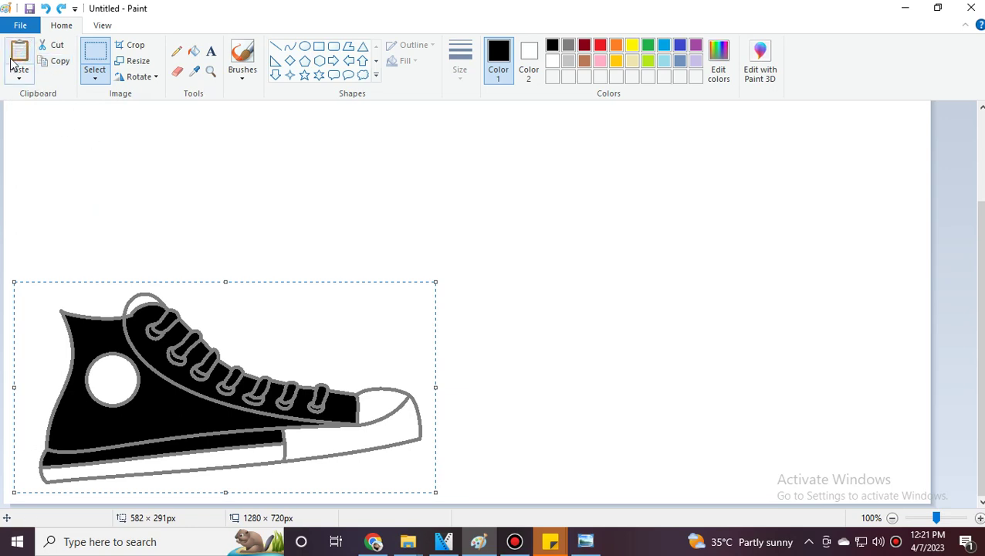
click(12, 66)
drag(283, 295, 453, 479)
click(538, 54)
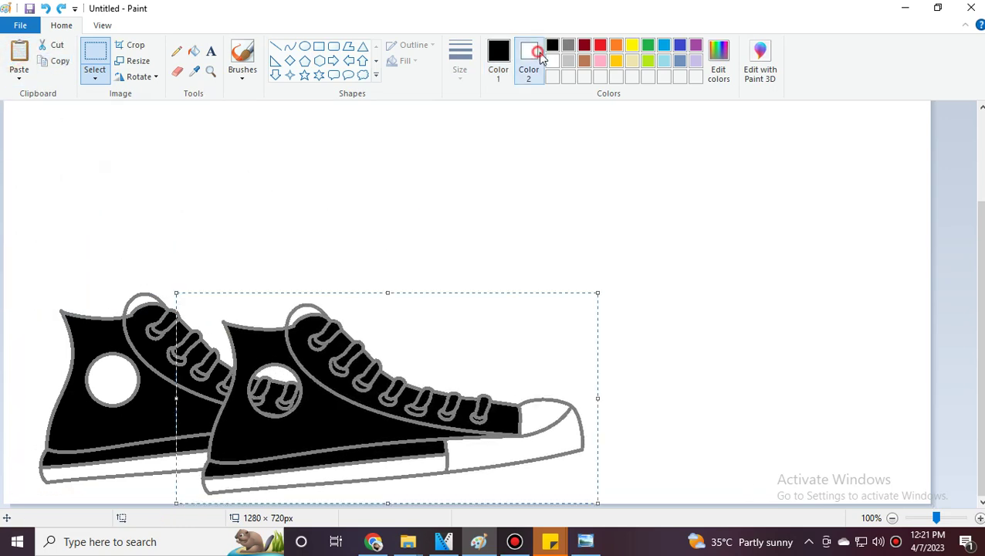
drag(374, 405, 467, 264)
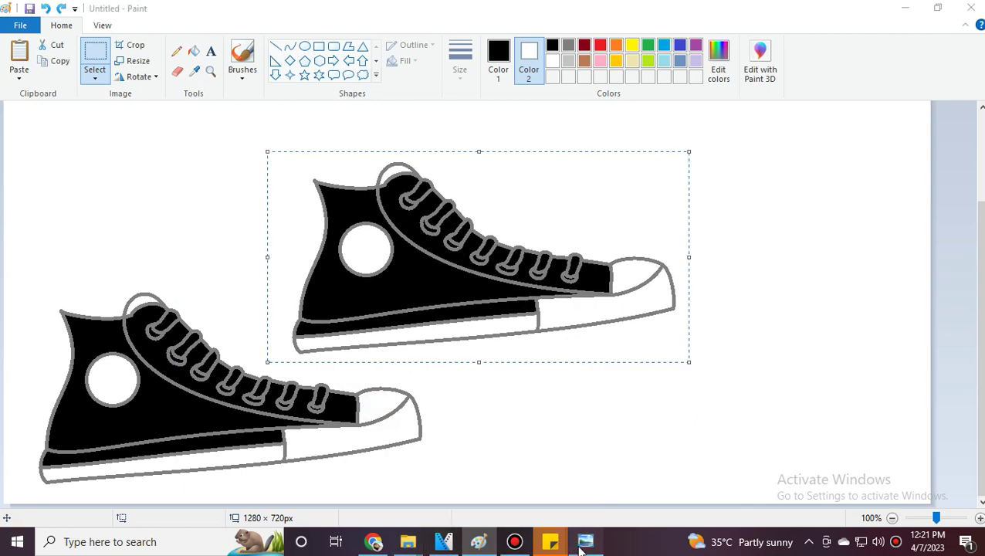
Examine the sneaker reference image in Chrome and the photo open in Windows Photo Viewer, and switch back to Paint.
click(583, 544)
click(375, 542)
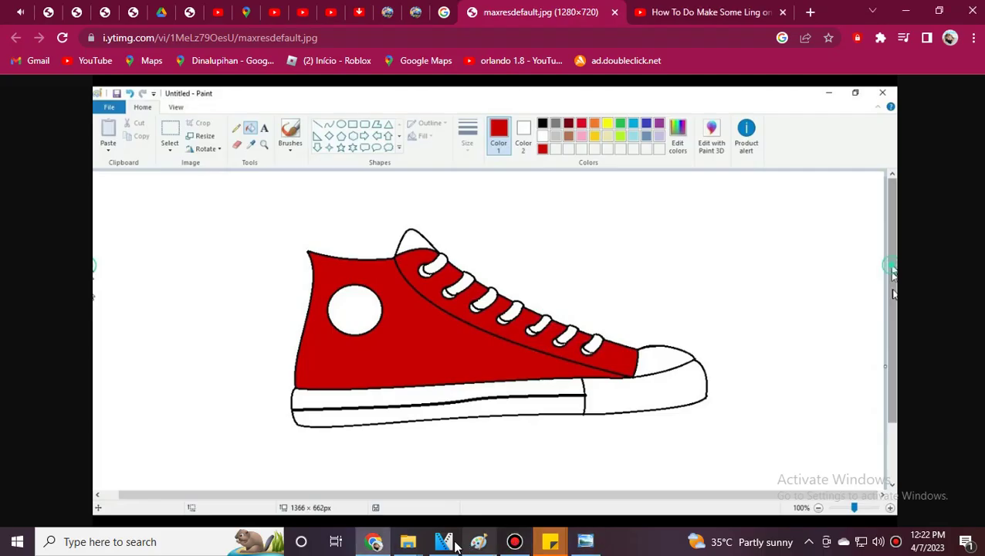
click(445, 543)
click(479, 543)
click(373, 543)
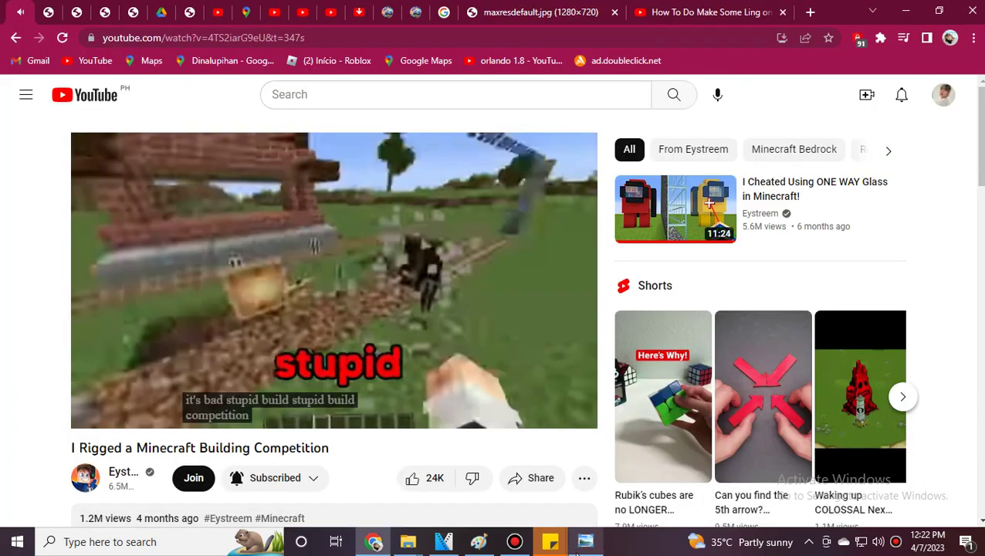
click(585, 543)
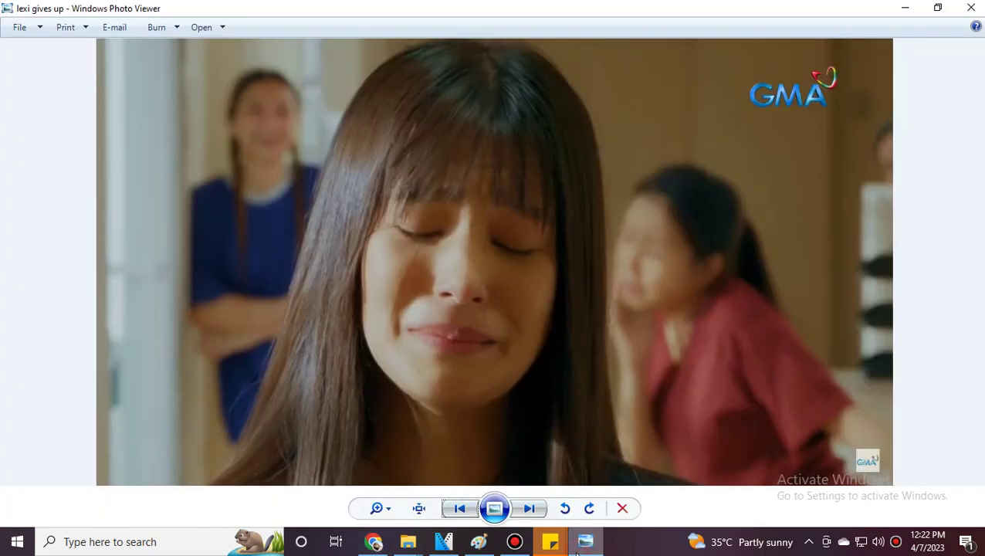
click(586, 543)
click(586, 543)
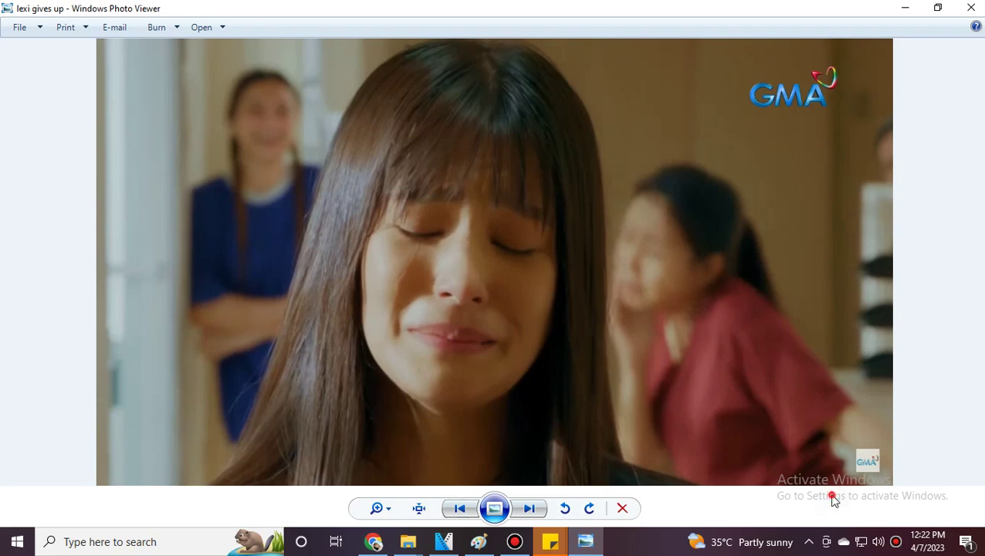
click(479, 541)
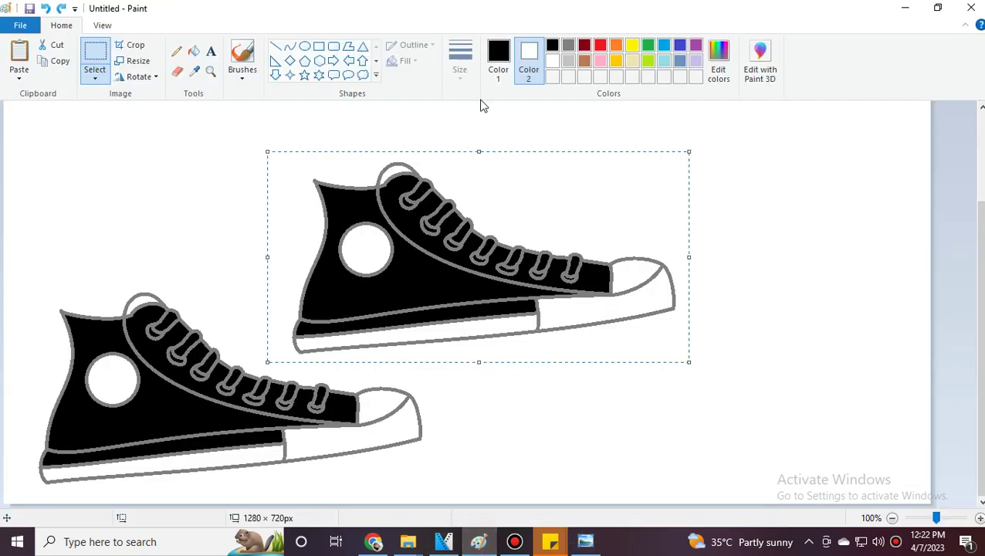
Set Color 2 to a basic red in the color editor, and fill the background around both shoes with it.
click(193, 51)
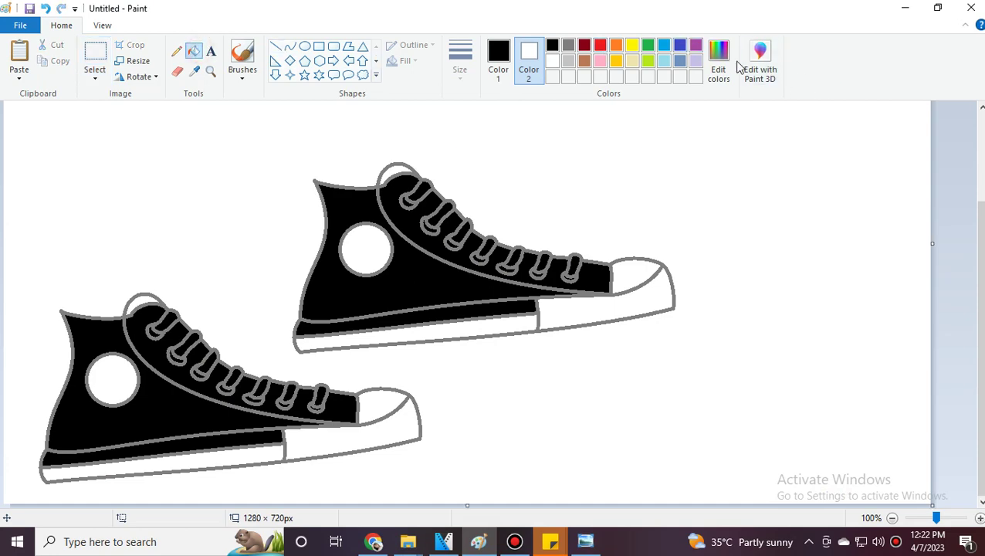
click(737, 68)
click(348, 203)
click(351, 368)
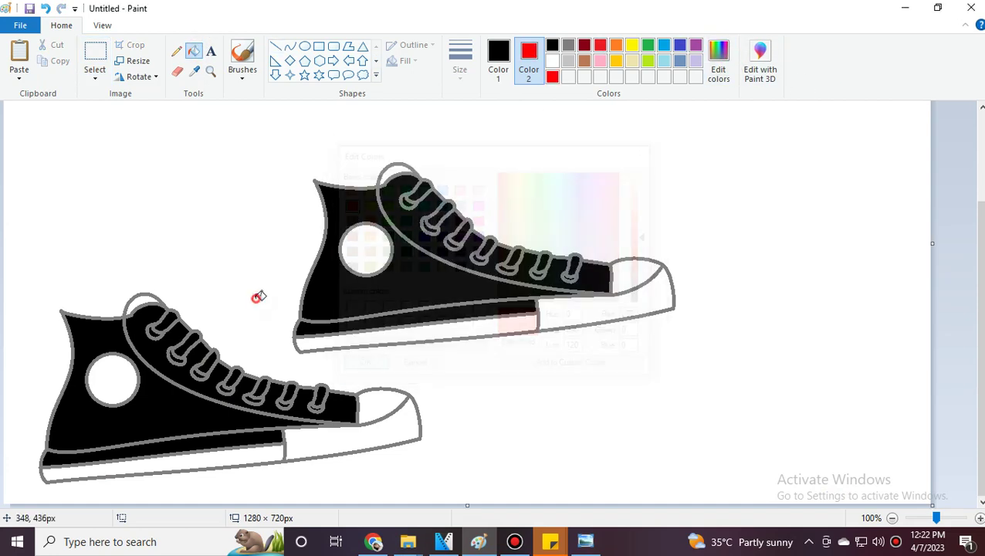
click(259, 297)
click(585, 542)
click(479, 541)
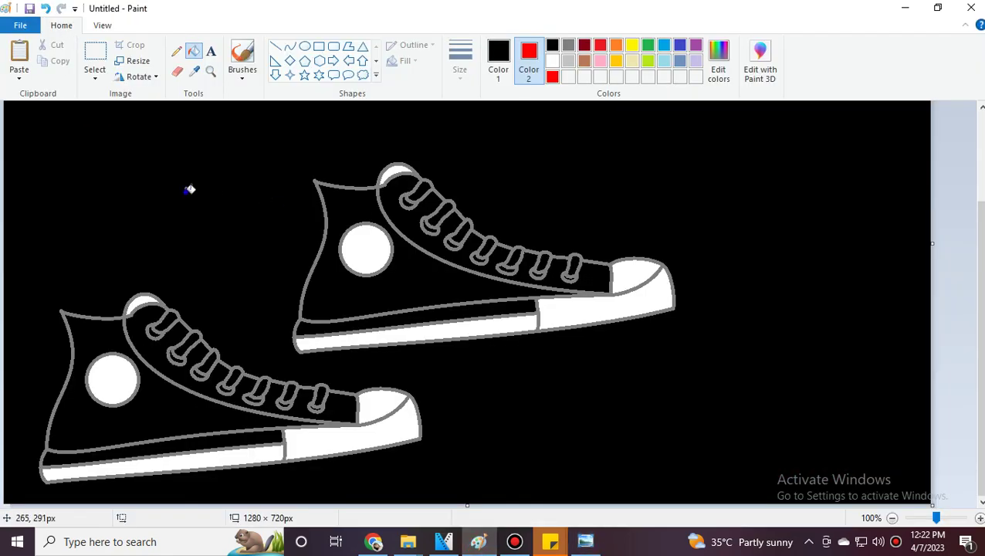
right_click(190, 189)
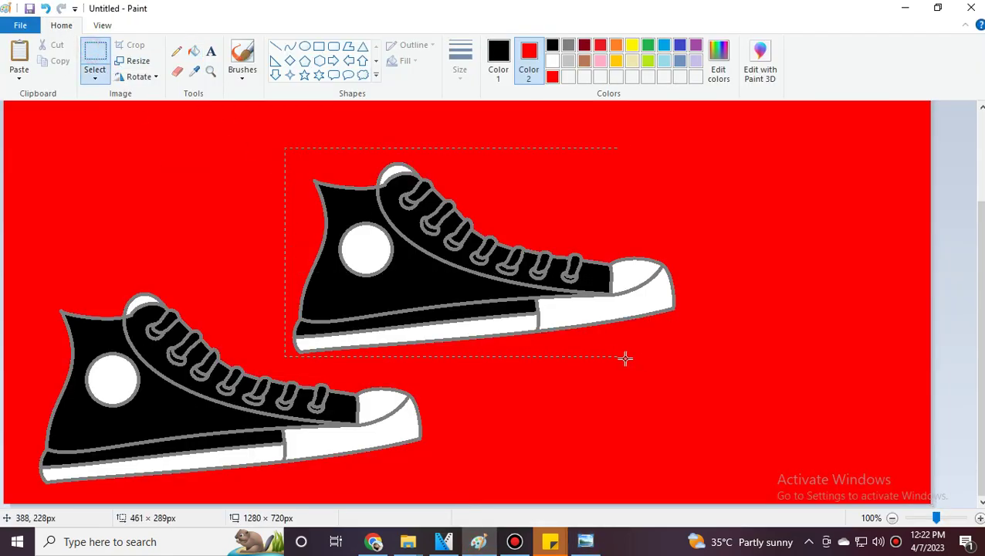
Select the second shoe and move it down beside the first one so that it overlaps the first shoe's front.
drag(483, 307, 363, 432)
Fill the white tongue areas at the ankle openings of both shoes with the red background color, undoing any fill of the outlines.
click(195, 51)
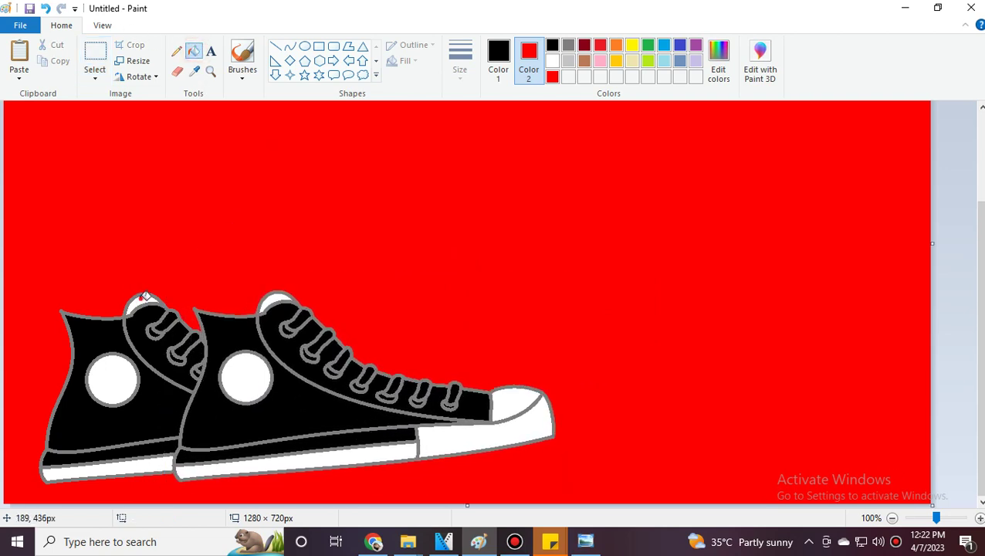
click(210, 71)
click(247, 359)
click(305, 308)
click(195, 54)
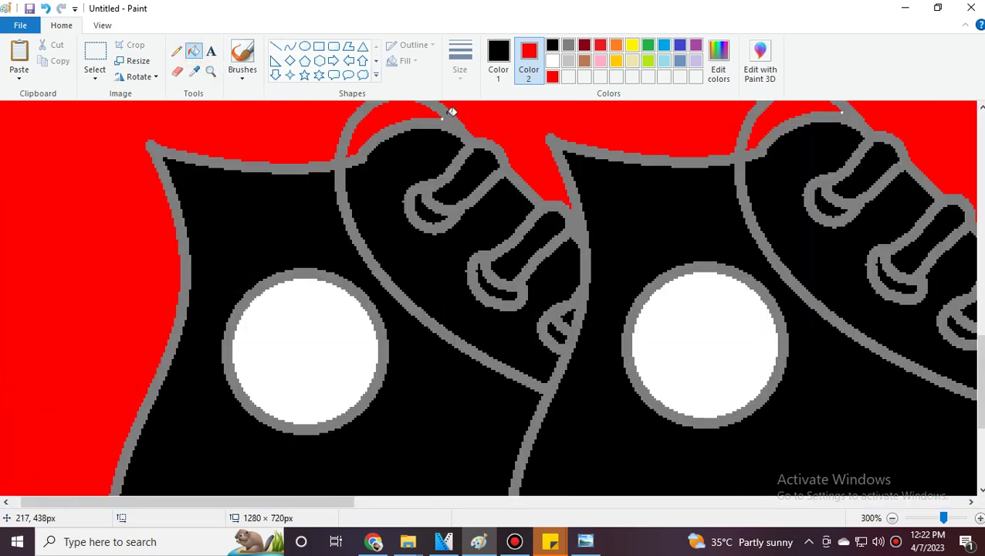
right_click(811, 108)
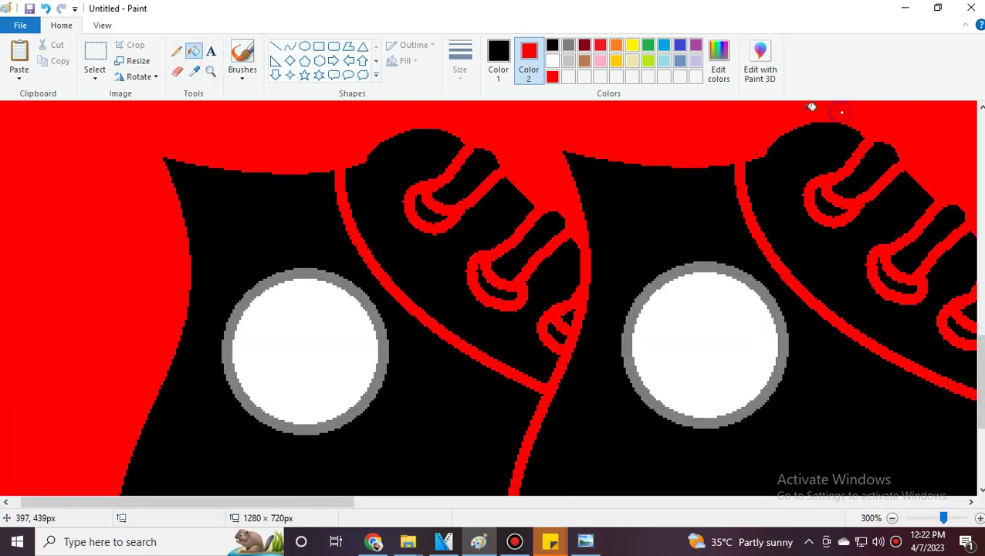
click(46, 8)
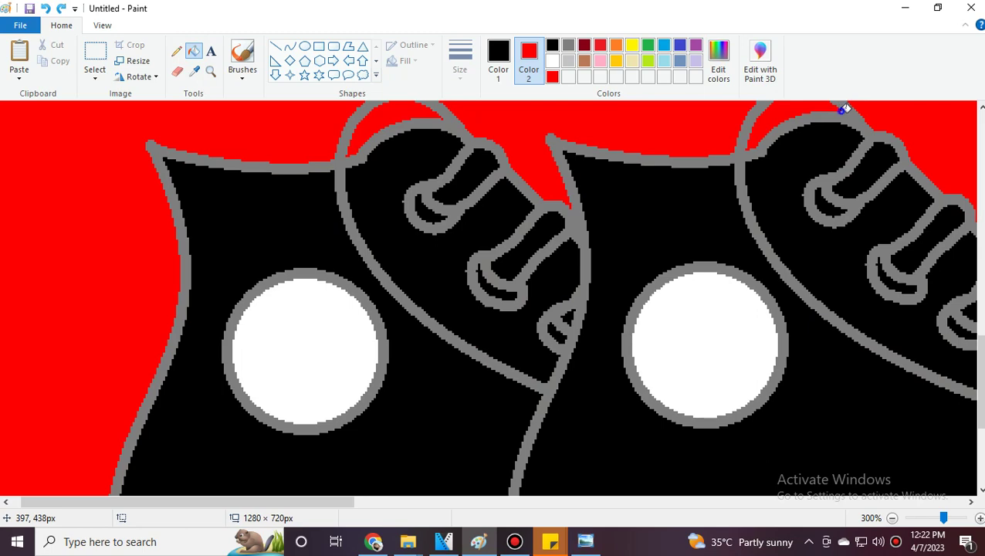
click(935, 520)
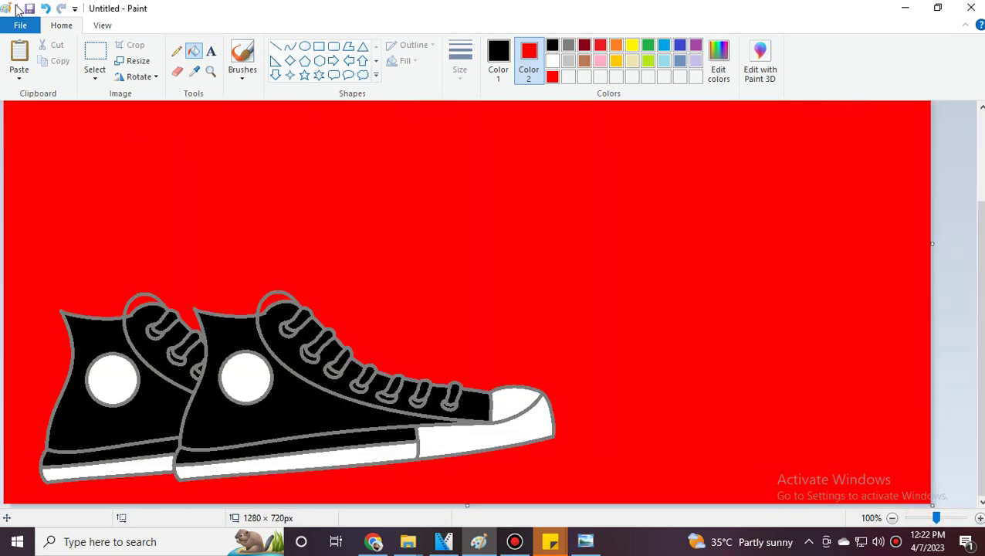
Save the drawing as a PNG named Lylia Shoes in the Saved Pictures folder.
key(alt+f)
click(54, 152)
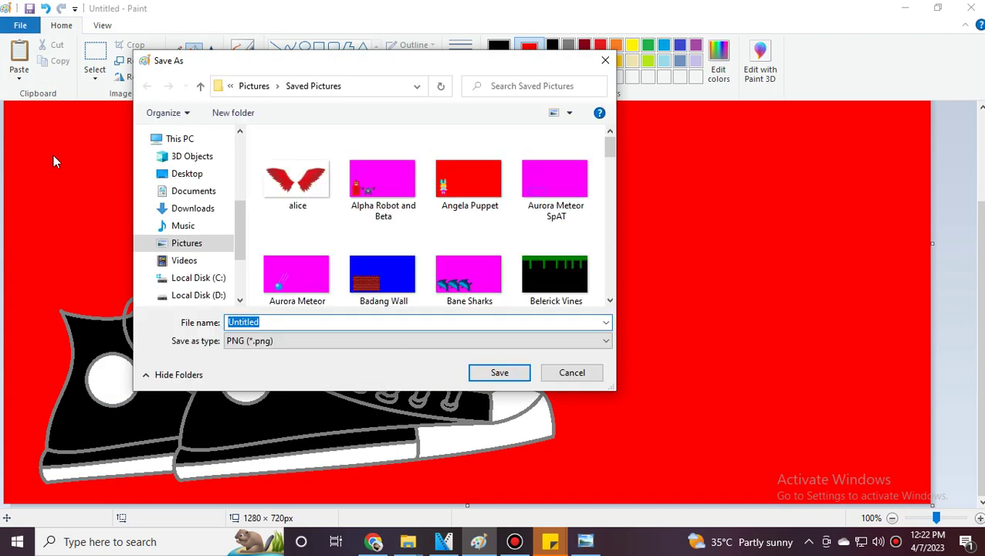
text(Lylia Shield)
double_click(277, 321)
text(Shoes)
key(Return)
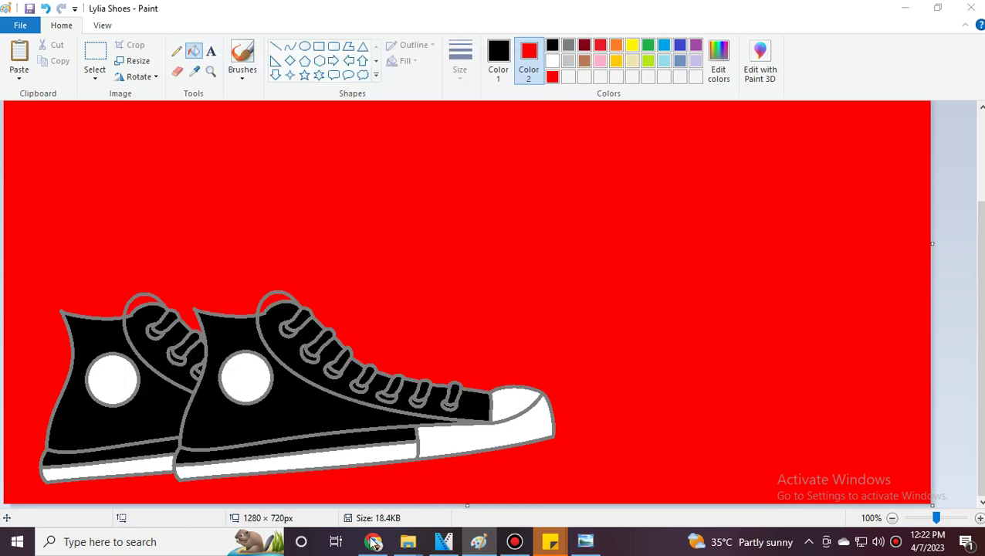
Switch to VEGAS Pro and add Lylia Shoes from Saved Pictures on a track above the video, matching the video's length.
click(373, 543)
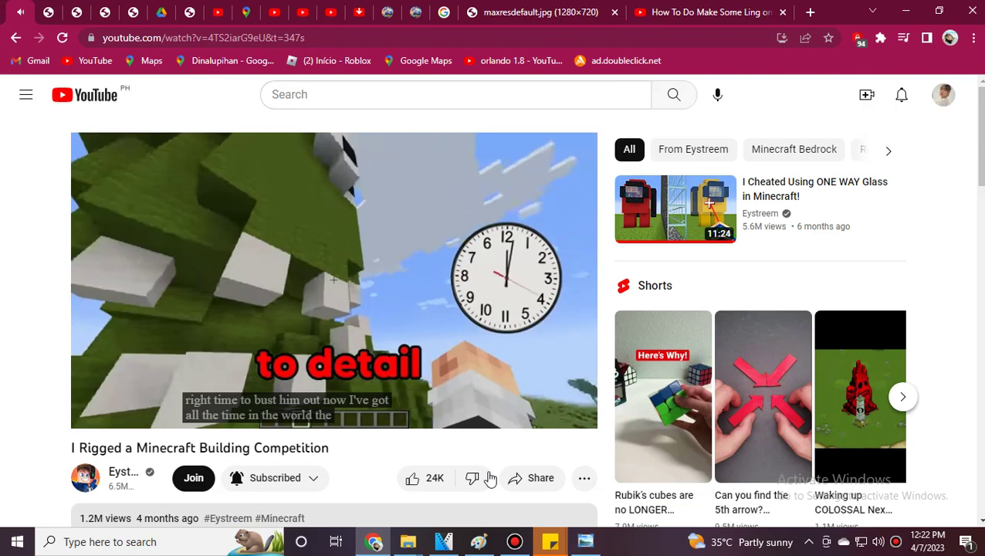
click(456, 545)
mouse_move(408, 541)
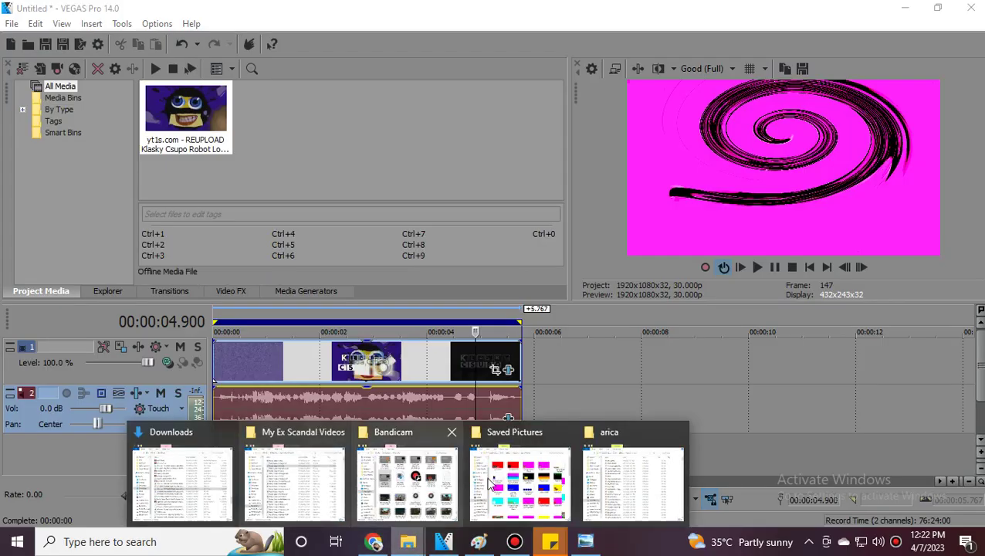
click(495, 483)
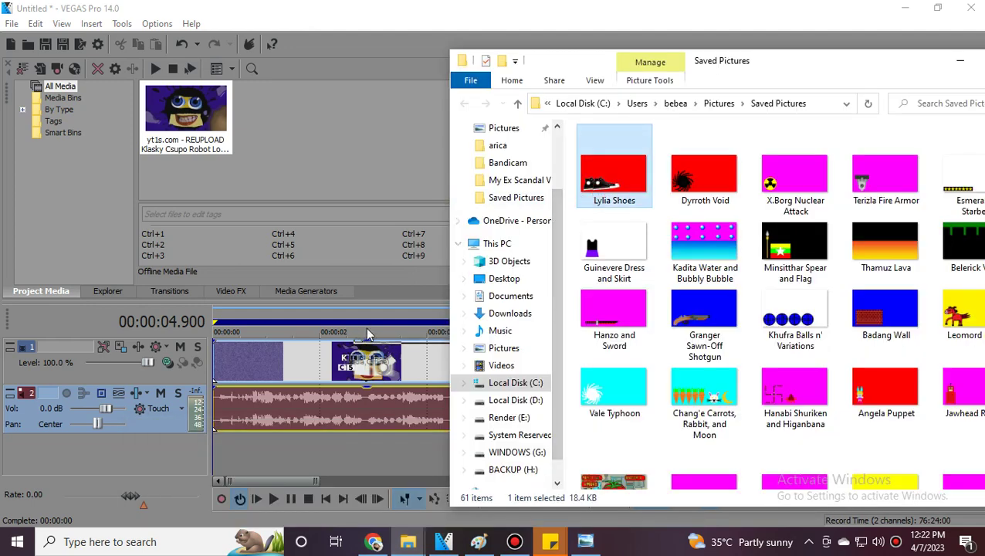
drag(368, 333, 354, 337)
drag(452, 371, 310, 368)
drag(484, 352, 524, 363)
Apply the VEGAS Chroma Keyer with the Pure Red Screen preset to the Lylia Shoes event.
click(508, 371)
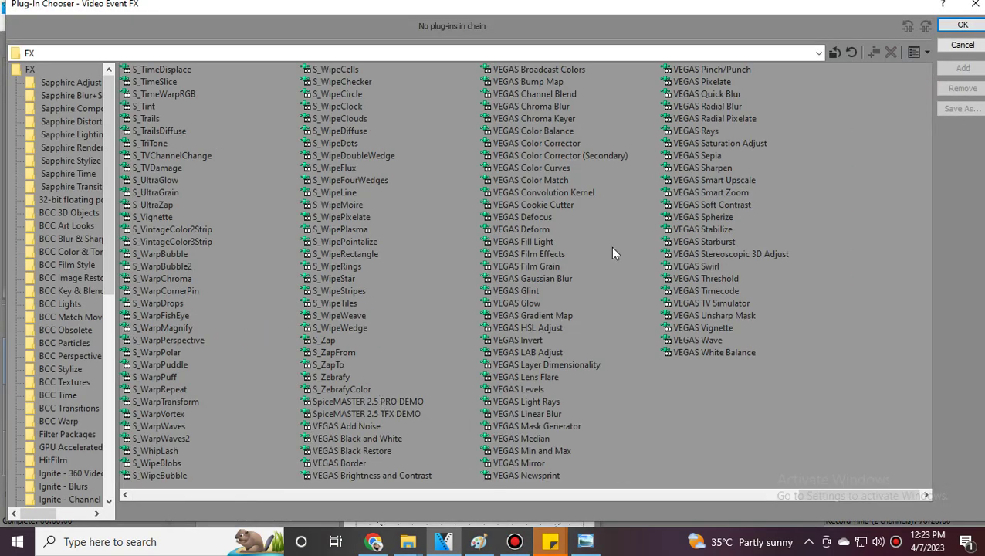
click(564, 167)
click(565, 120)
click(963, 67)
click(963, 24)
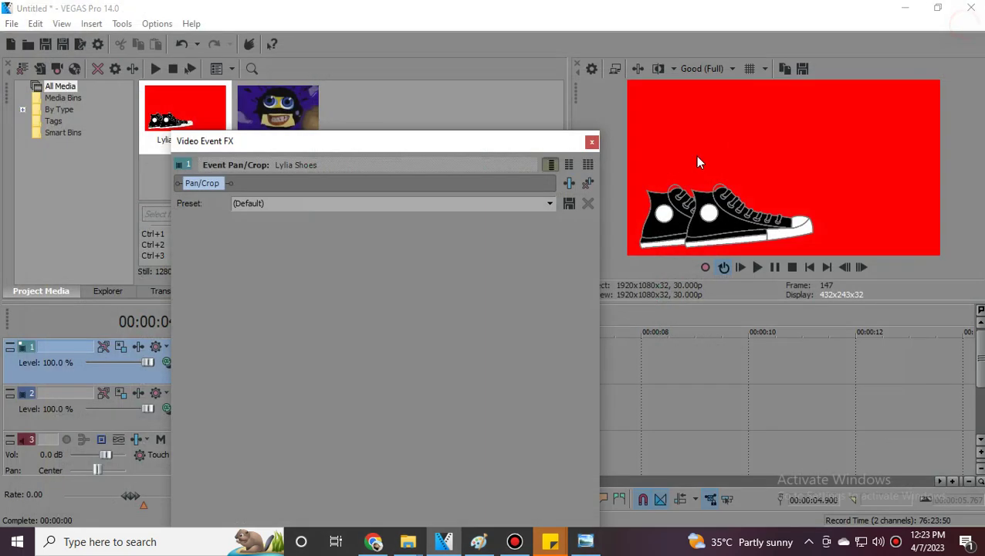
click(551, 203)
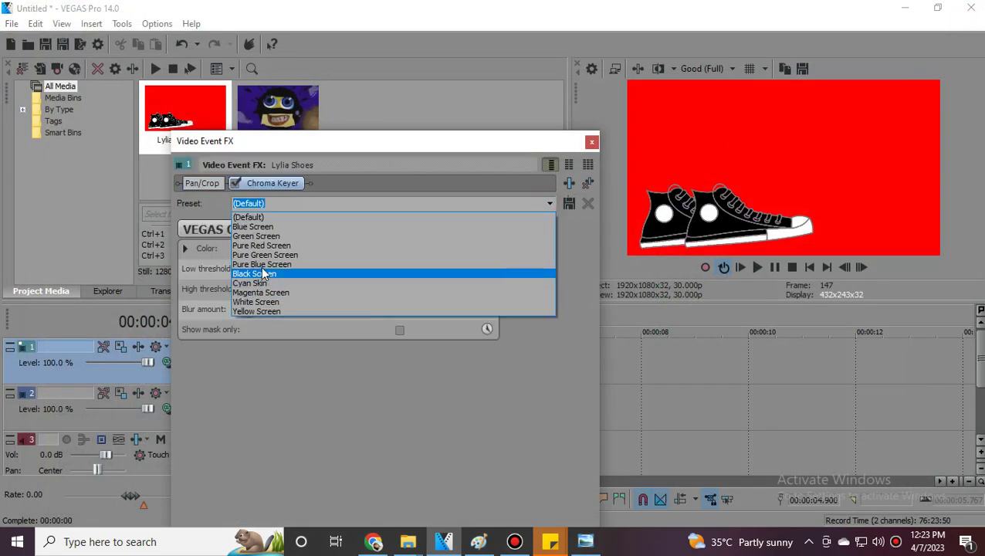
click(263, 245)
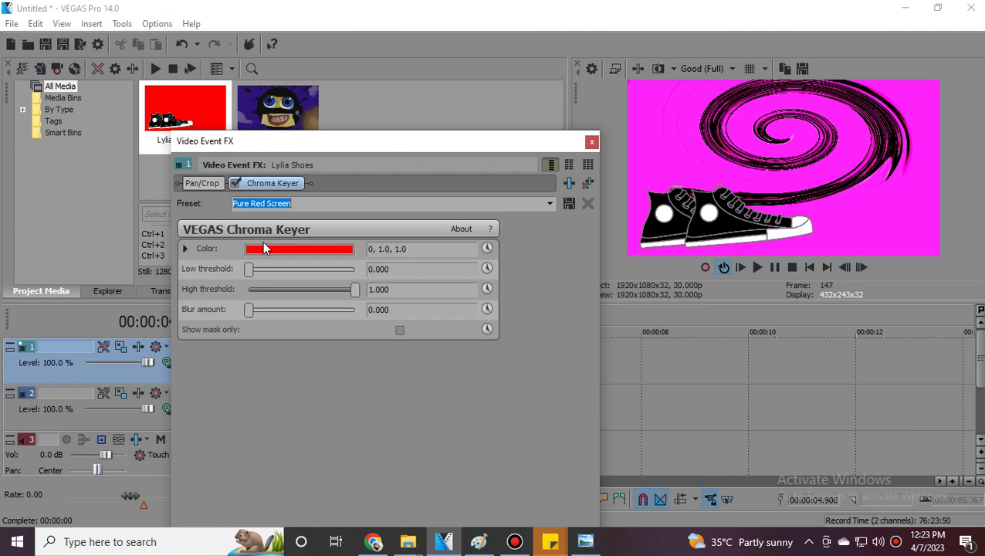
click(591, 142)
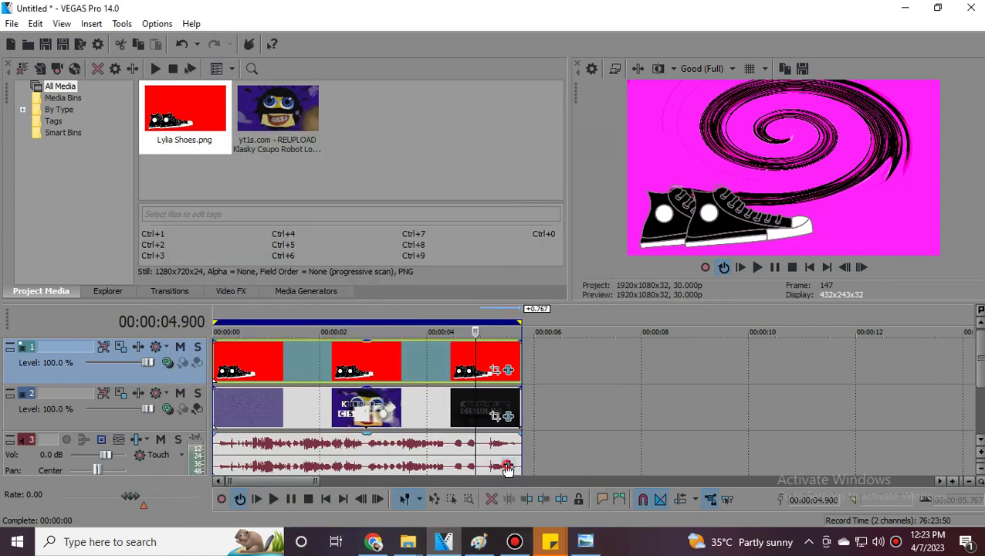
Examine the ERZATZ and Orange Vocoder effect settings on the audio event of the logo clip.
click(508, 468)
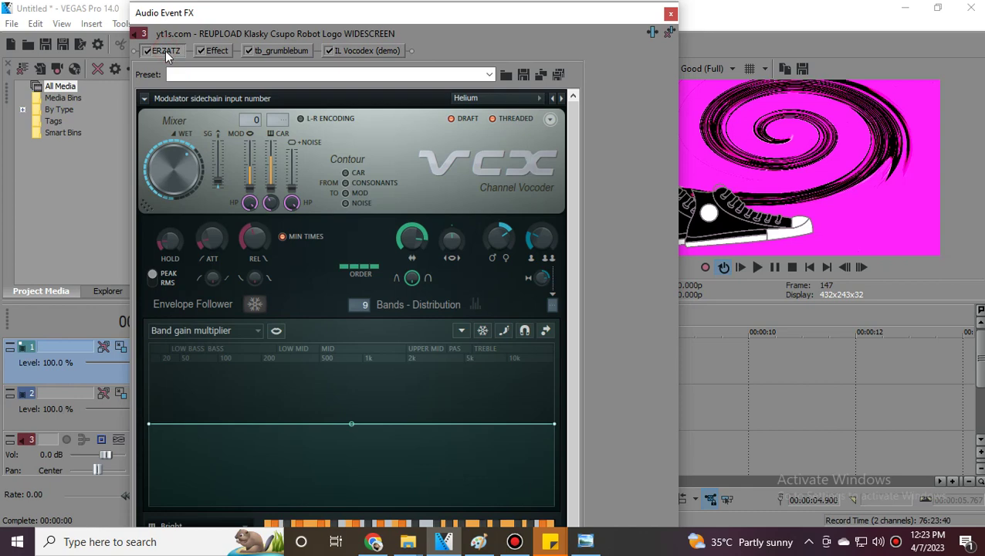
click(164, 52)
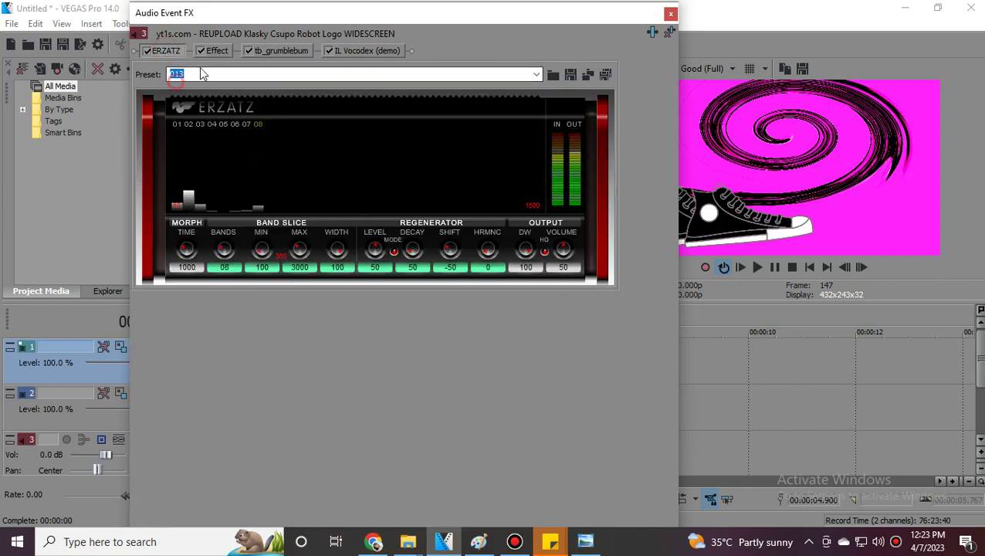
click(222, 52)
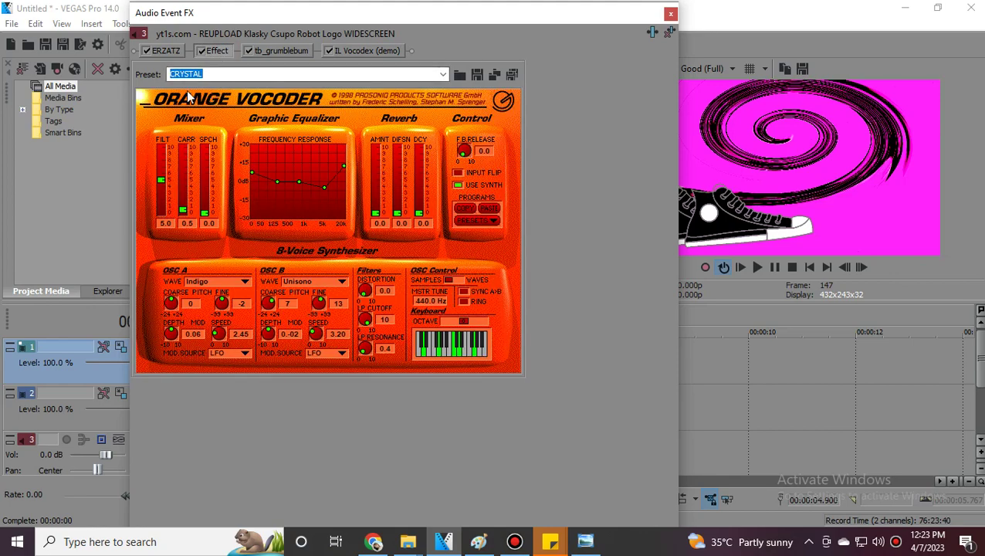
click(370, 541)
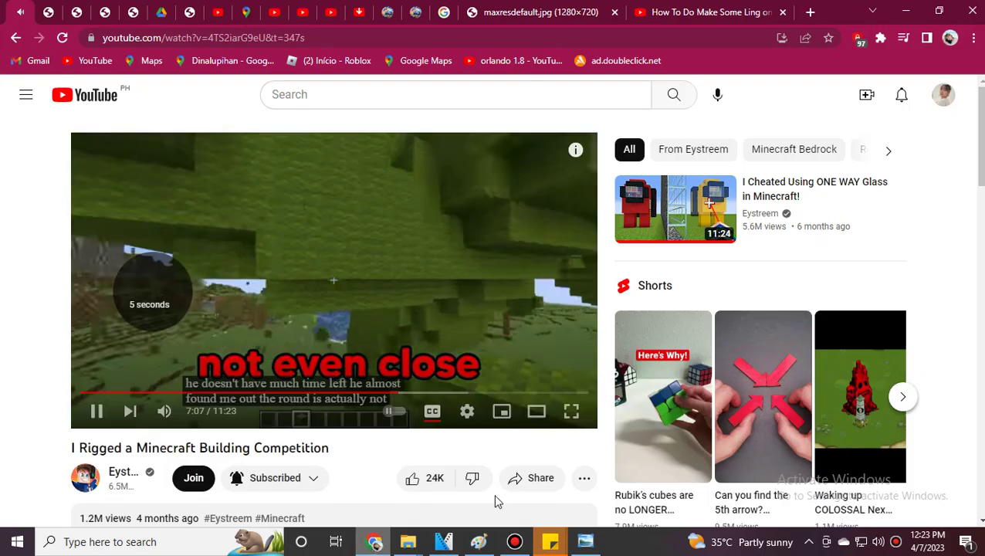
click(585, 541)
click(479, 542)
click(444, 541)
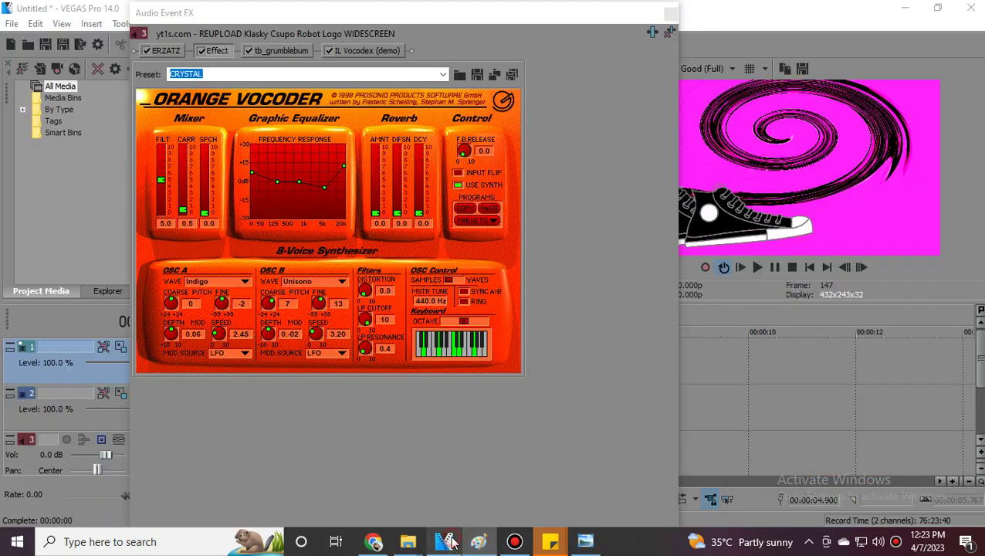
Examine the tb_grumblebum and IL Vocodex settings in the audio effect chain, and close the effects window.
click(287, 52)
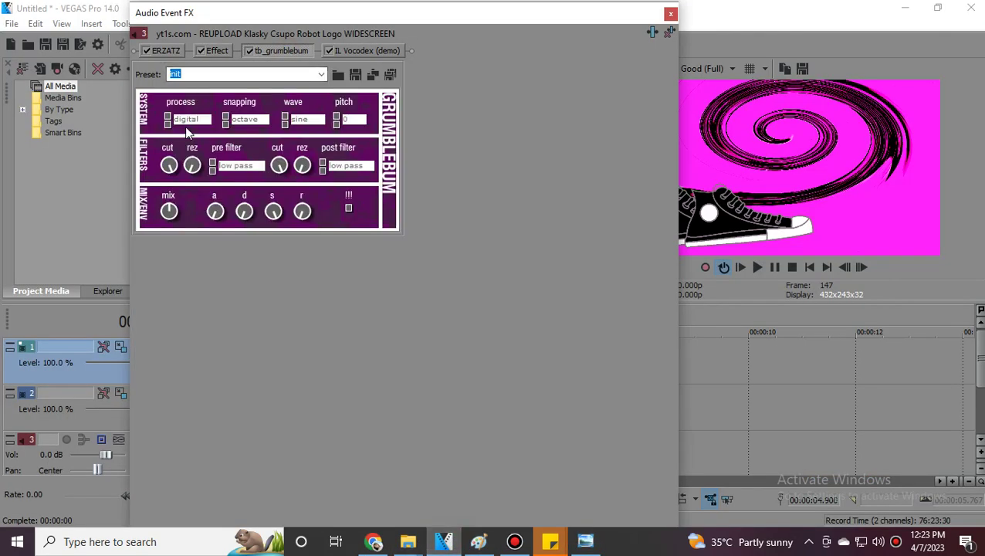
click(363, 50)
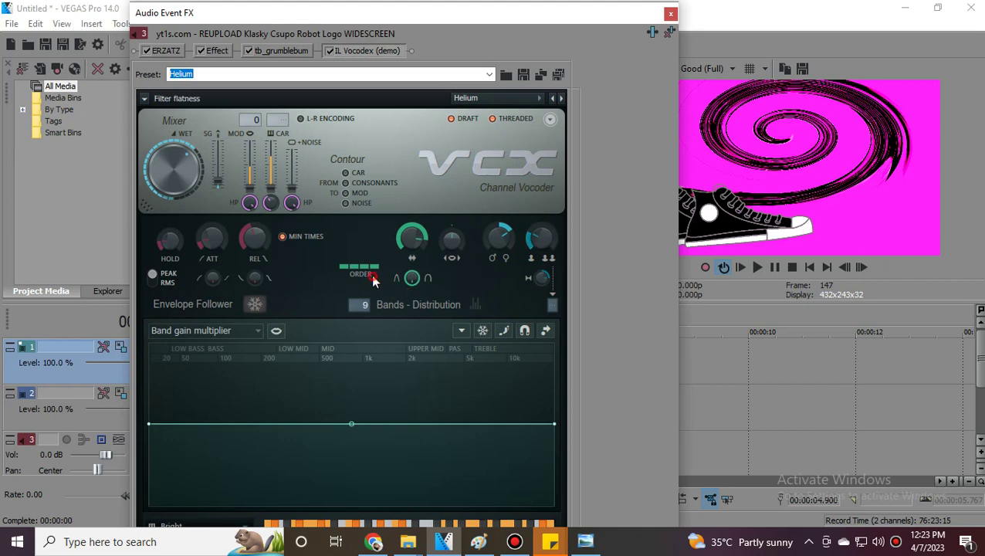
drag(504, 5, 507, 124)
drag(507, 129, 509, 18)
drag(577, 172, 183, 419)
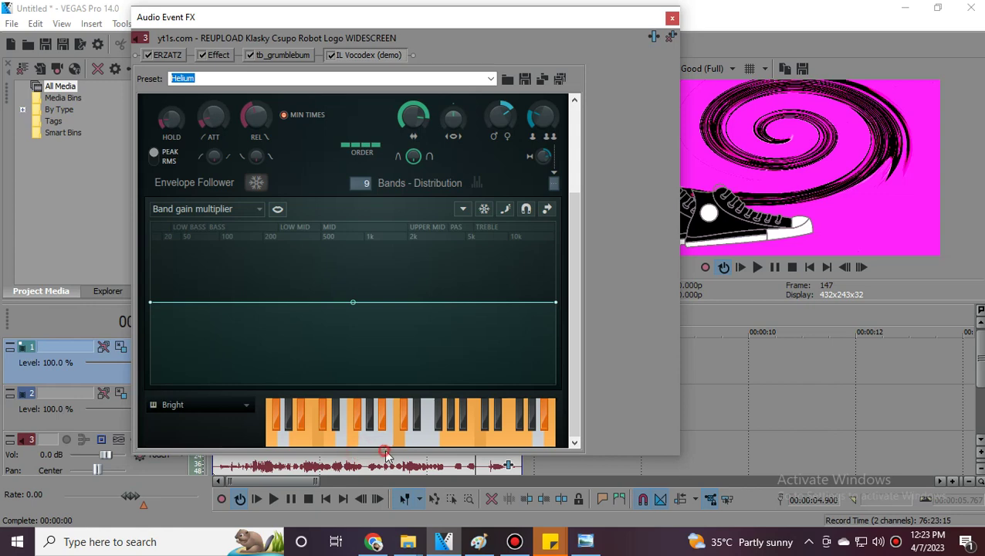
drag(386, 456, 530, 459)
click(671, 21)
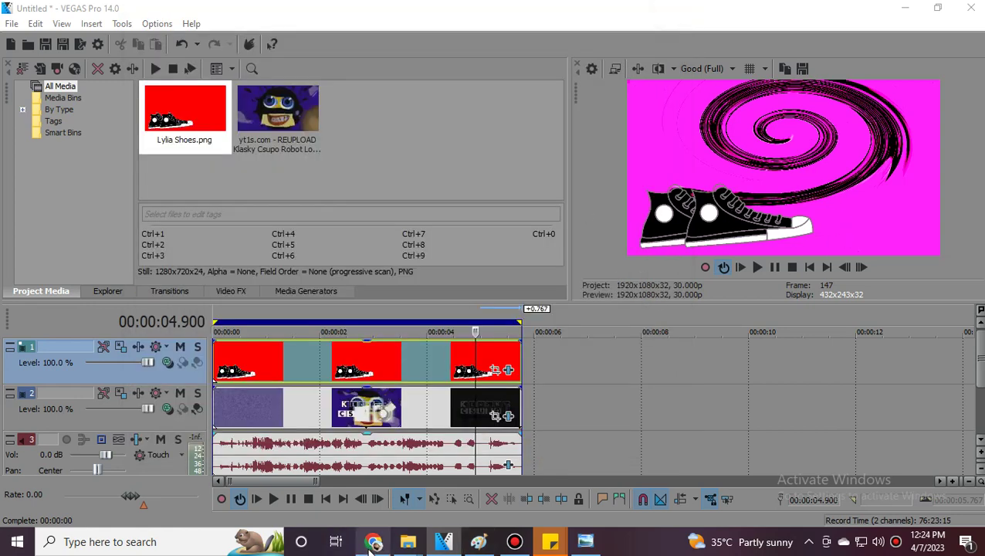
Try black and red fills in the shoes' white ankle circles in Paint, undo them, and switch back to VEGAS Pro.
click(478, 541)
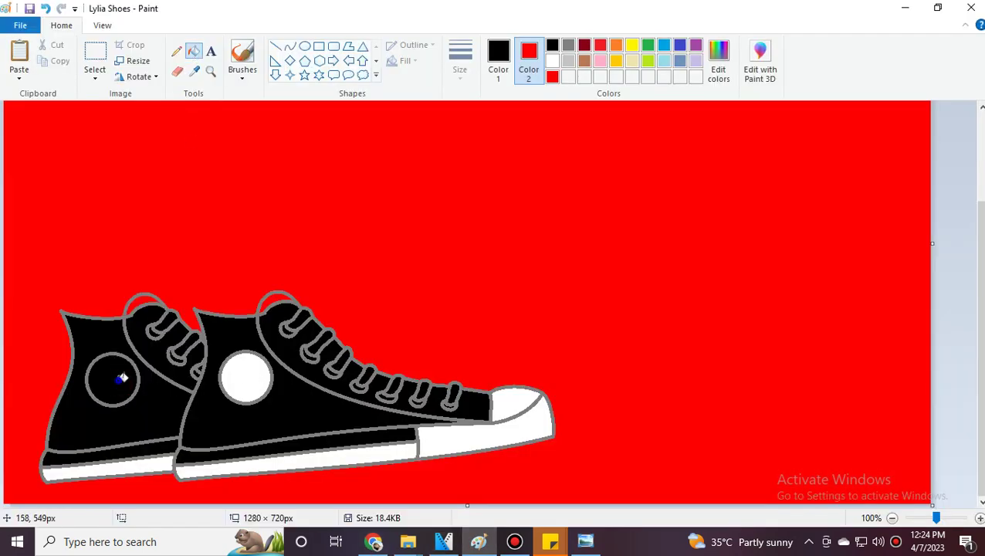
right_click(122, 378)
right_click(242, 378)
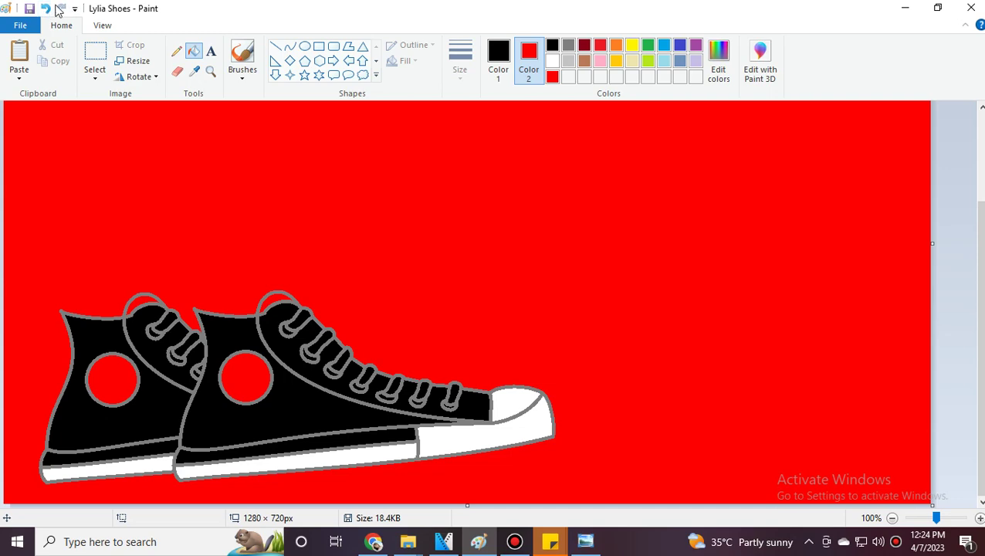
click(45, 8)
click(46, 9)
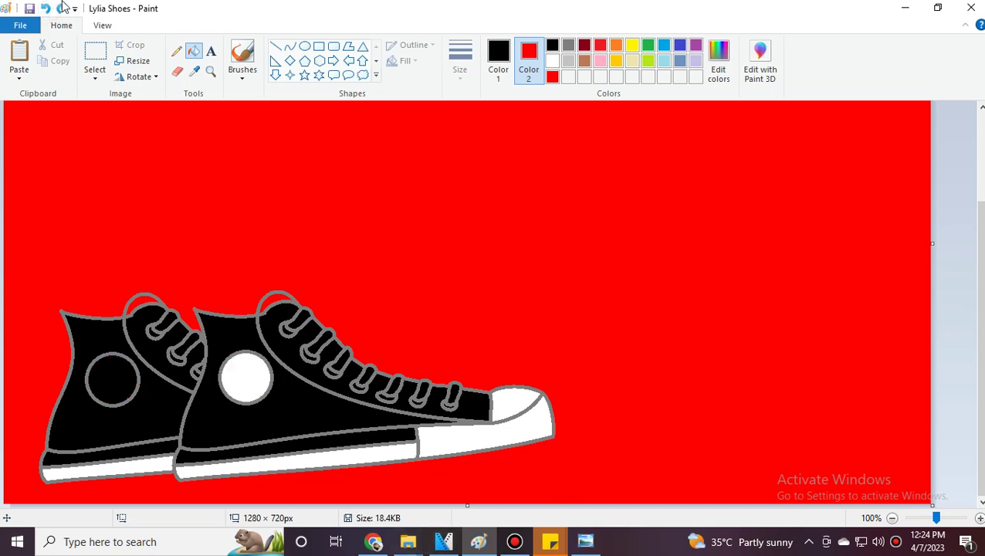
click(62, 8)
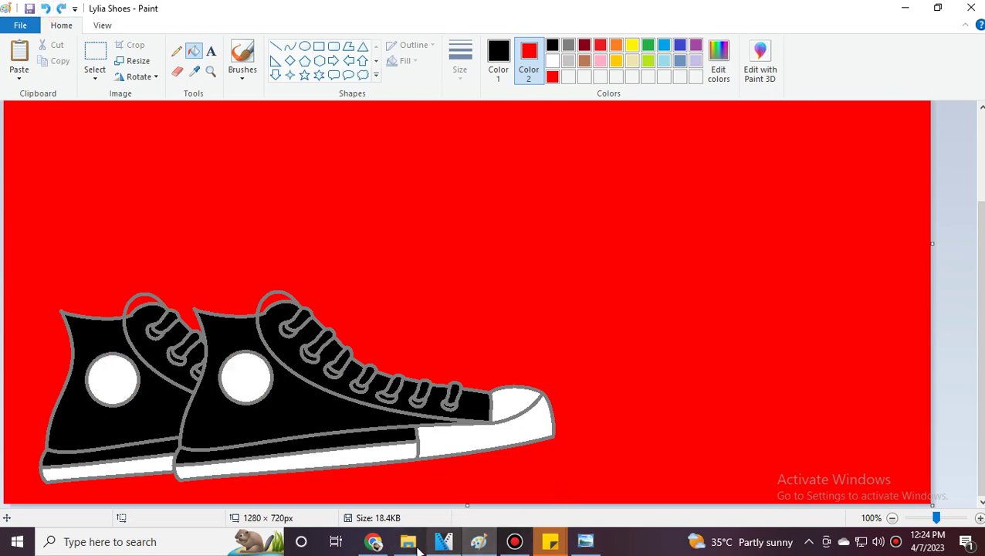
click(375, 542)
click(444, 542)
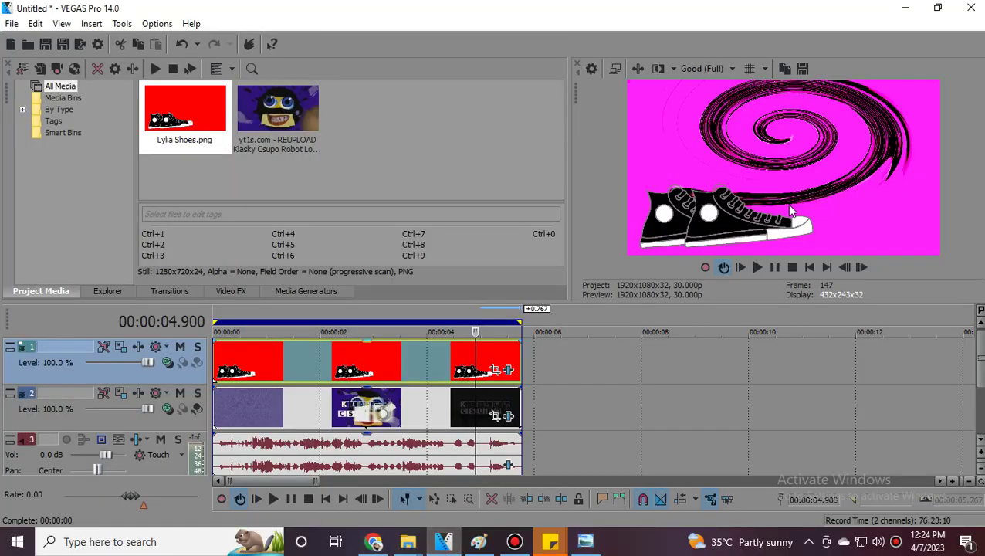